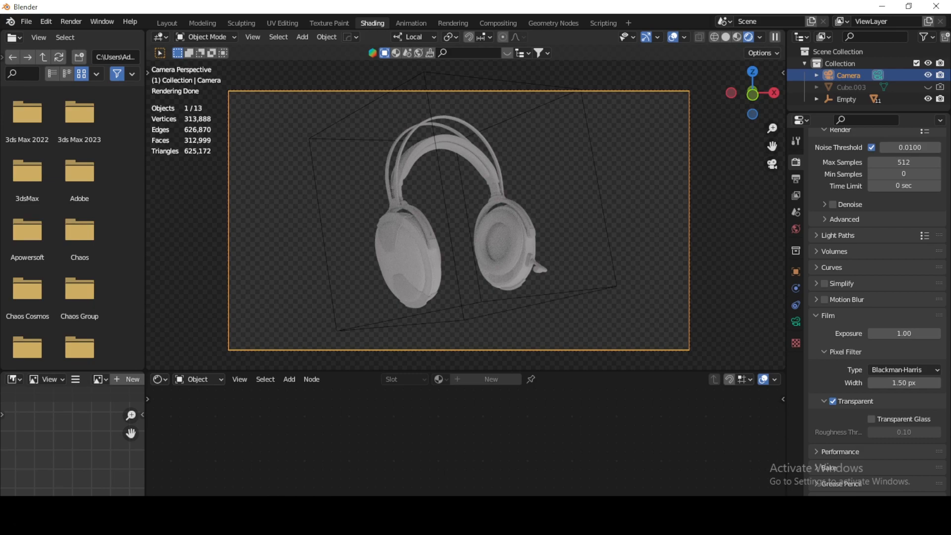
left_click(650, 188)
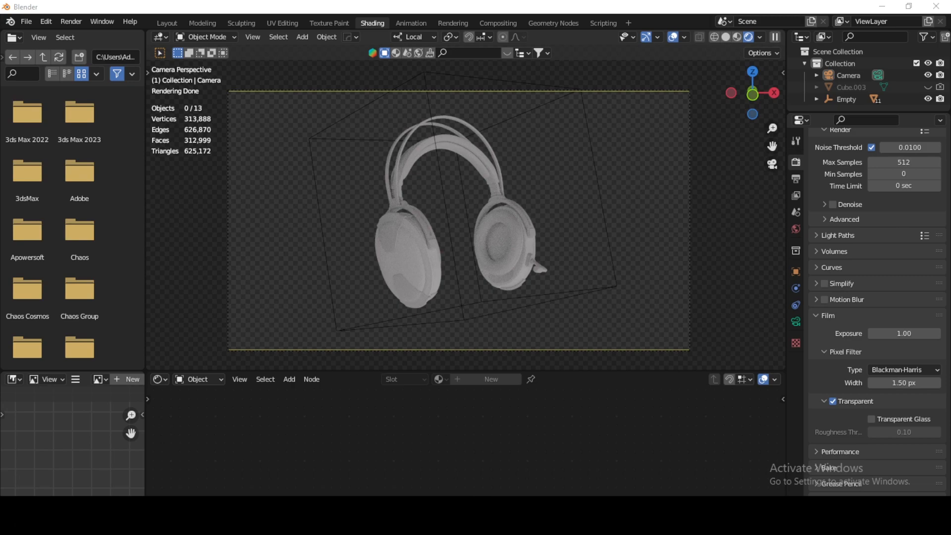
left_click_drag(615, 159, 493, 267)
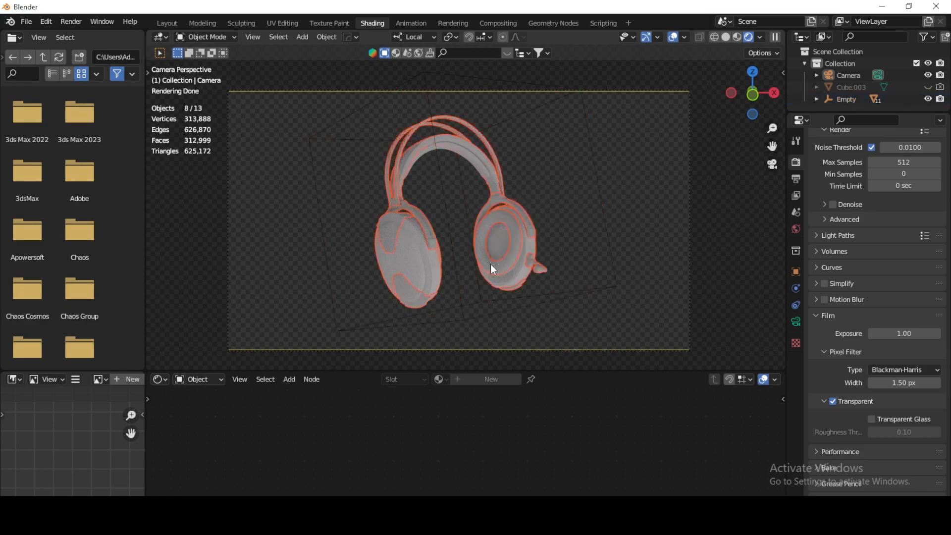
left_click_drag(634, 162, 577, 209, "shift")
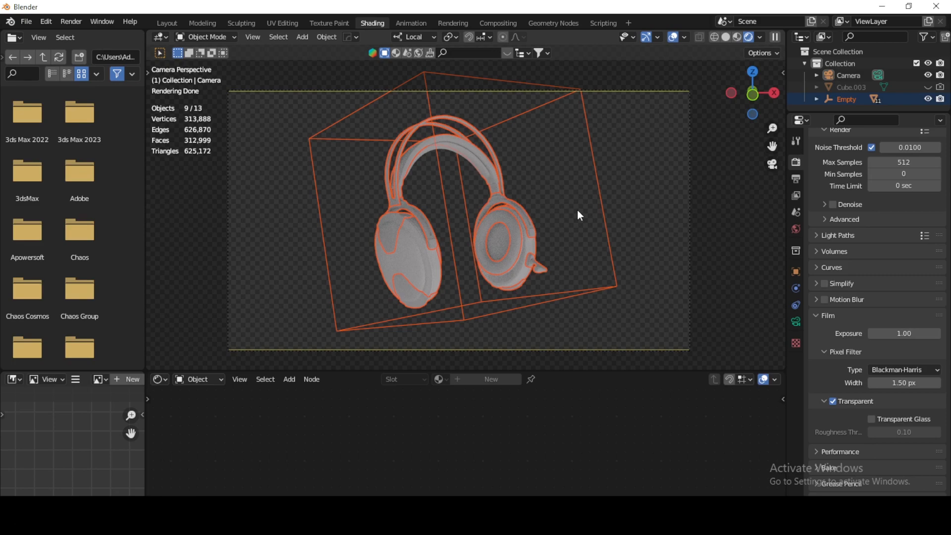
left_click(704, 220)
Step: Start the Shortcut VUr on-screen input display and hide the viewport sidebar
key("n")
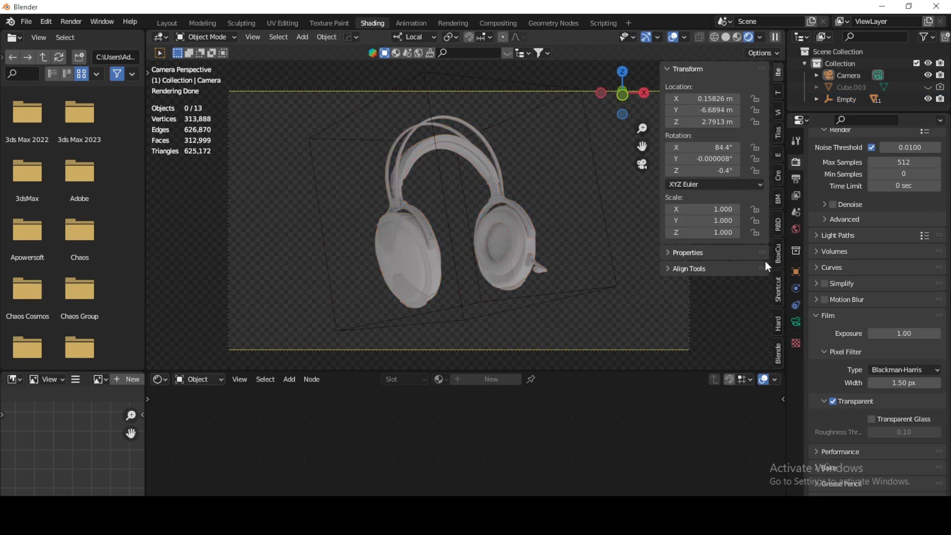
left_click(778, 292)
left_click(676, 89)
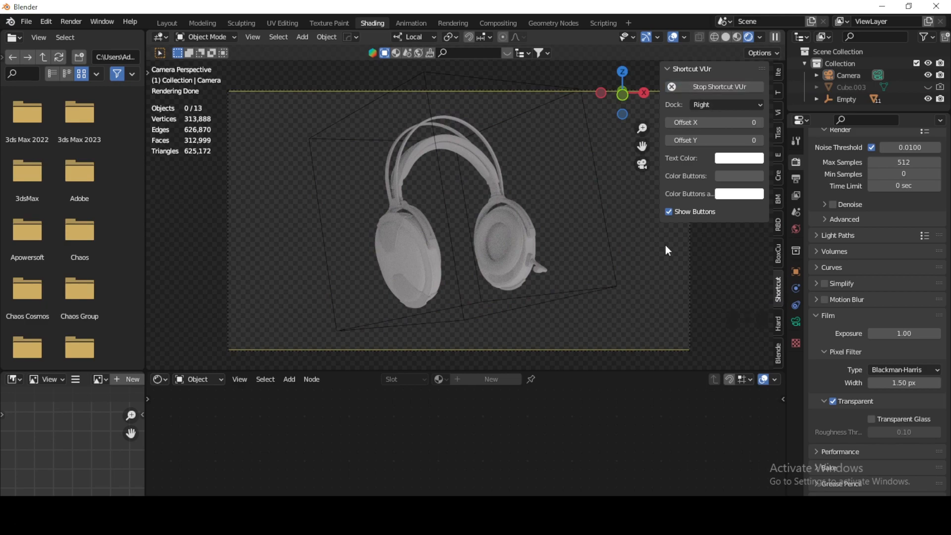
key("n")
Step: Try to parent the headphone parts to the cube-shaped Empty surrounding them
left_click_drag(563, 192, 502, 266)
left_click(609, 206, "shift")
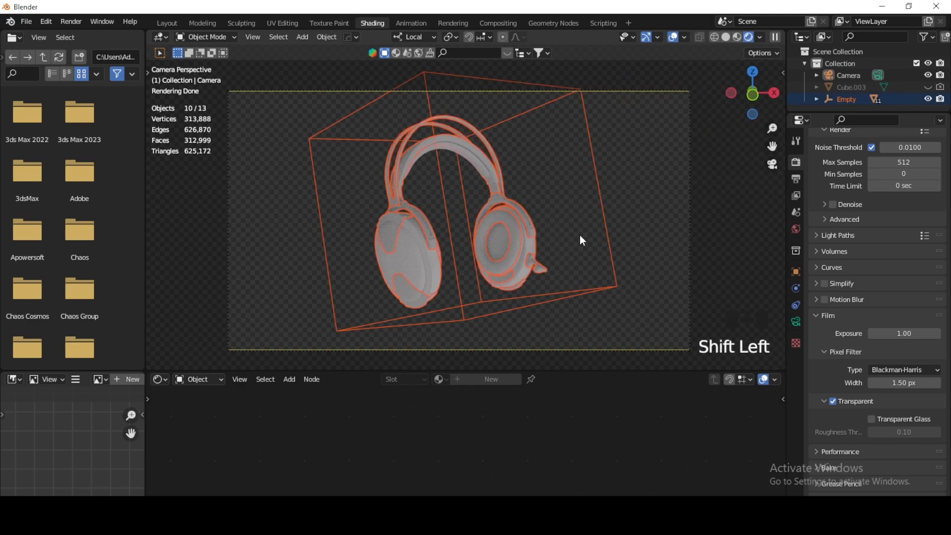
key("ctrl+p")
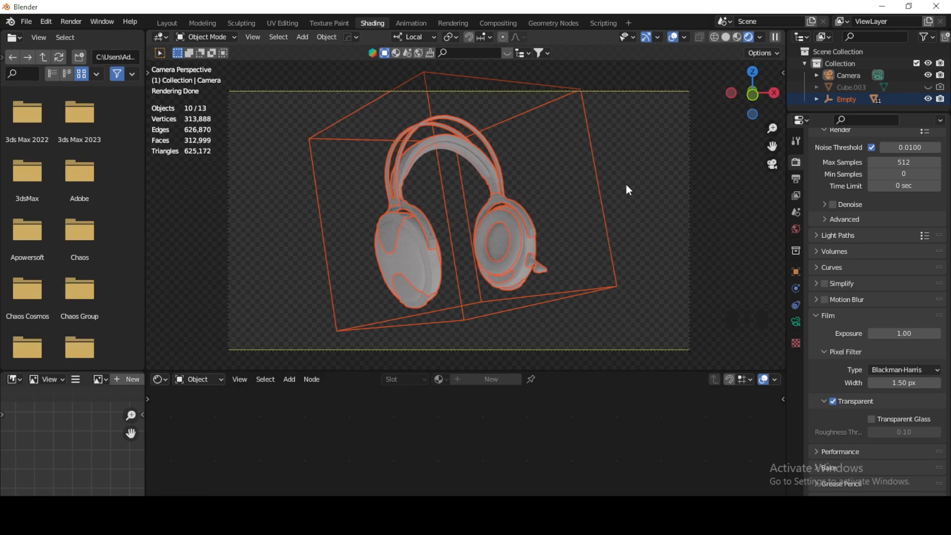
Step: Rotate the Empty around the headphones slightly about its local Z axis with the Rotate tool
left_click(607, 215)
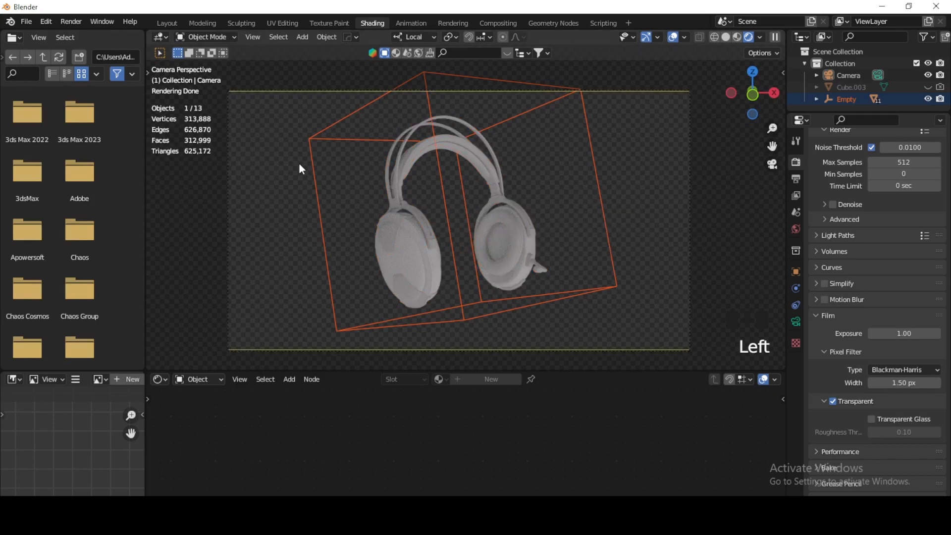
key("t")
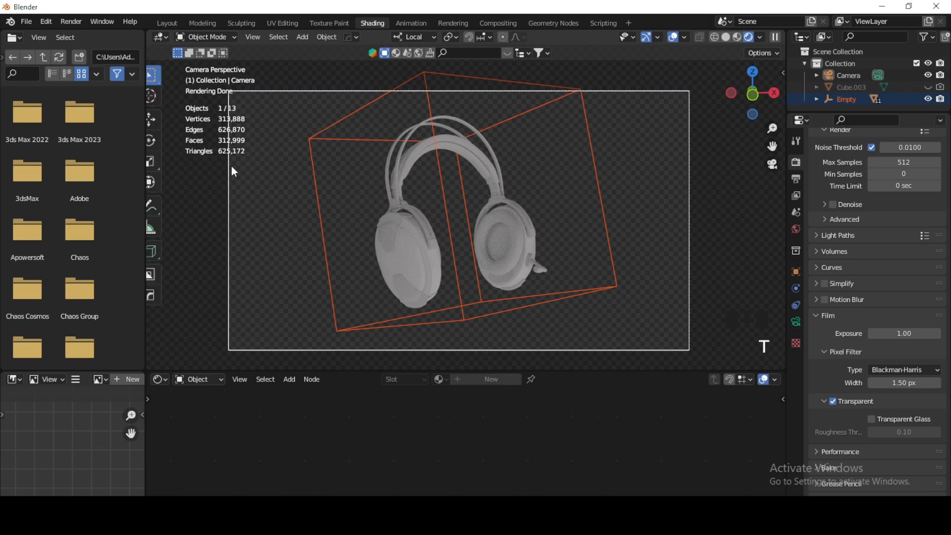
left_click(162, 140)
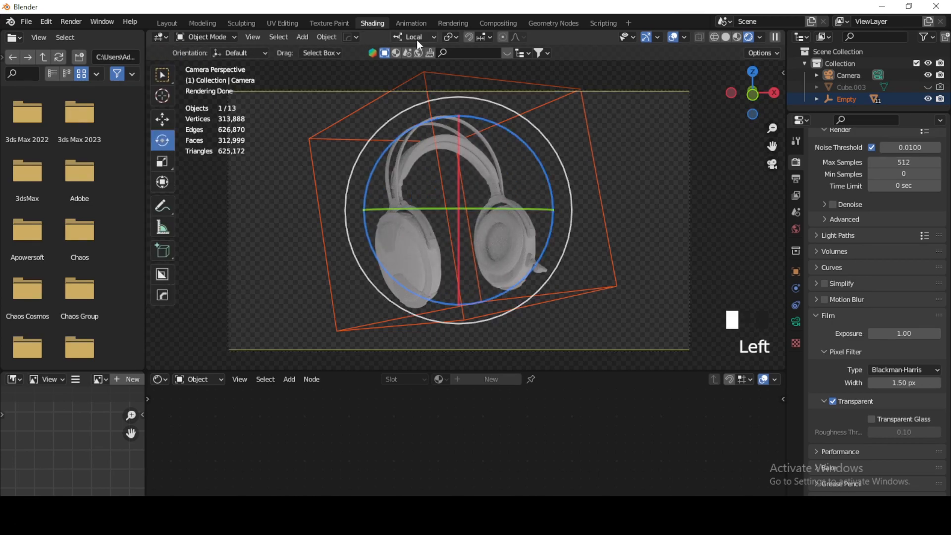
left_click(593, 172)
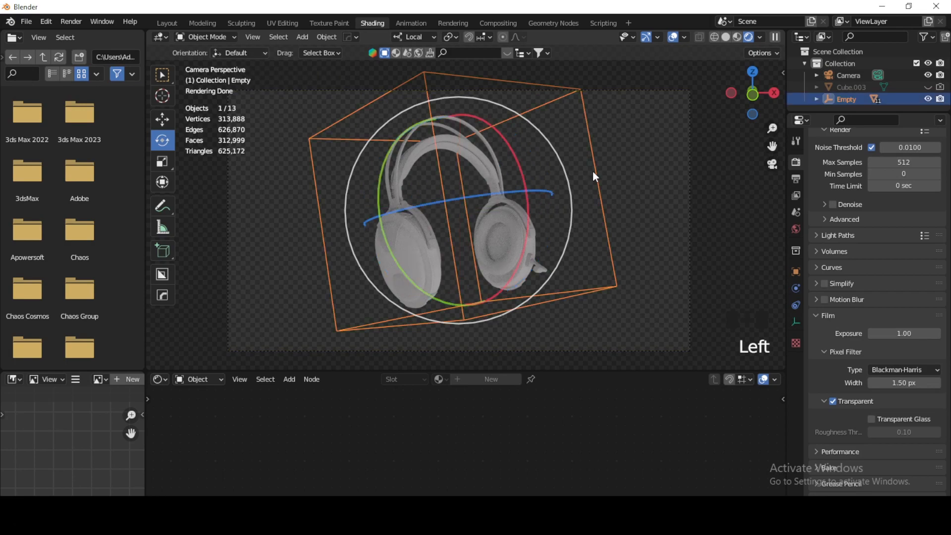
left_click(594, 165)
left_click_drag(477, 196, 516, 168)
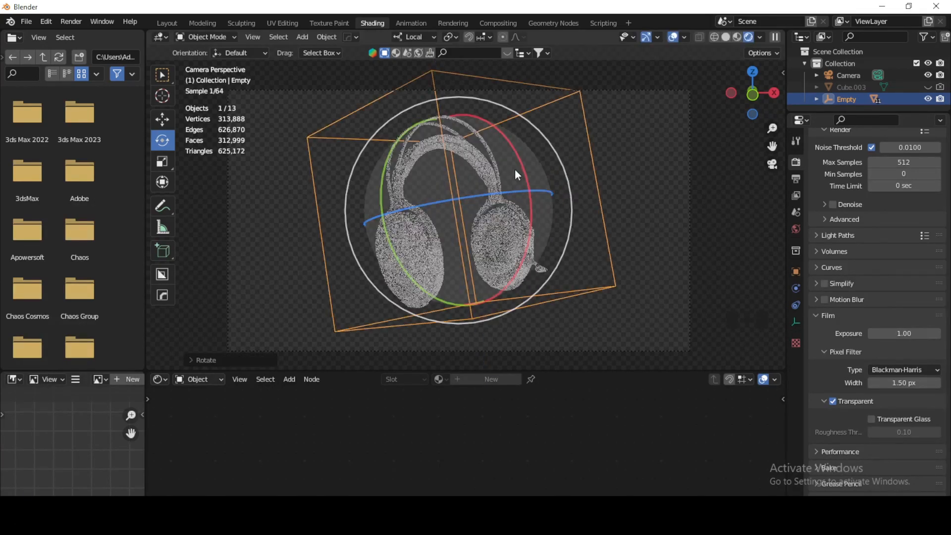
Step: Try rotating the Empty in Global orientation, undo the rotation, and return the transform orientation to Local
left_click(417, 36)
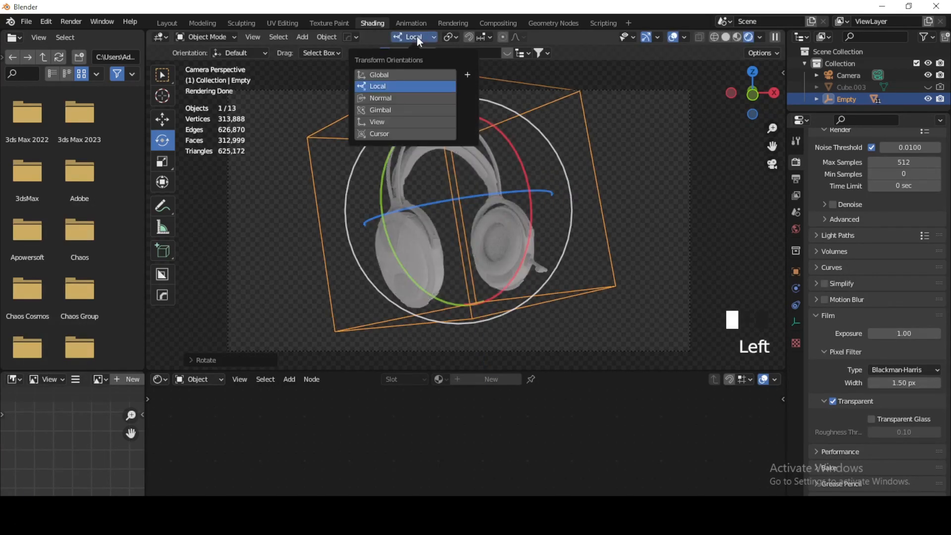
left_click(384, 75)
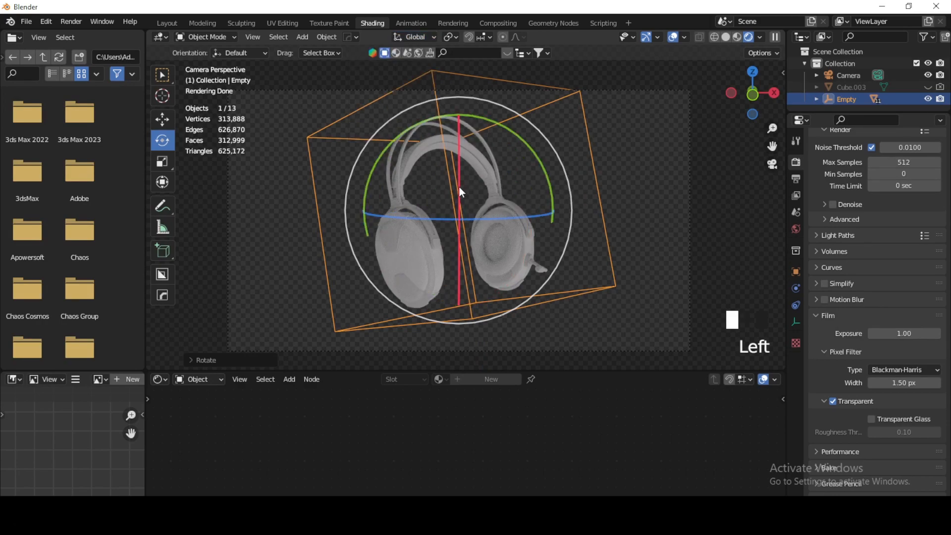
mouse_move(468, 218)
left_mouse_down()
mouse_move(588, 216)
mouse_move(471, 216)
left_mouse_up()
key("ctrl+z")
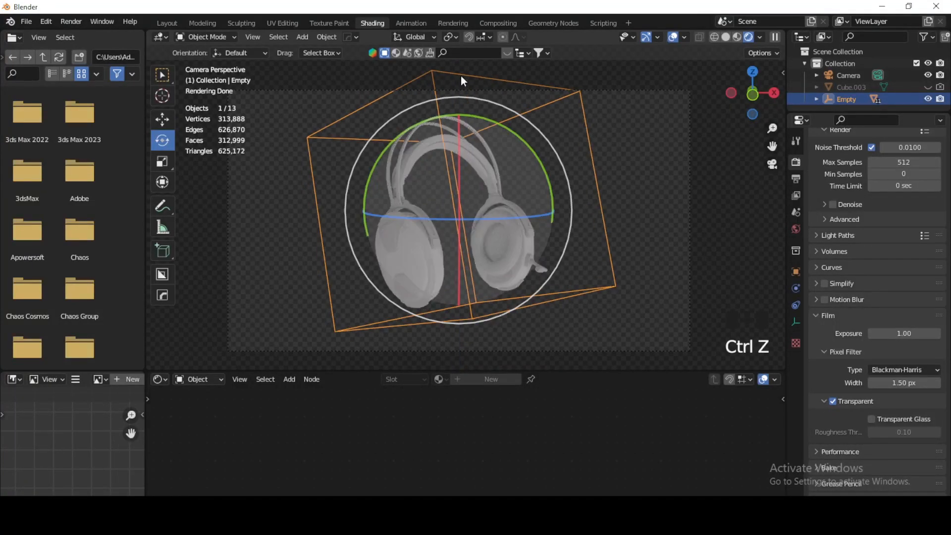
left_click(426, 37)
left_click(409, 87)
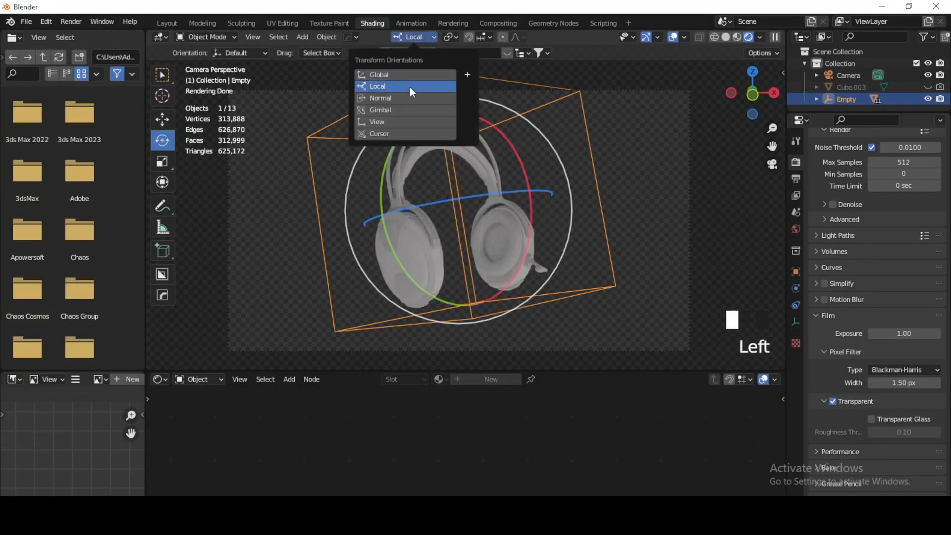
left_click(632, 157)
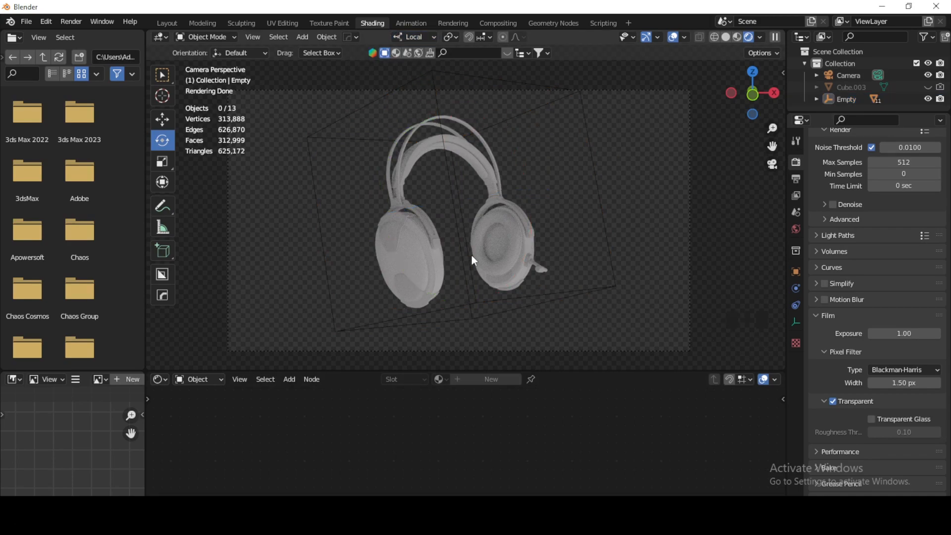
Step: Create a new material for the outer ear cup shells and enlarge the shader editor area
left_click(408, 239)
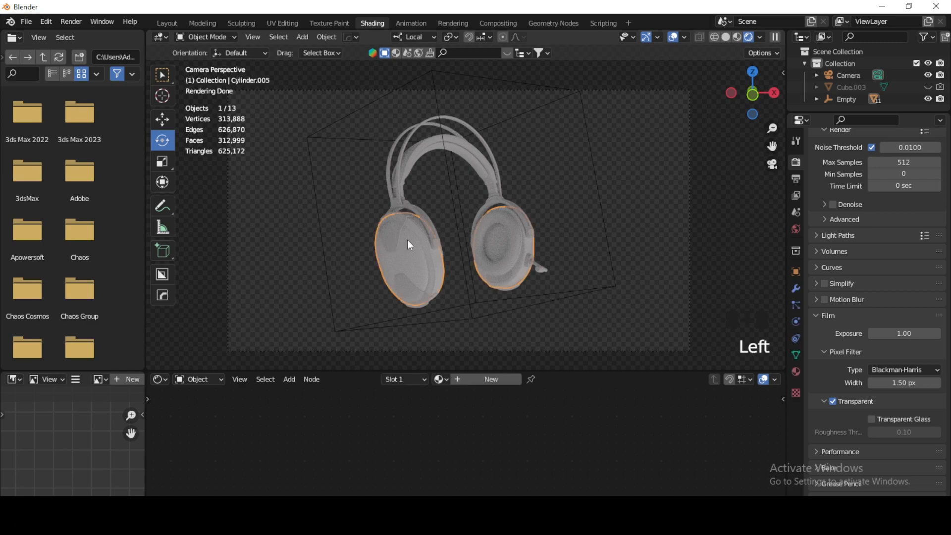
left_click(486, 379)
left_click_drag(510, 371, 509, 335)
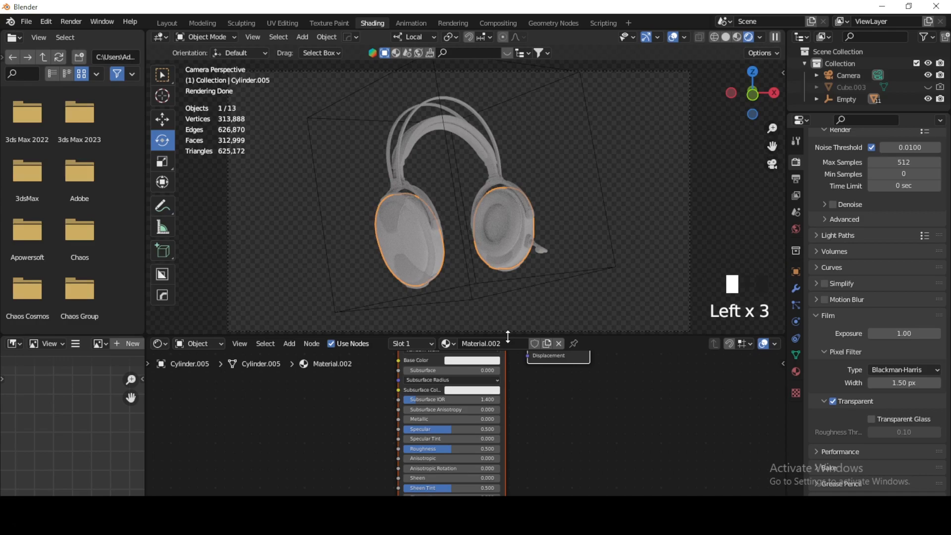
Step: Darken the ear cup material's Base Color to near black with an HSV value of 0.005
left_click(471, 360)
scroll(470, 358, "down", 5)
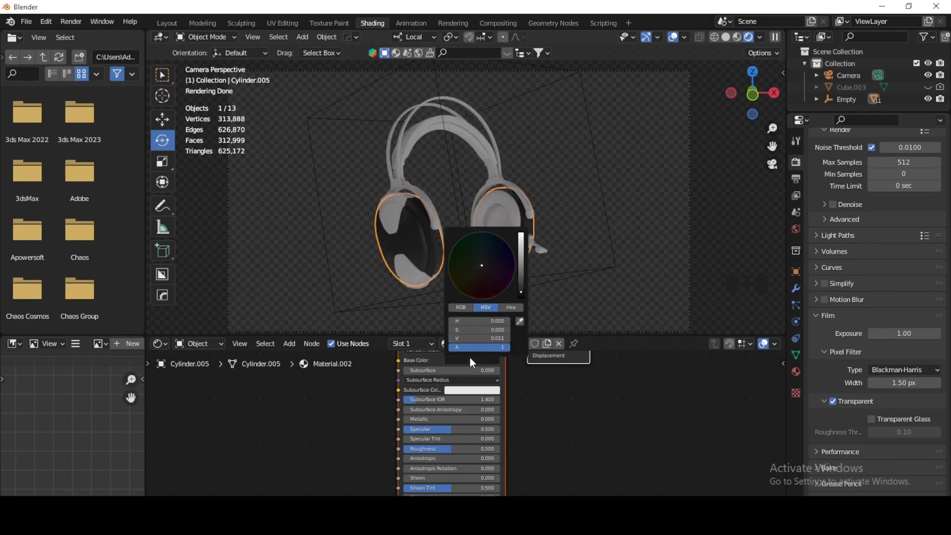
left_click(574, 415)
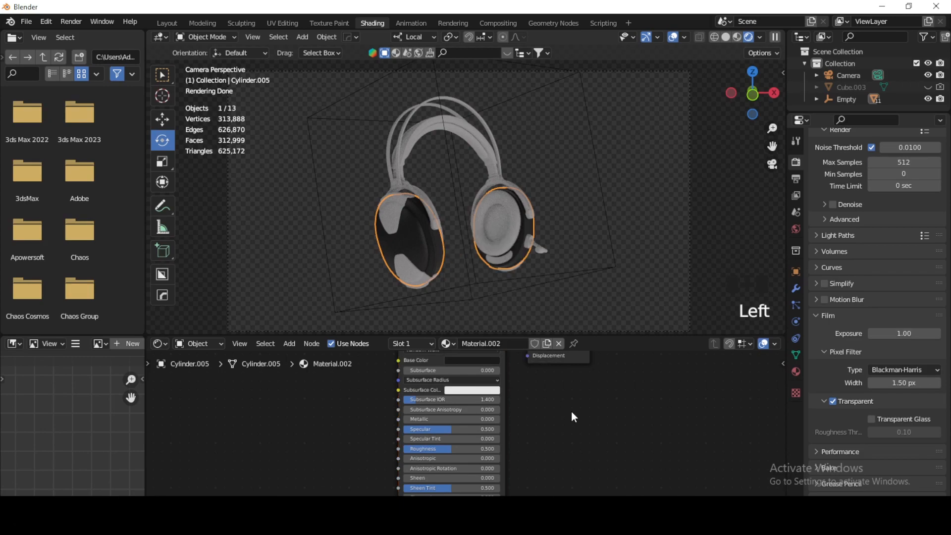
scroll(537, 387, "up", 2)
middle_click_drag(537, 386, 537, 445)
scroll(537, 445, "up", 7)
left_click(484, 420)
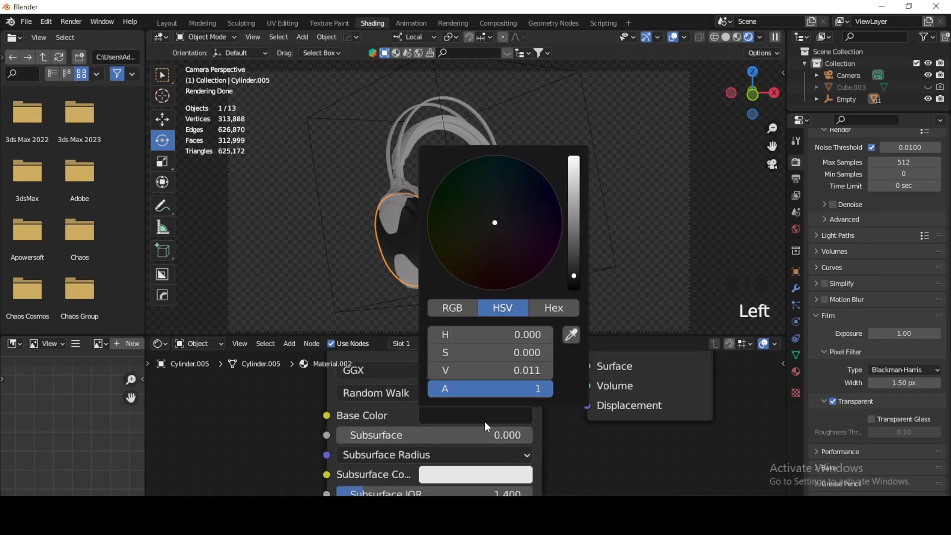
left_click_drag(573, 279, 573, 282)
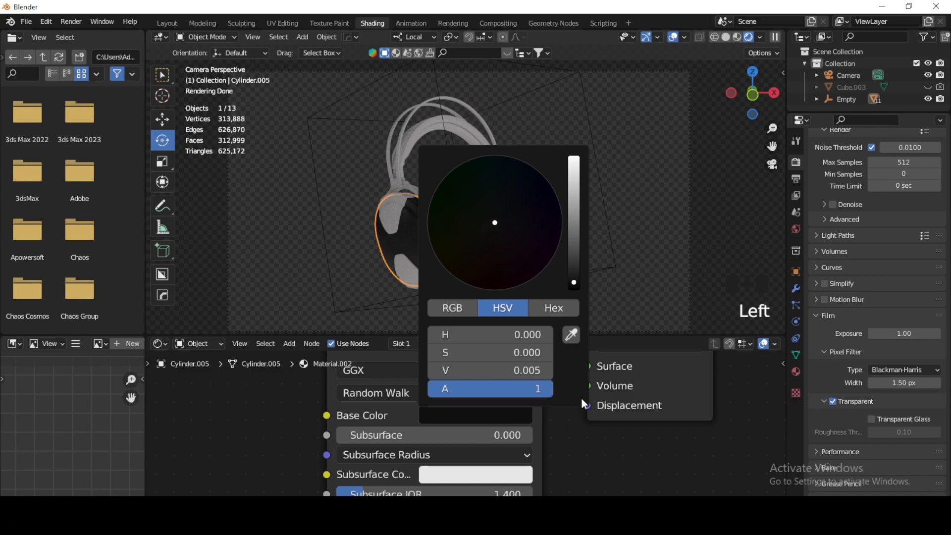
Step: Set the ear cup material's Metallic to 0.505, Roughness to 0.336 and Specular to 1.000
mouse_move(579, 426)
middle_mouse_down()
mouse_move(578, 404)
mouse_move(578, 483)
mouse_move(577, 423)
middle_mouse_up()
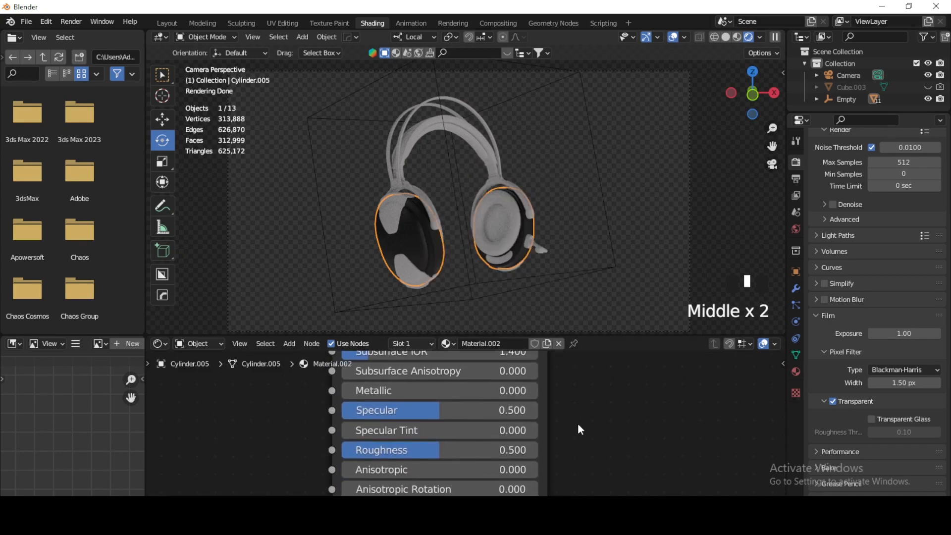
left_click_drag(373, 392, 472, 392)
middle_click_drag(658, 473, 644, 454)
left_click_drag(434, 435, 408, 431)
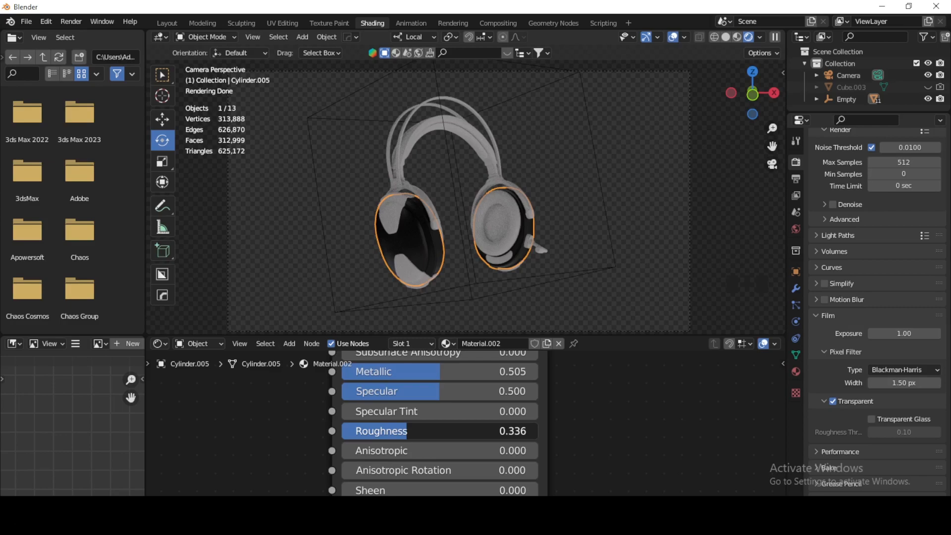
left_click_drag(436, 391, 572, 399)
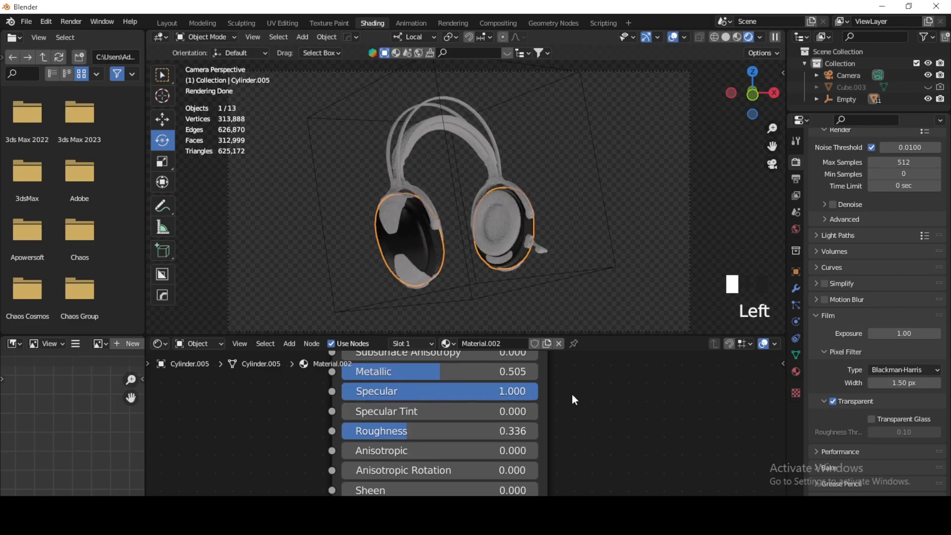
left_click(575, 400)
scroll(468, 227, "up", 3)
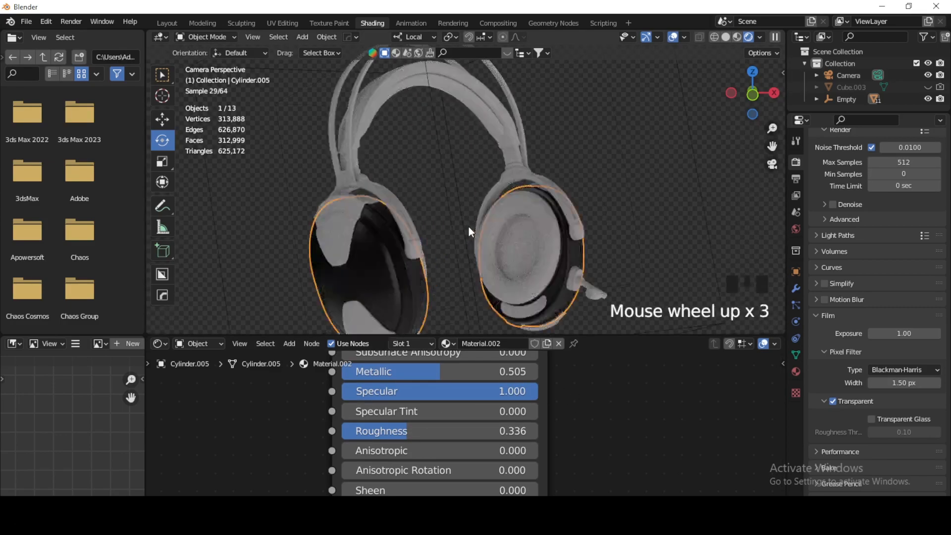
scroll(469, 226, "down", 1)
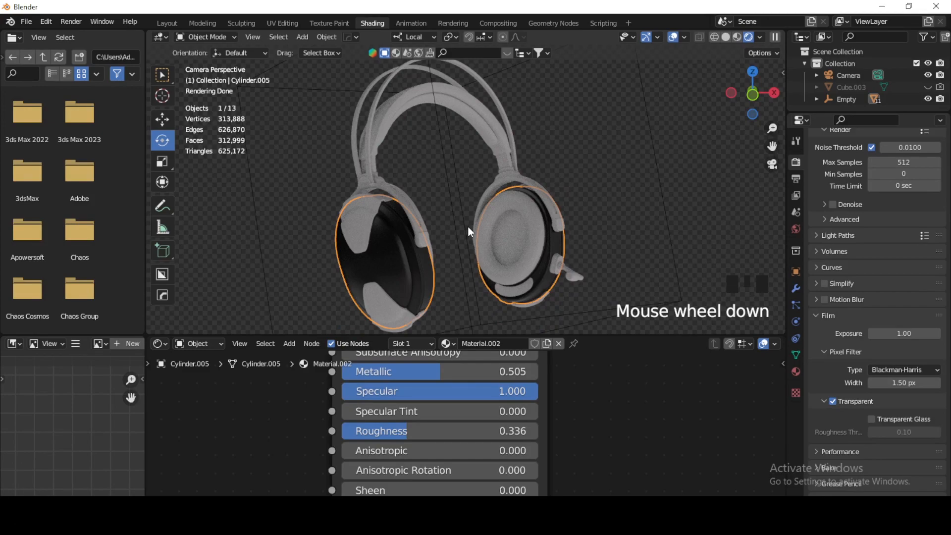
scroll(467, 225, "down", 4)
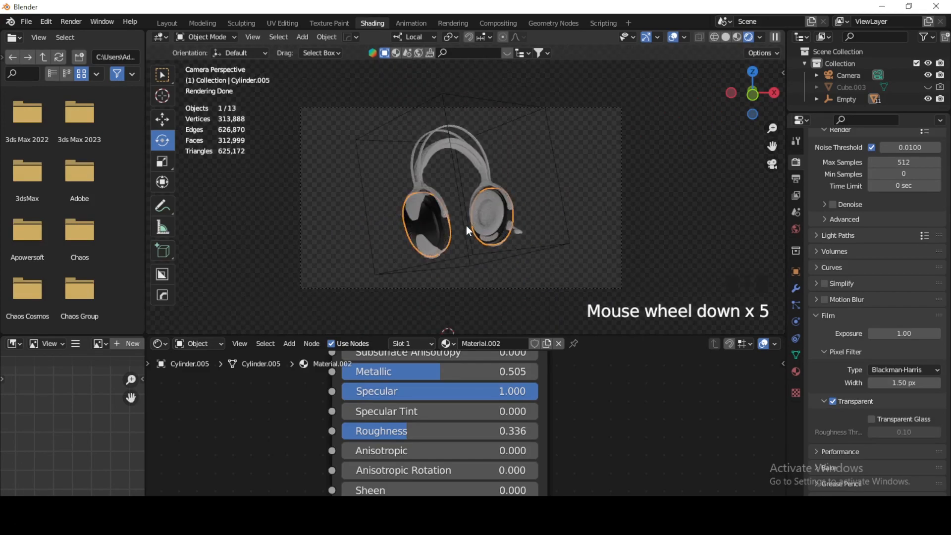
Step: Split the 3D viewport vertically, narrow the rendered half slightly, and hide its toolbar
right_click(784, 213)
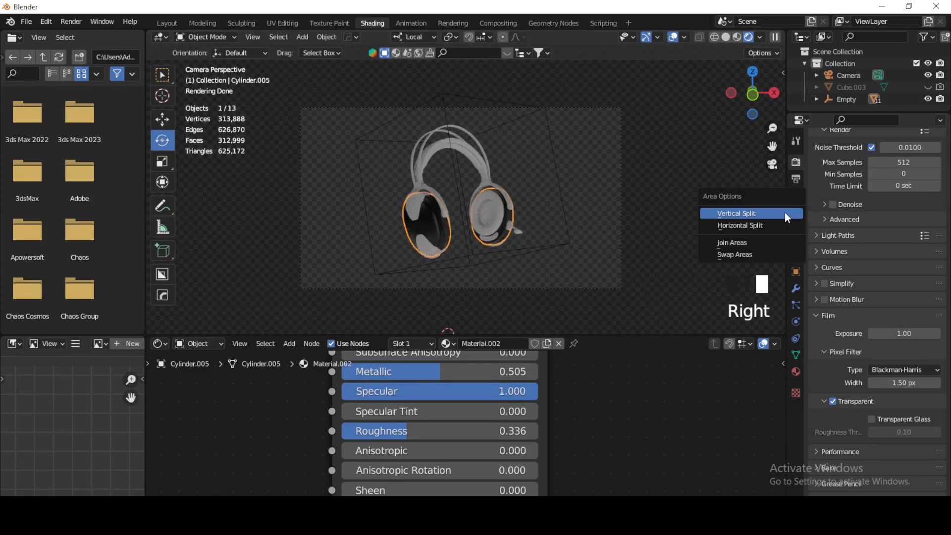
left_click(783, 212)
left_click(534, 200)
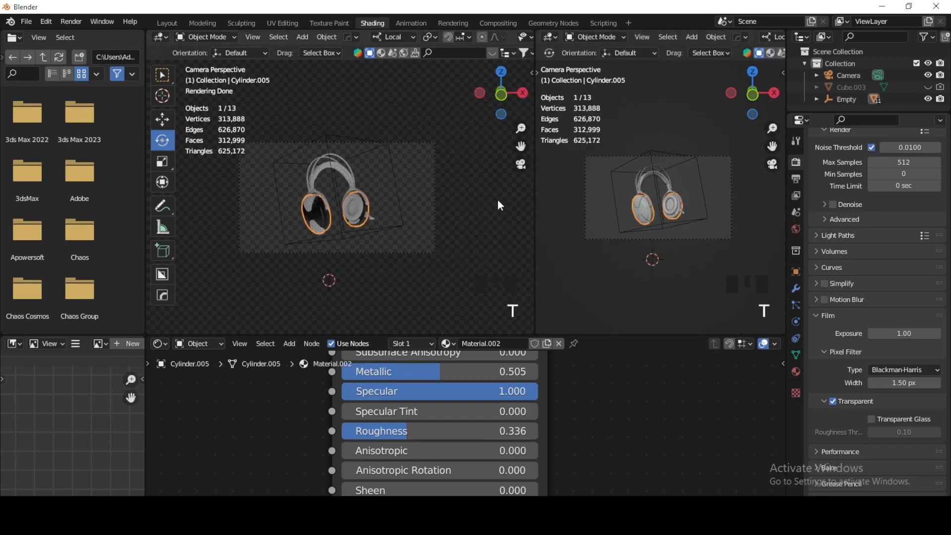
left_click_drag(533, 193, 493, 194)
left_click_drag(481, 128, 481, 106)
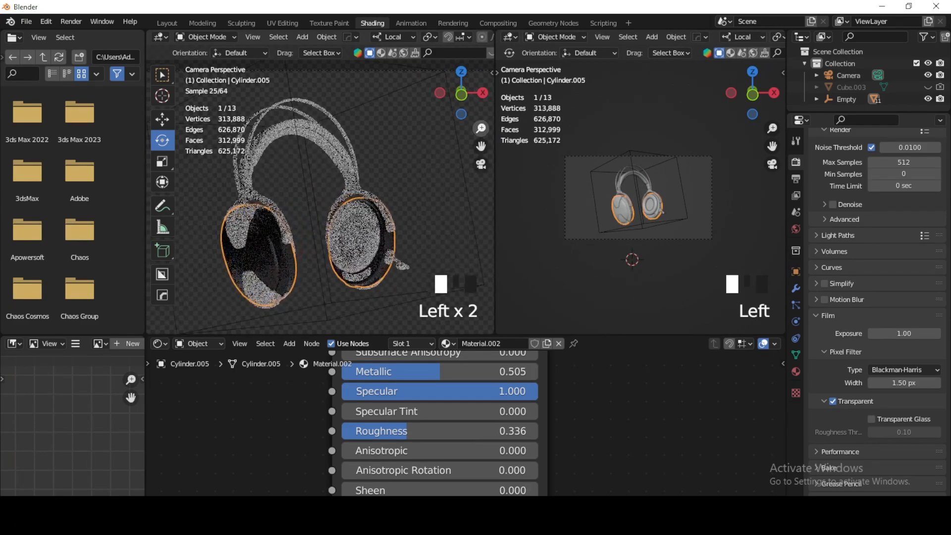
key("t")
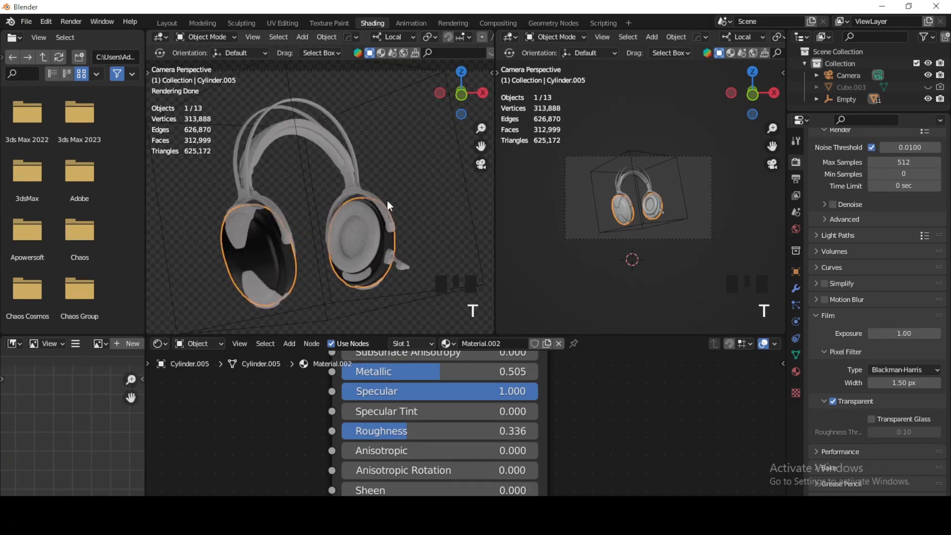
Step: Turn off the Statistics and Text Info overlays in the rendered viewport
middle_click_drag(460, 41, 437, 50)
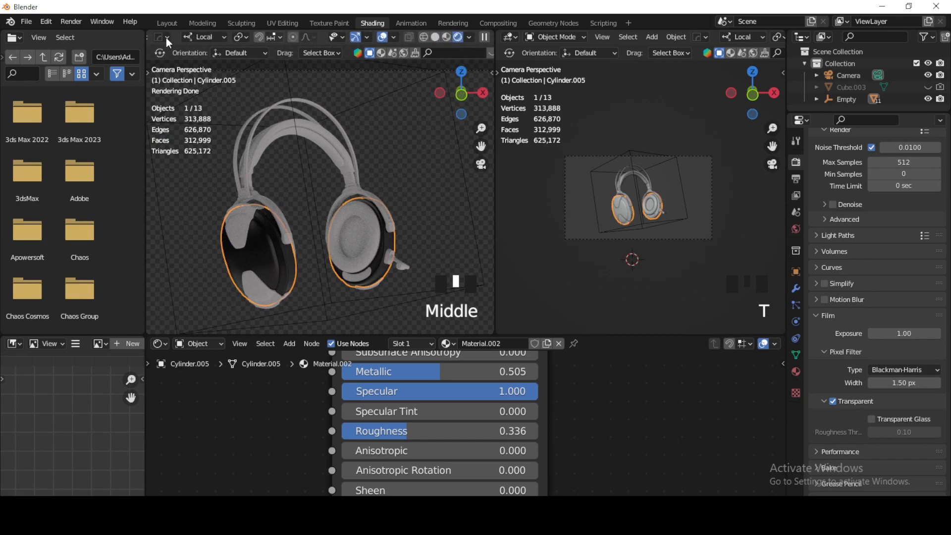
left_click(394, 37)
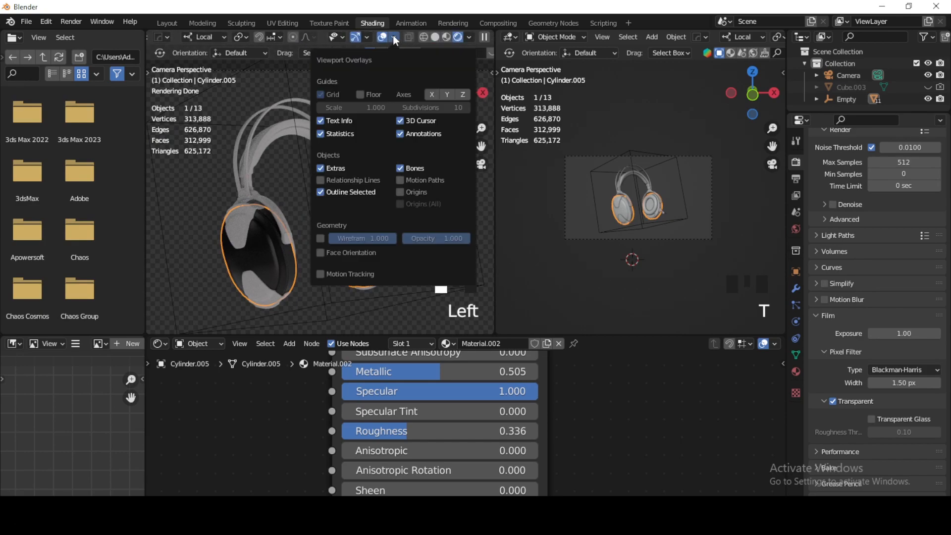
left_click(346, 134)
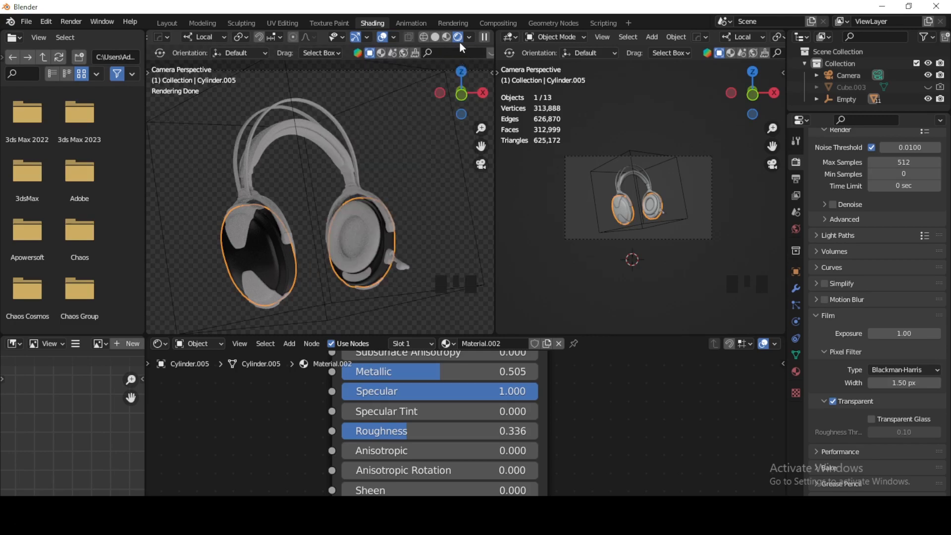
left_click(394, 41)
left_click(338, 122)
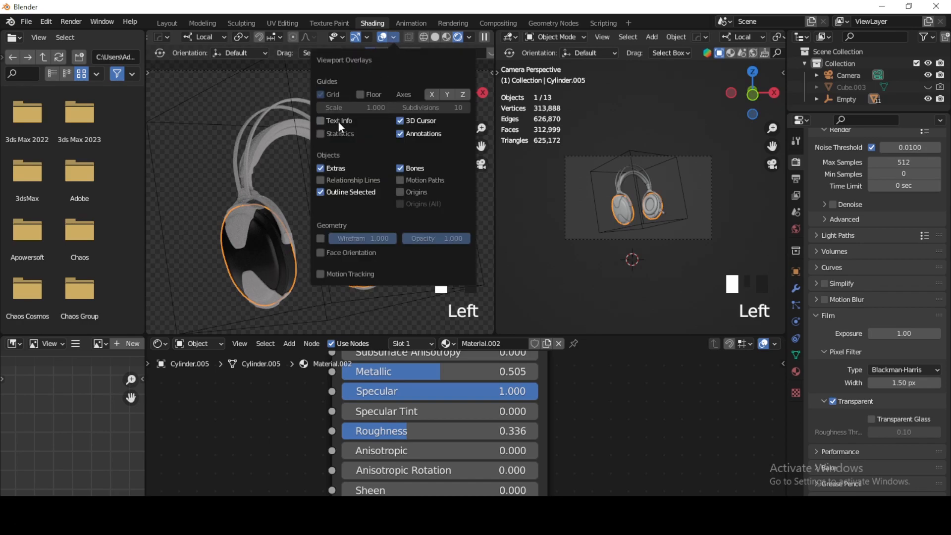
Step: Assign the existing Material.002 to the padded inner headband
left_click(204, 111)
left_click_drag(481, 145, 407, 144)
left_click(407, 139)
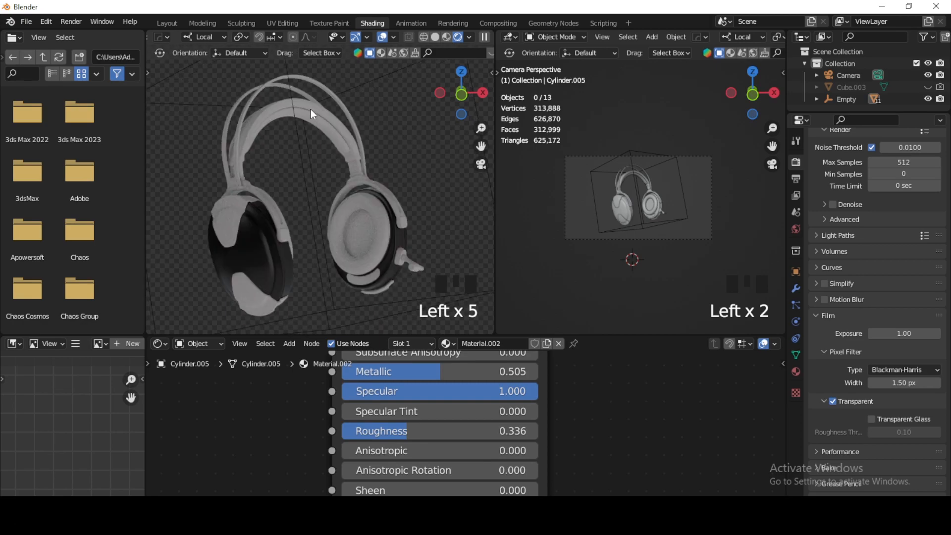
left_click(311, 108)
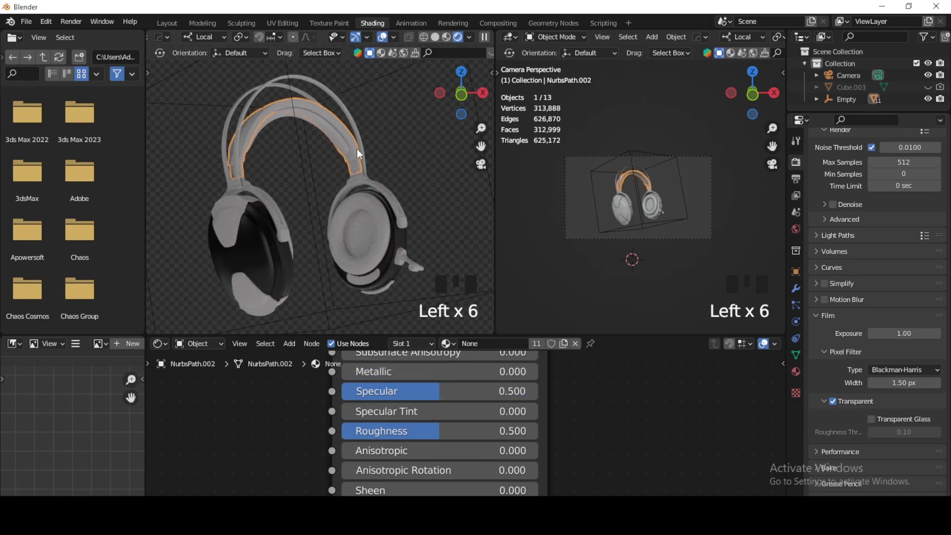
left_click(449, 343)
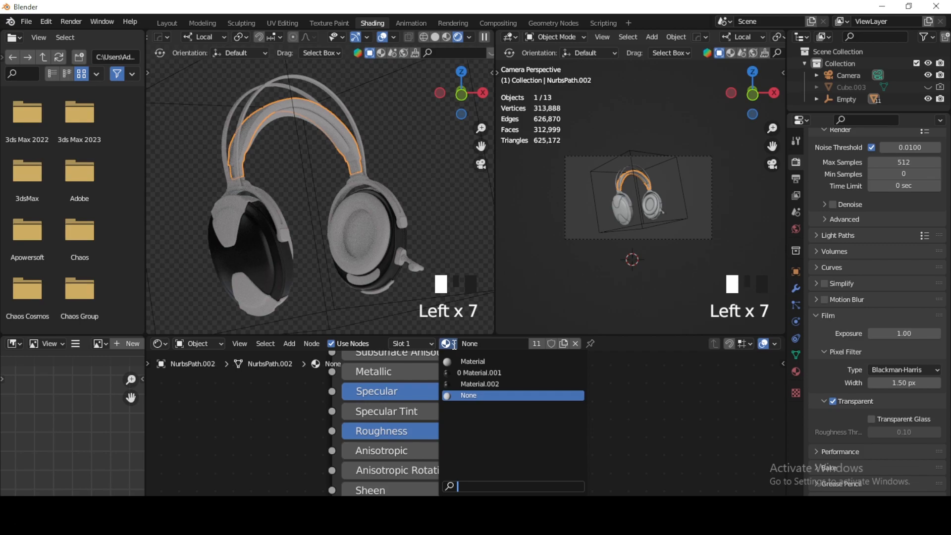
left_click(495, 385)
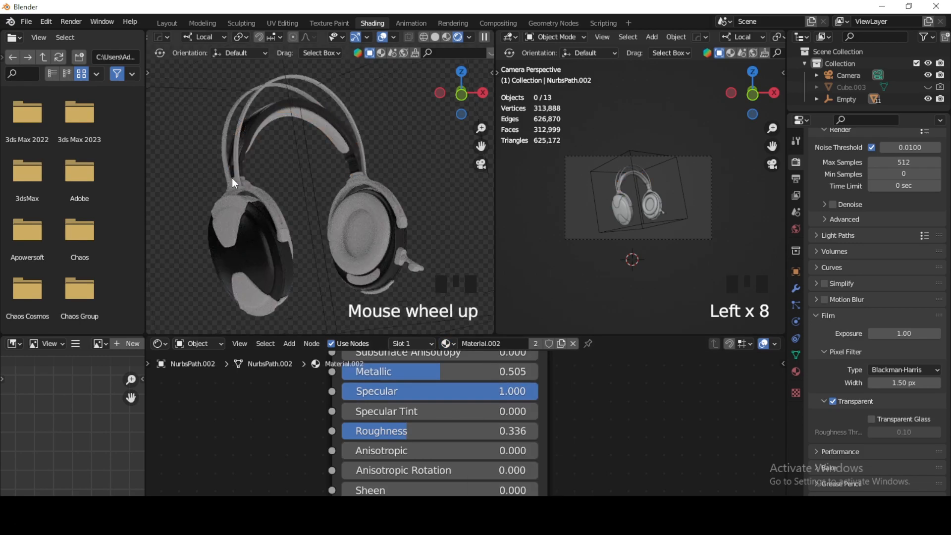
Step: Assign Material.002 to the curved yoke arms that hold the two ear cups
scroll(233, 180, "up", 3)
left_click(189, 171)
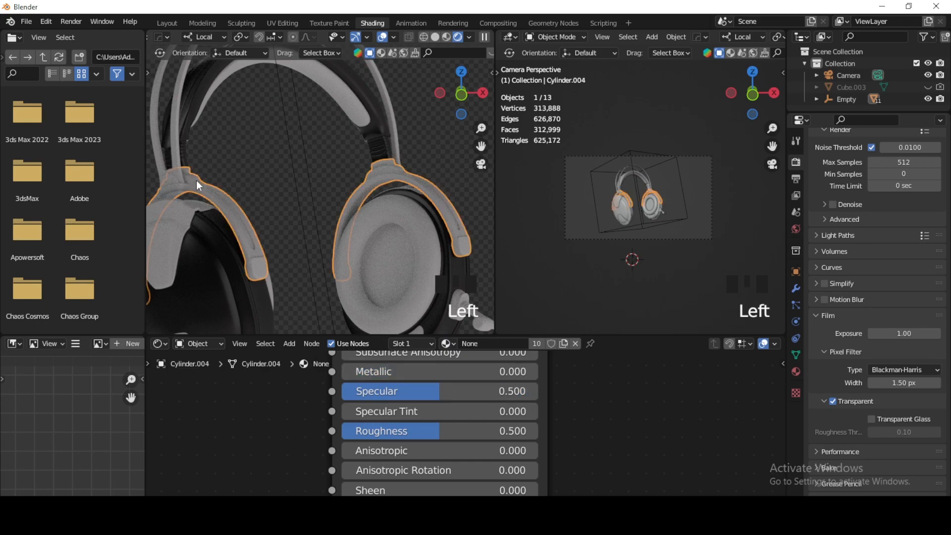
scroll(311, 184, "down", 1)
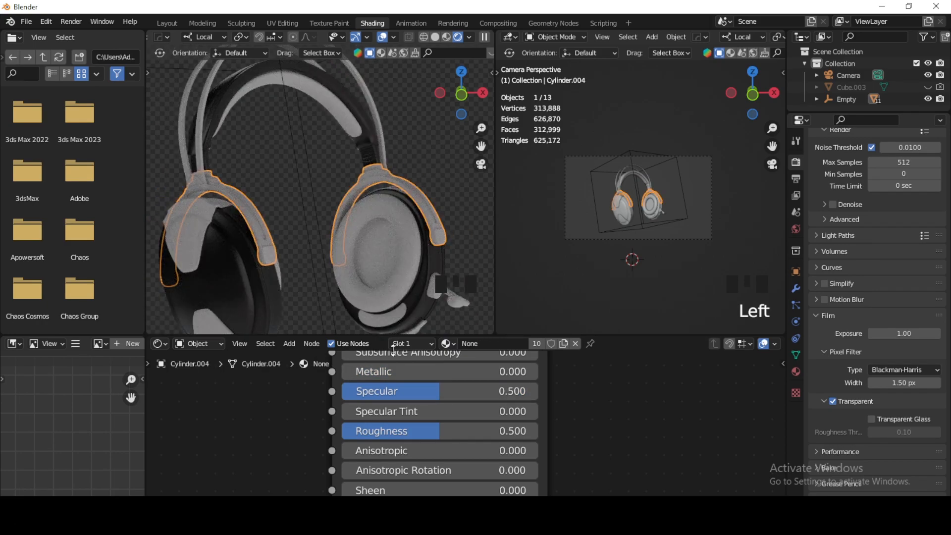
left_click(453, 344)
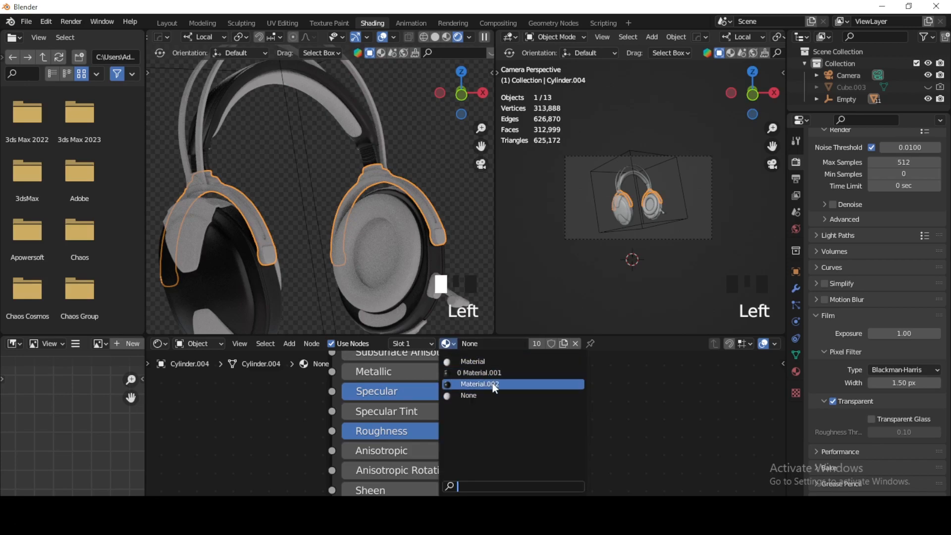
left_click(494, 385)
scroll(279, 144, "down", 2)
middle_click_drag(279, 144, 307, 172, "shift")
scroll(340, 173, "up", 1)
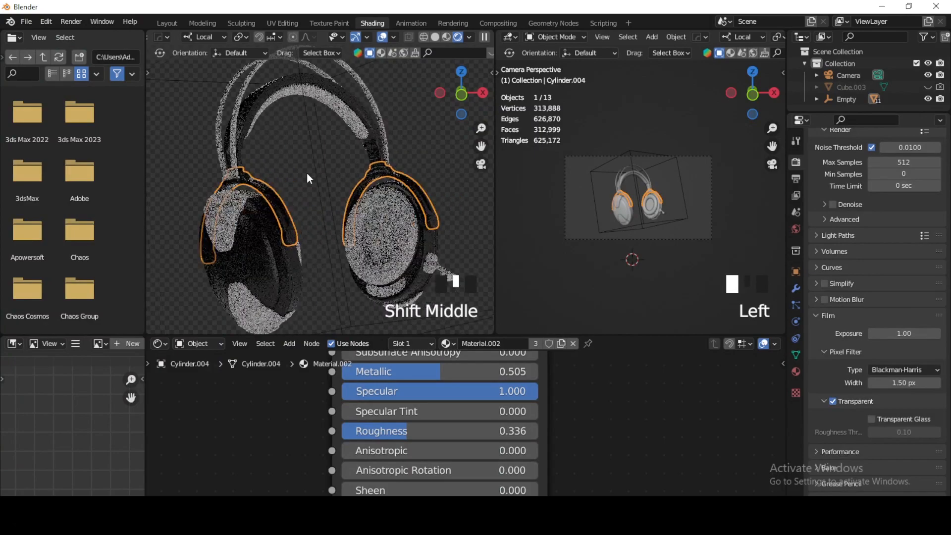
scroll(307, 173, "down", 1)
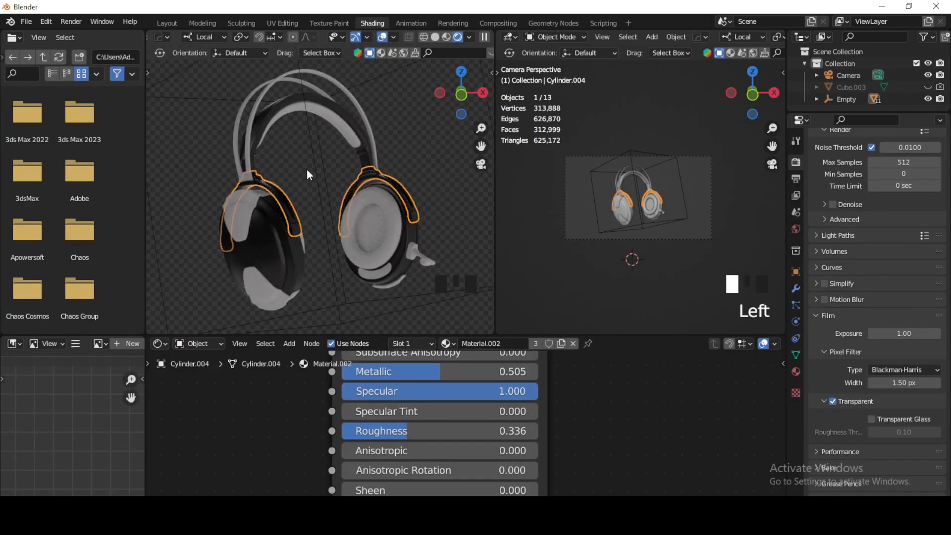
left_click(306, 168)
left_click(297, 156)
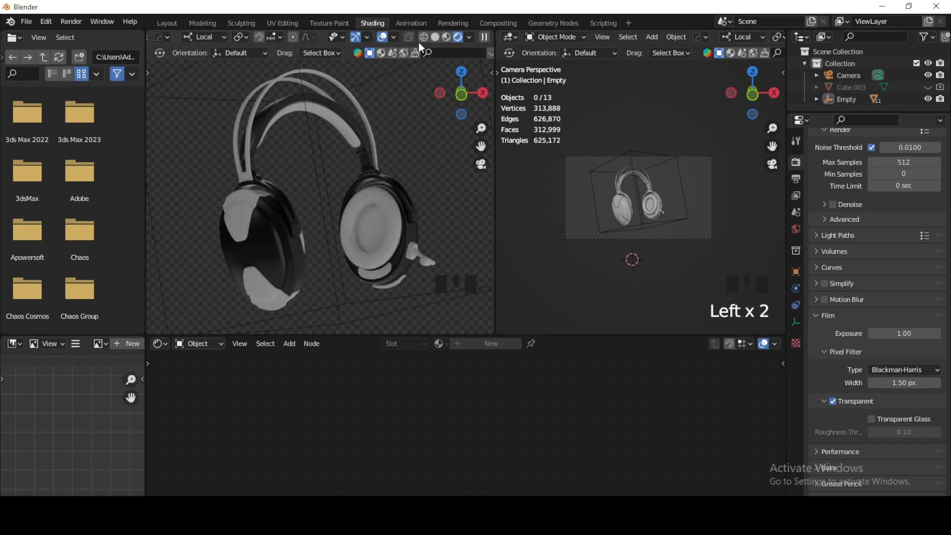
left_click(394, 37)
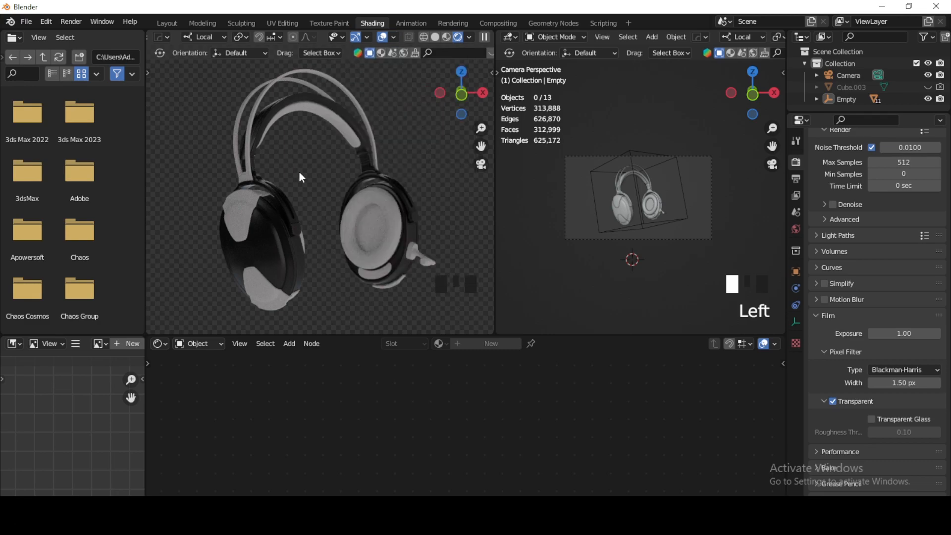
Step: Add an area light to the scene from the non-rendered viewport
middle_click_drag(641, 207, 672, 262)
scroll(634, 250, "down", 2)
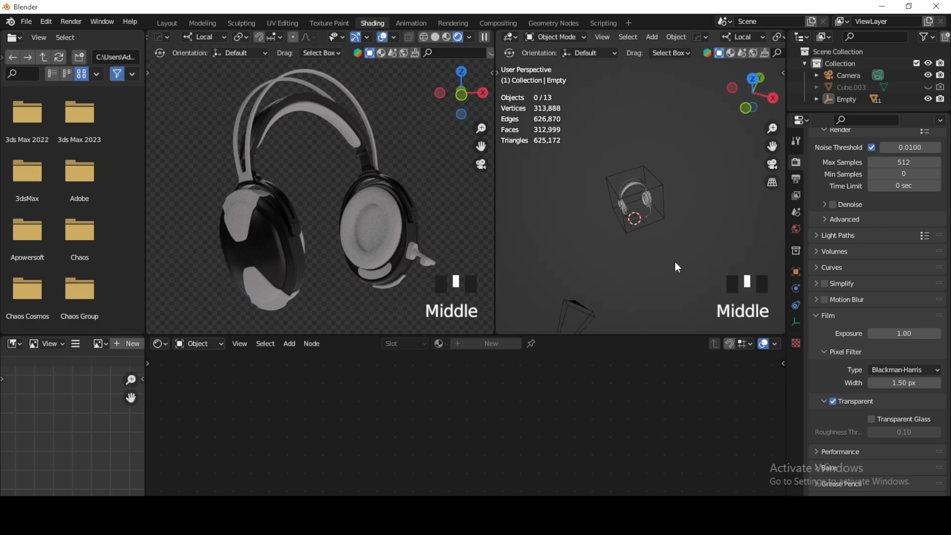
key("shift+a")
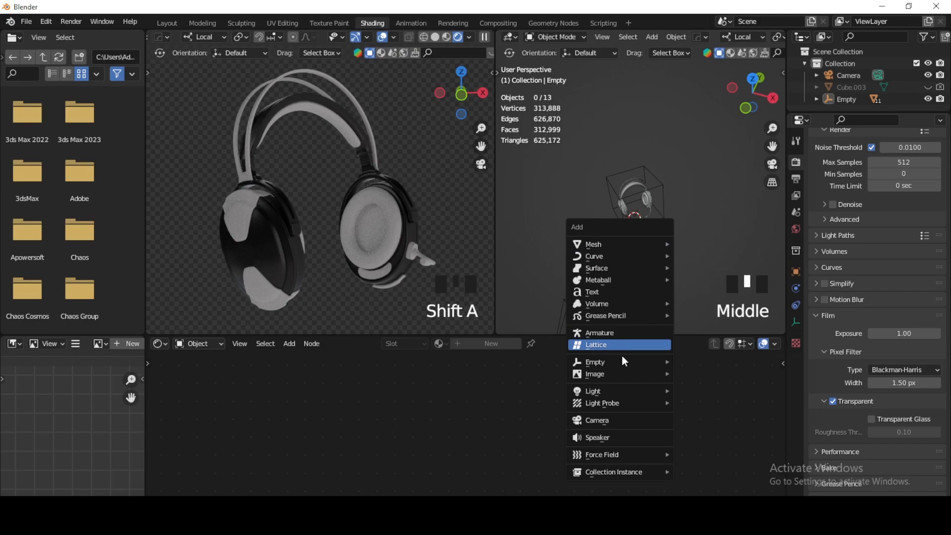
mouse_move(616, 391)
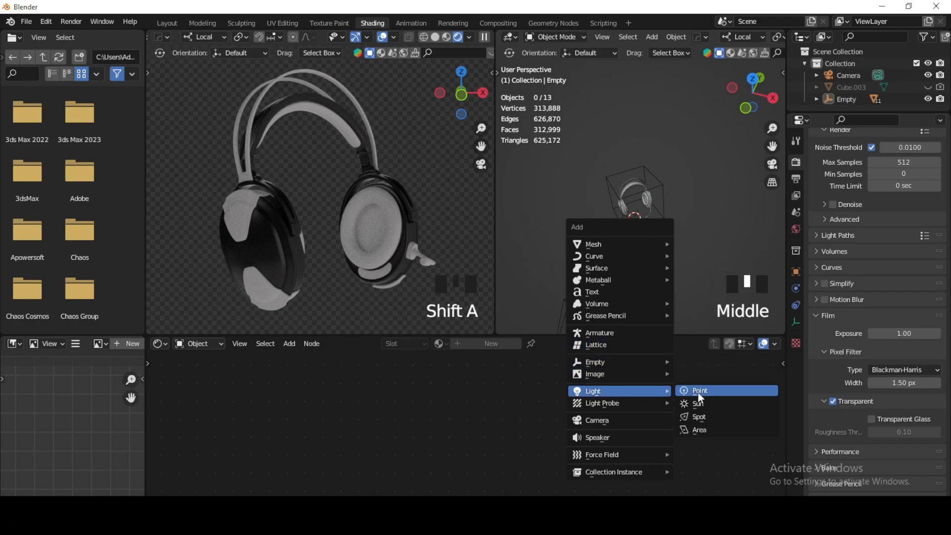
left_click(708, 427)
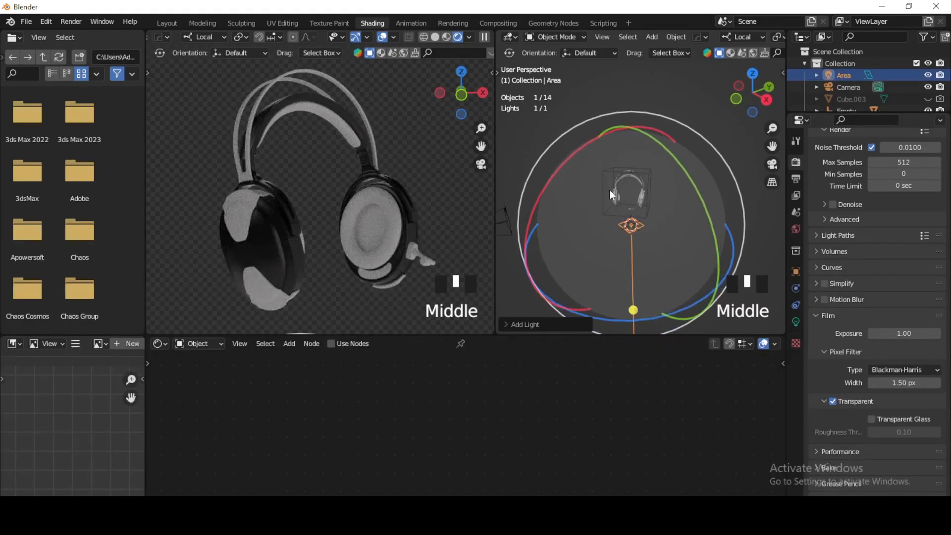
Step: In the front view, rotate the area light about 90° toward positive X and move it about 3.5 m toward negative X, slightly upward
middle_click_drag(649, 150, 708, 292)
left_click(752, 94)
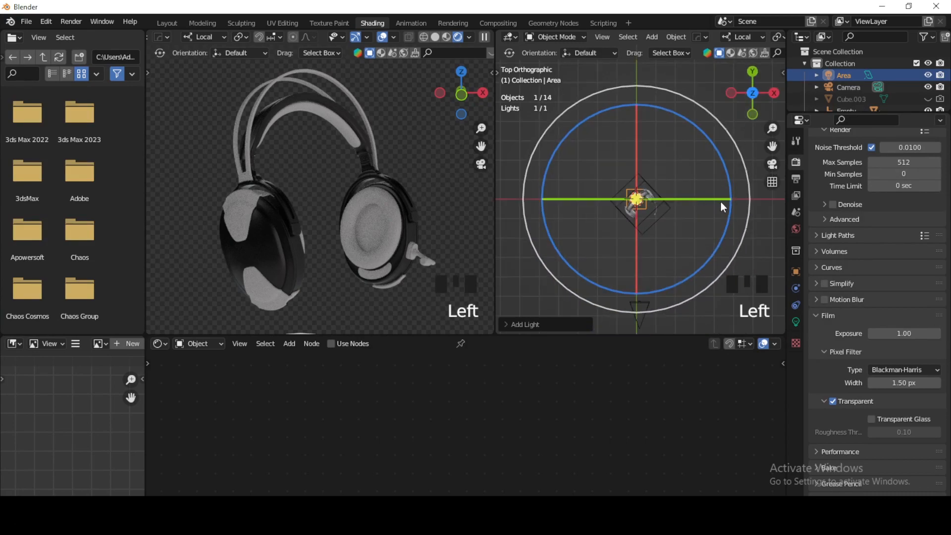
left_click(753, 115)
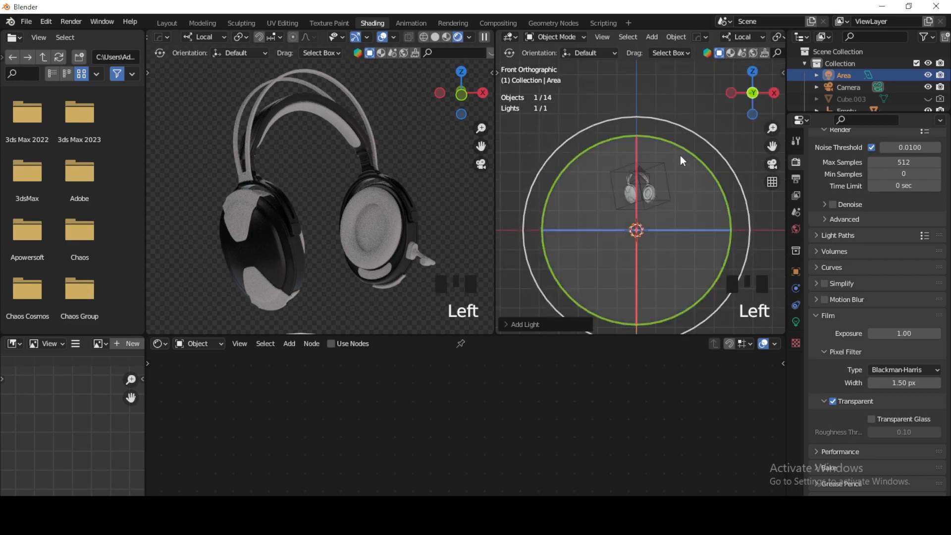
mouse_move(678, 147)
left_mouse_down()
mouse_move(574, 182)
mouse_move(560, 197)
left_mouse_up()
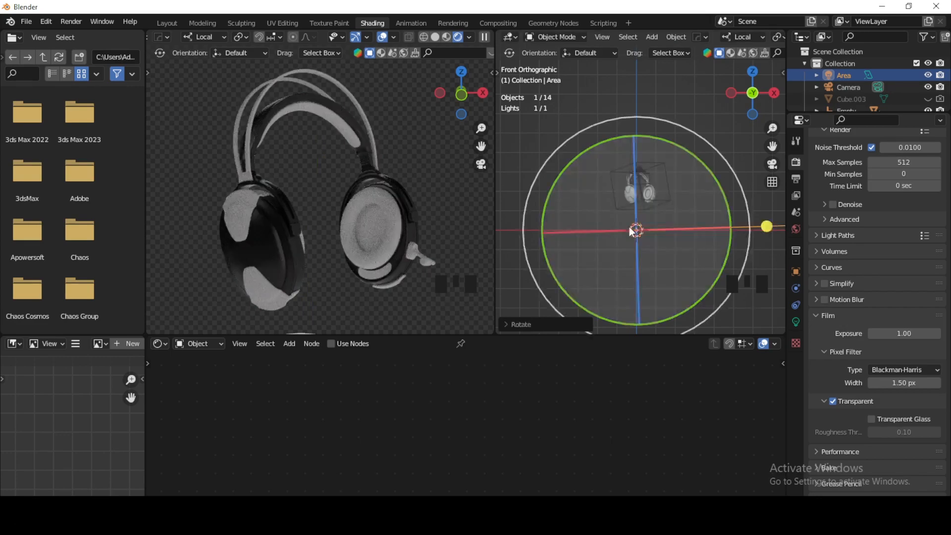
key("g")
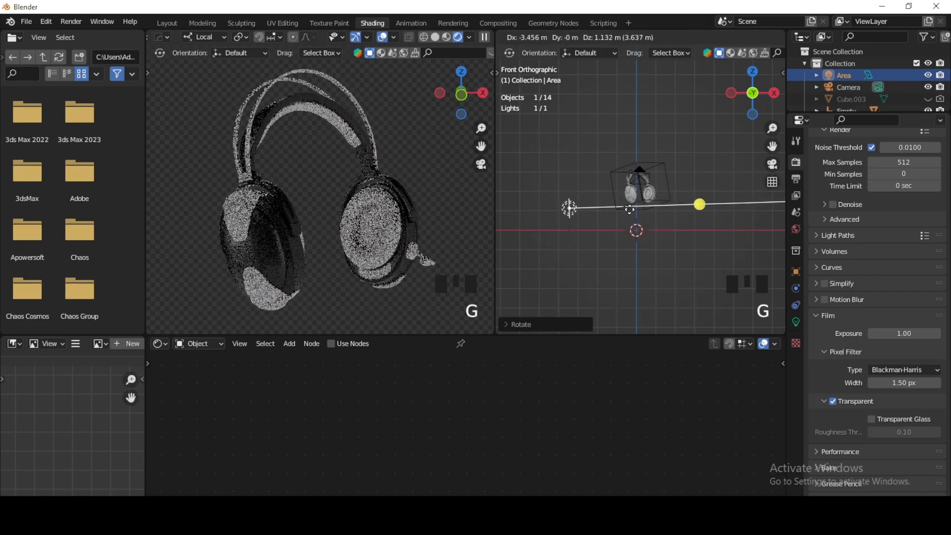
left_click(630, 214)
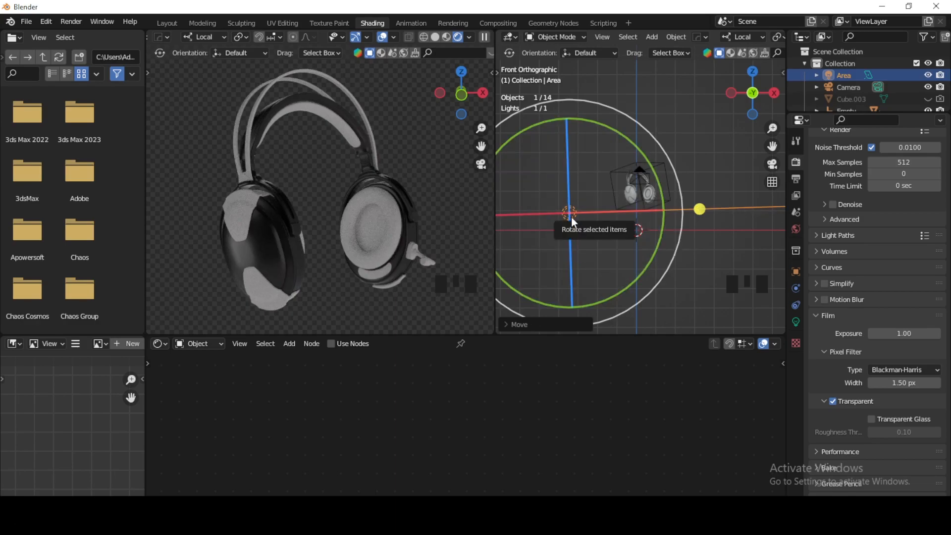
key("s")
key("z")
key("z")
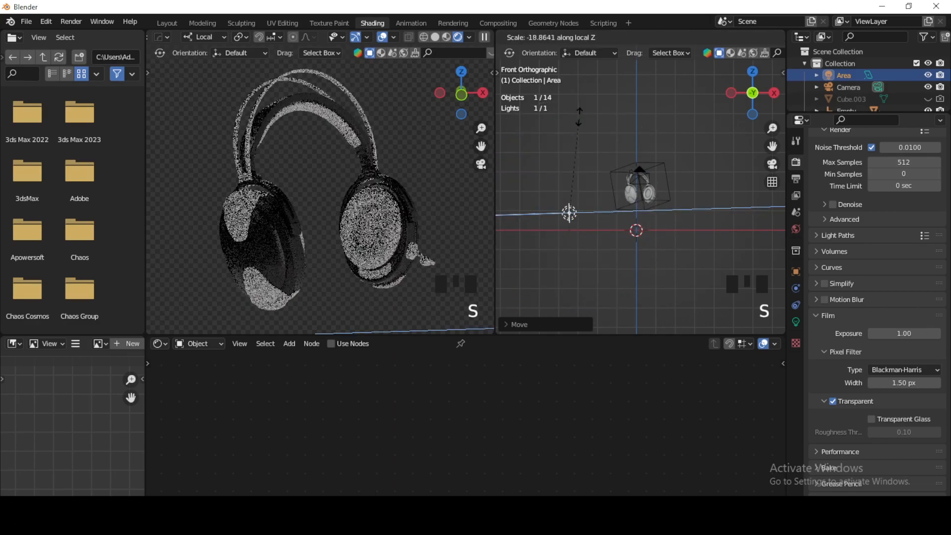
key("Escape")
Step: Change the area light's shape to Rectangle and resize it into a tall strip about 6.49 m by 0.545 m
middle_click_drag(609, 206, 692, 201)
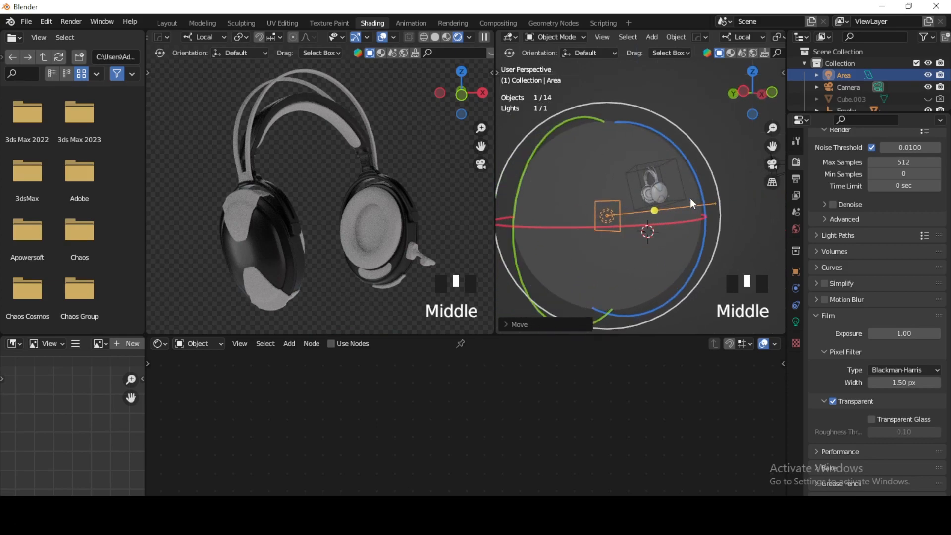
left_click(796, 323)
left_click(884, 259)
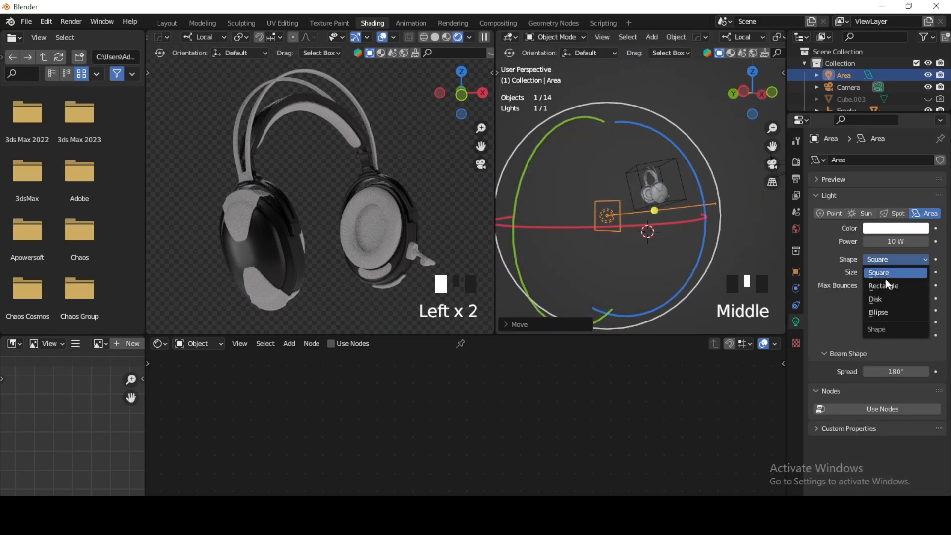
left_click(885, 285)
left_click_drag(612, 233, 604, 408)
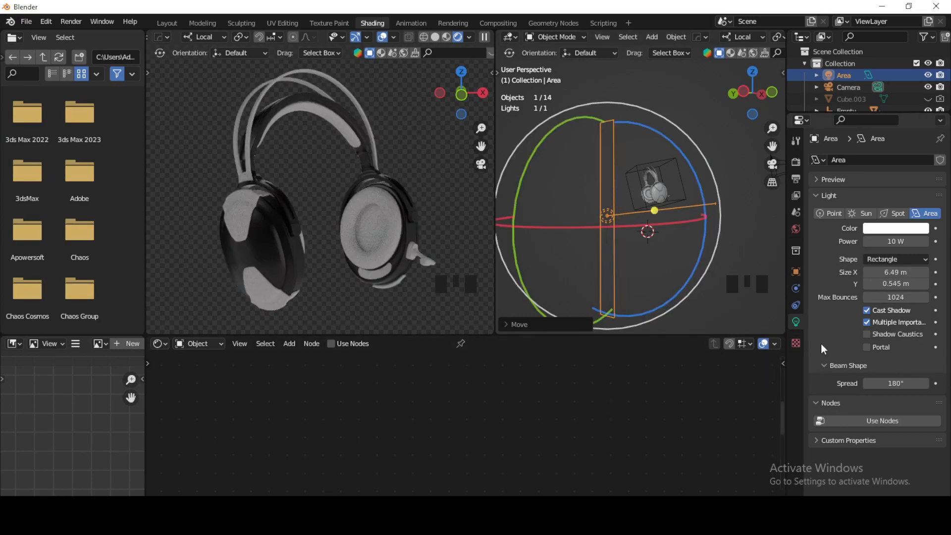
Step: Set the area light's power to 1000 W
left_click(892, 241)
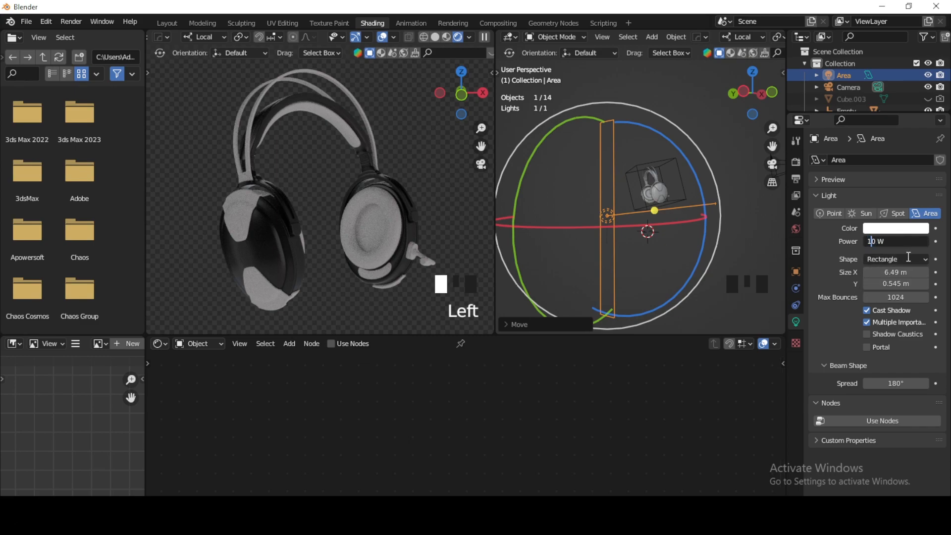
type("00")
key("Return")
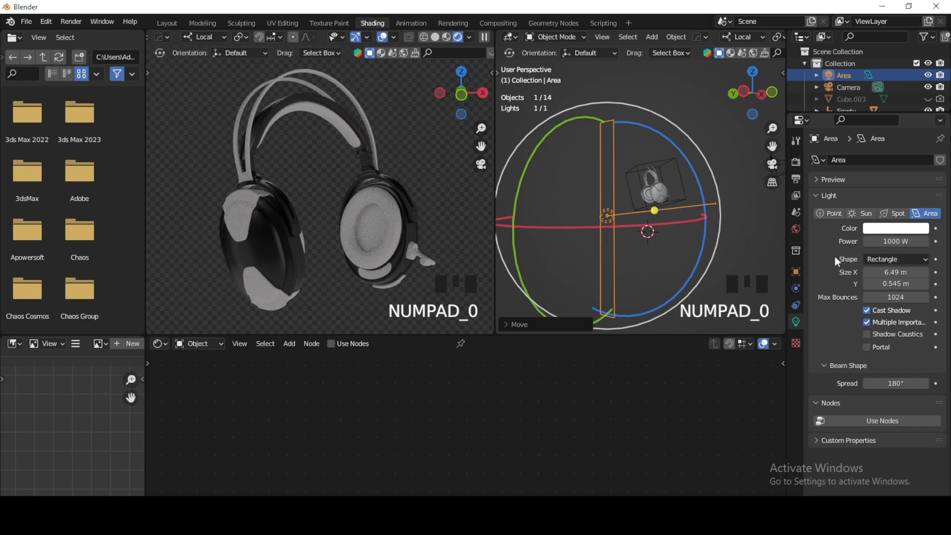
Step: Set the area light's power to 100 W
left_click(892, 241)
left_click(872, 241)
key("Delete")
left_click(837, 260)
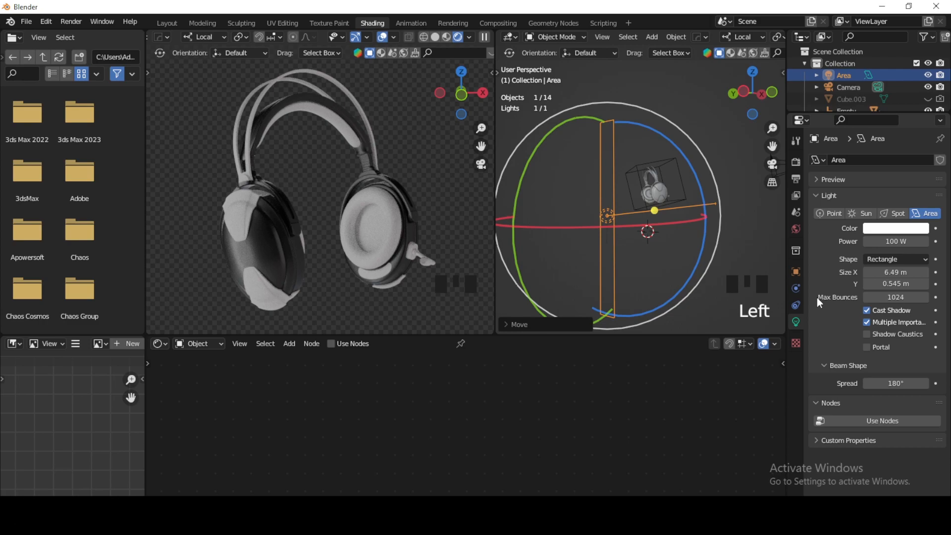
Step: Switch the shader editor to the World nodes and set the Background strength to 0.2
left_click(193, 346)
left_click(196, 372)
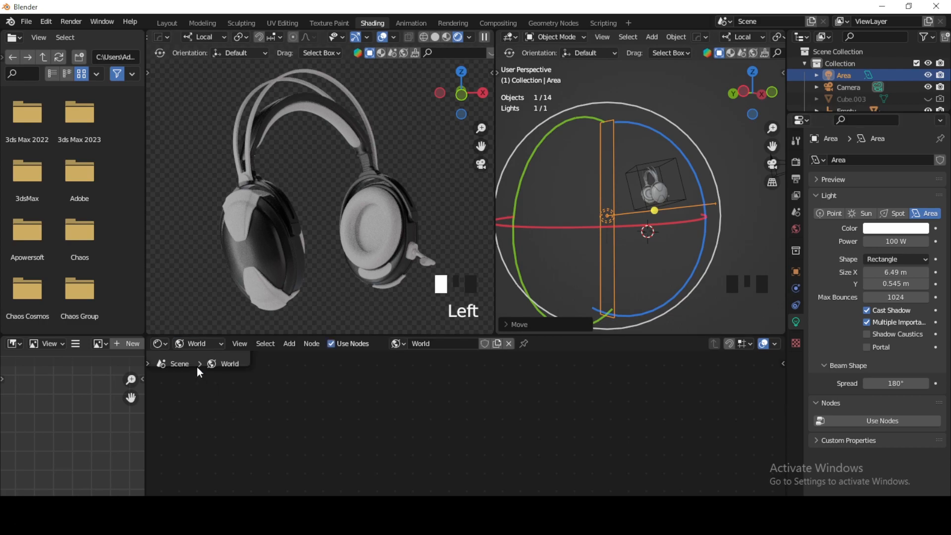
middle_click_drag(521, 418, 426, 448)
left_click(426, 448)
type("0.2")
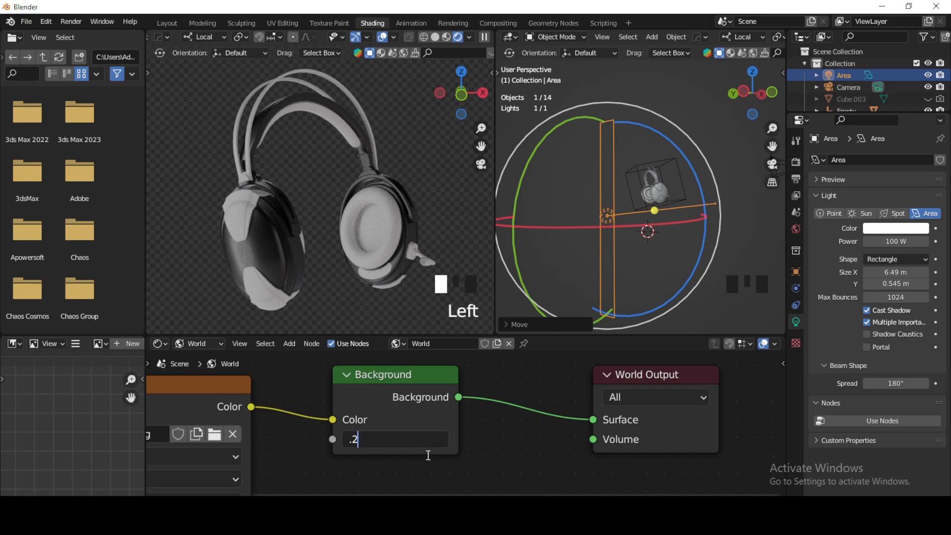
left_click(427, 454)
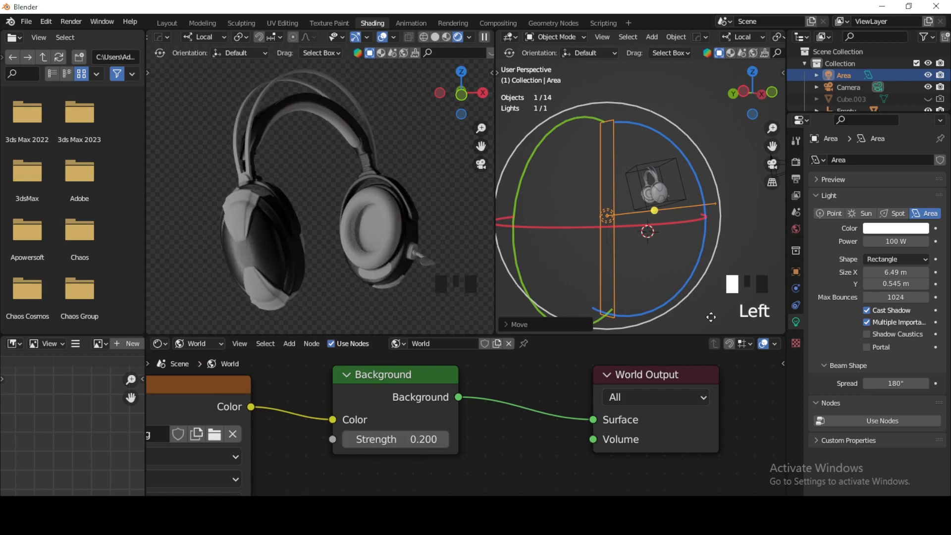
Step: Change the area light's color to a soft warm peach, trying out a saturated blue first
left_click(893, 230)
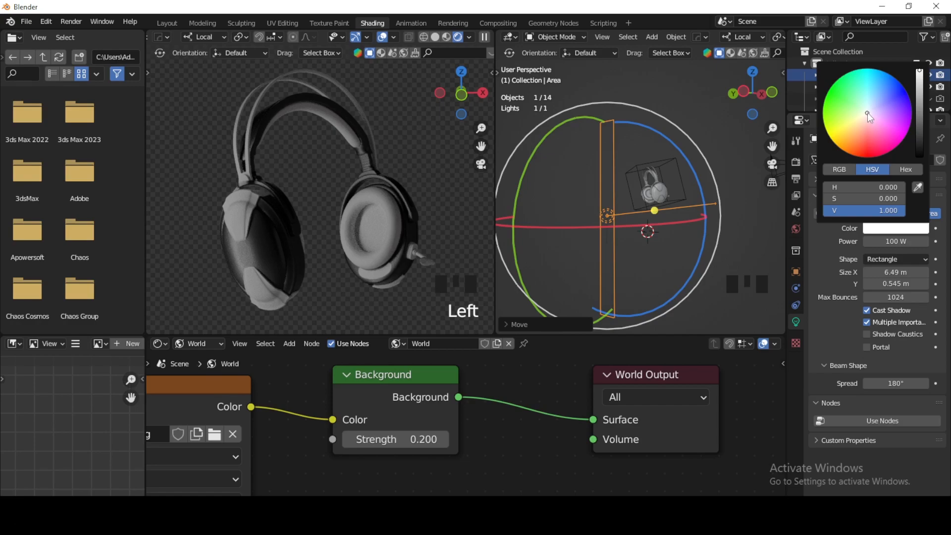
mouse_move(867, 112)
left_mouse_down()
mouse_move(844, 99)
mouse_move(863, 85)
mouse_move(895, 102)
mouse_move(883, 94)
mouse_move(886, 78)
left_mouse_up()
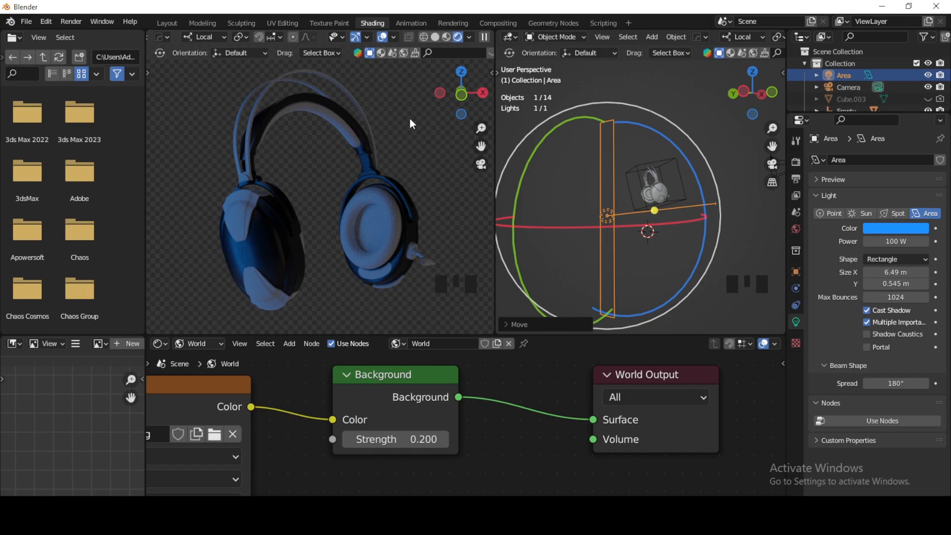
left_click(905, 228)
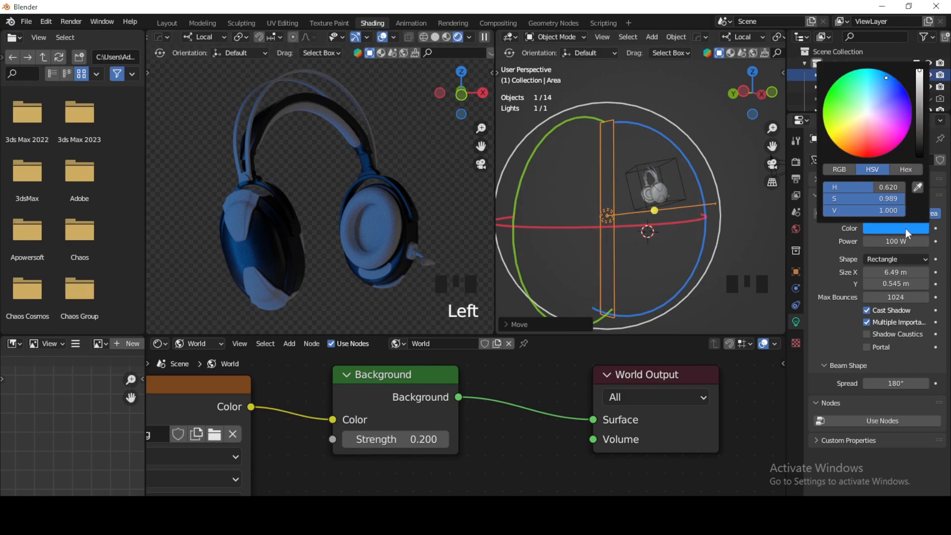
left_click(859, 130)
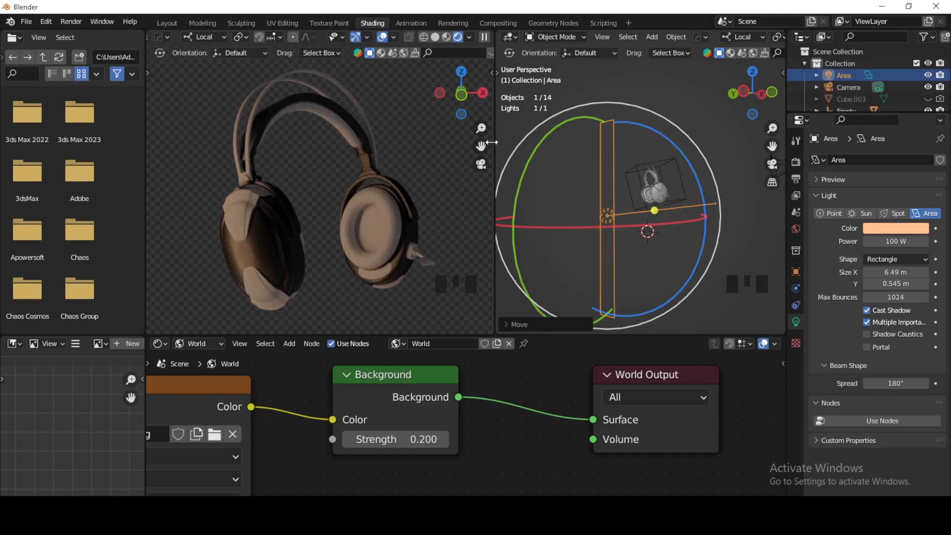
Step: Return the shader editor to Object shading and replace the material on the ear cups' outer accent plates with a new one
left_click(416, 138)
left_click(242, 201)
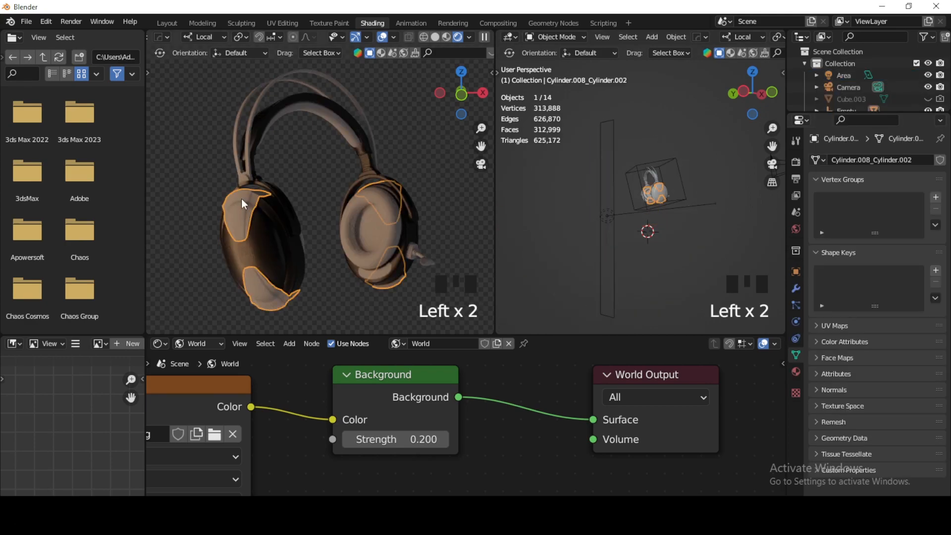
left_click(193, 343)
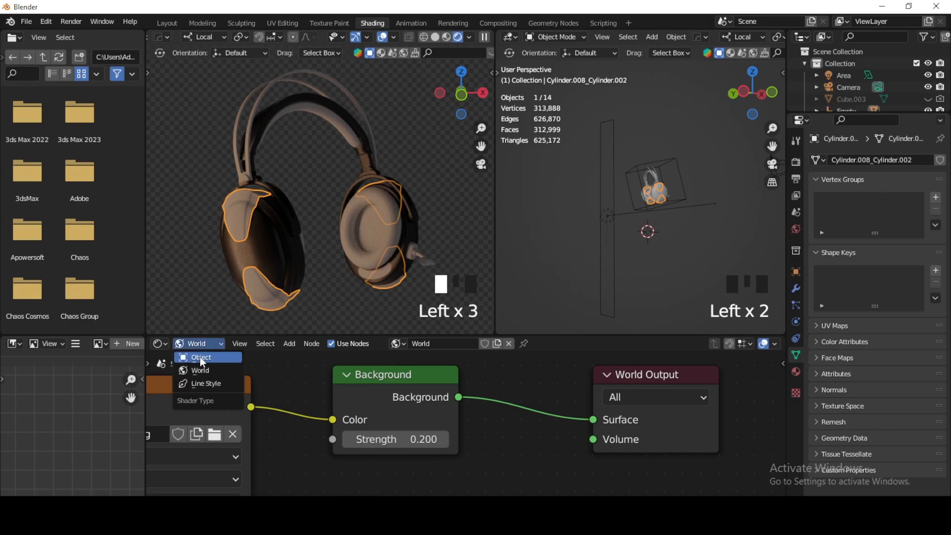
left_click(200, 357)
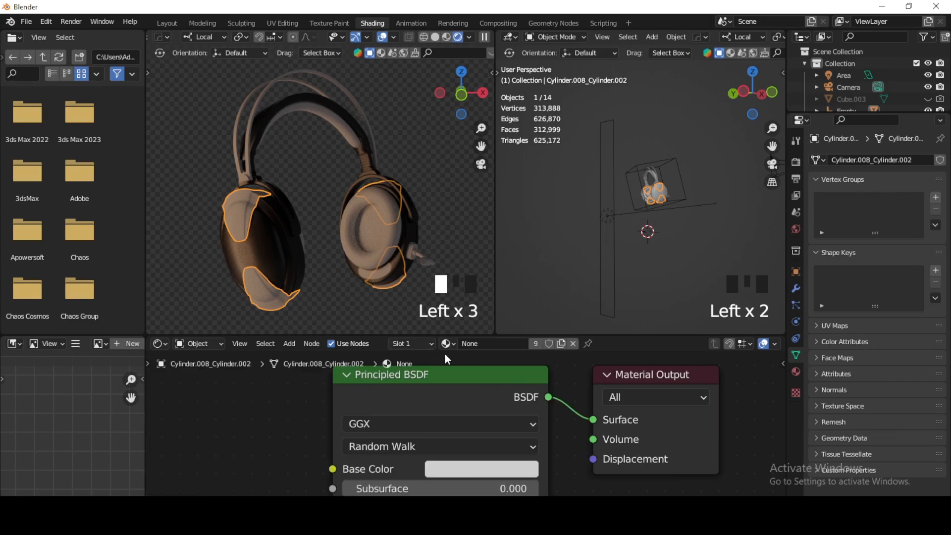
left_click(572, 344)
left_click(500, 343)
Step: Set the accent plates' Base Color to a copper orange with hue 0.048, saturation 0.668 and value 0.8
scroll(527, 390, "down", 5)
middle_click_drag(490, 394, 484, 409)
left_click(481, 406)
left_click_drag(494, 276, 487, 290)
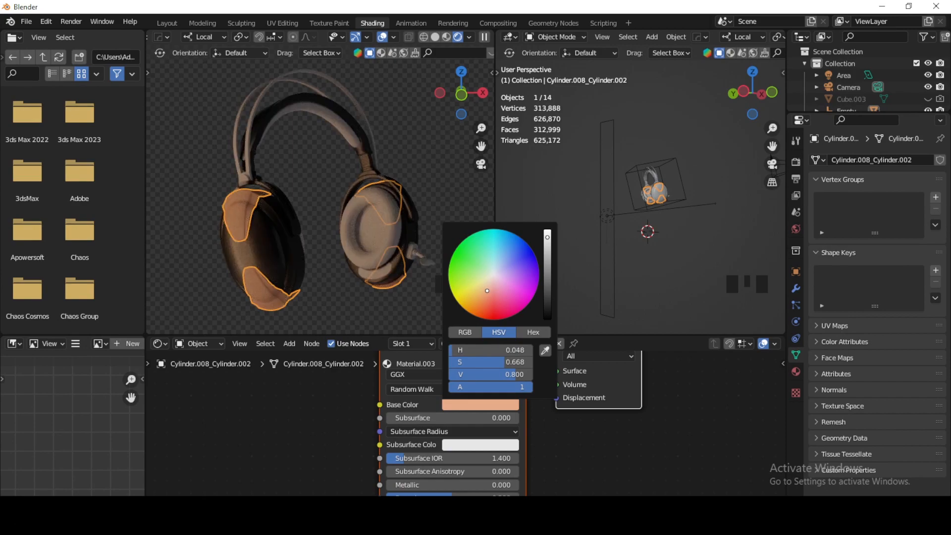
Step: Set the accent plates' material to Metallic 1.0, Specular 1.0 and Roughness 0.332
middle_click_drag(555, 443, 557, 411)
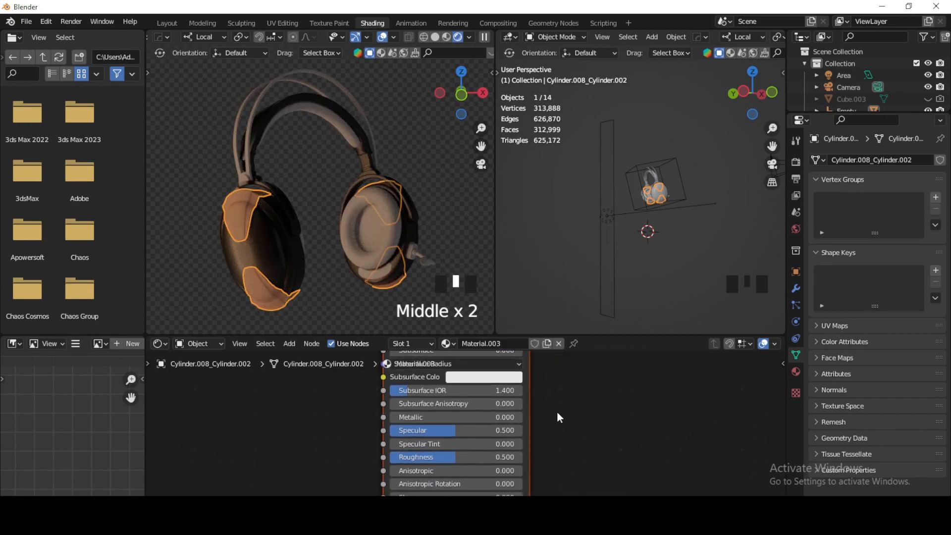
left_click_drag(452, 417, 523, 417)
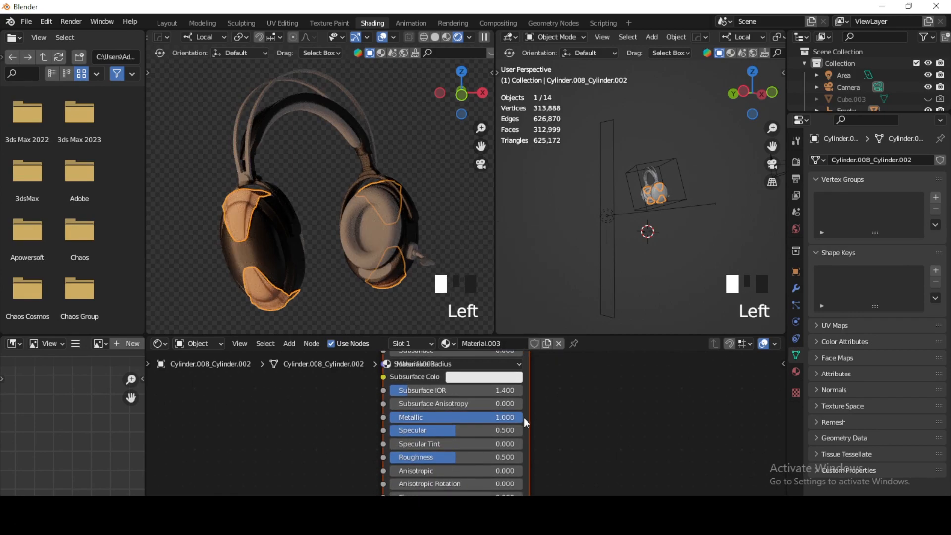
left_click_drag(450, 459, 512, 430)
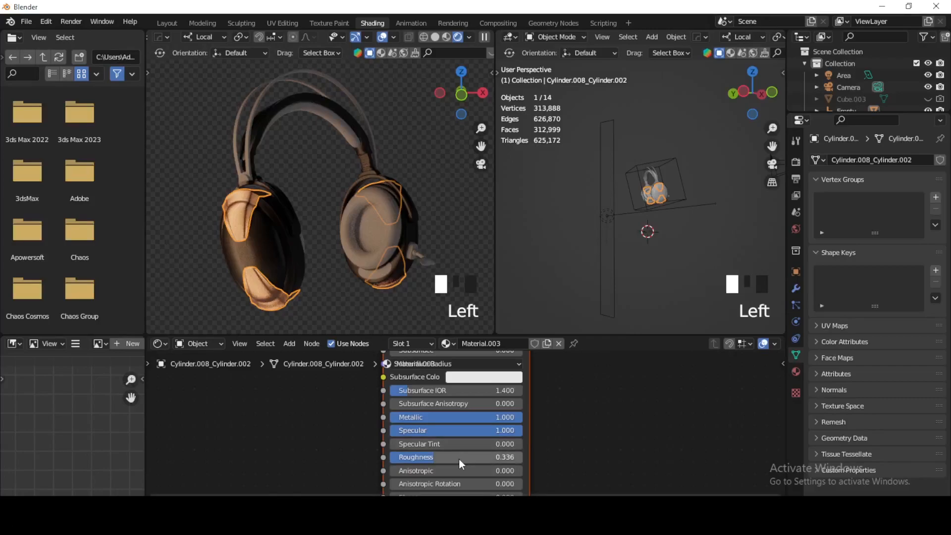
left_click_drag(438, 456, 437, 457)
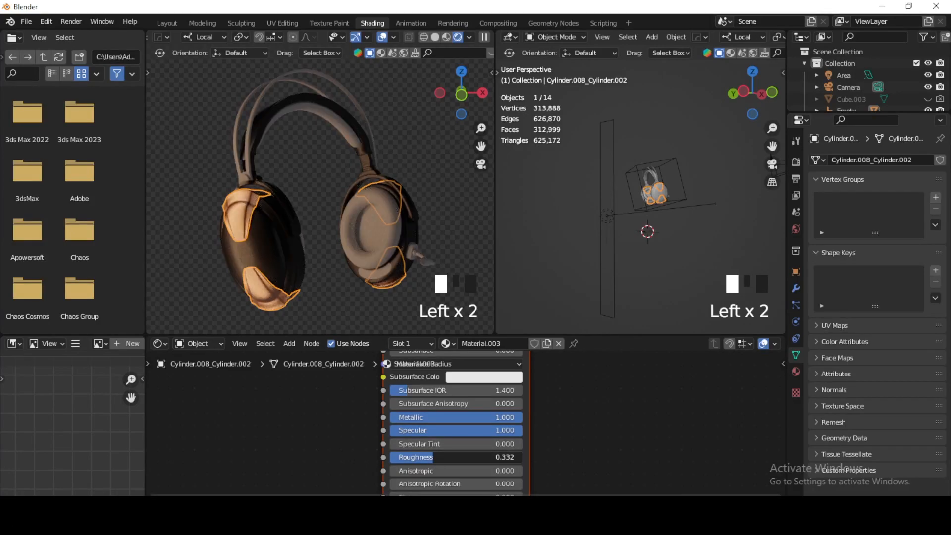
Step: Rename the accent plates' copper material as metalic
left_click(247, 166)
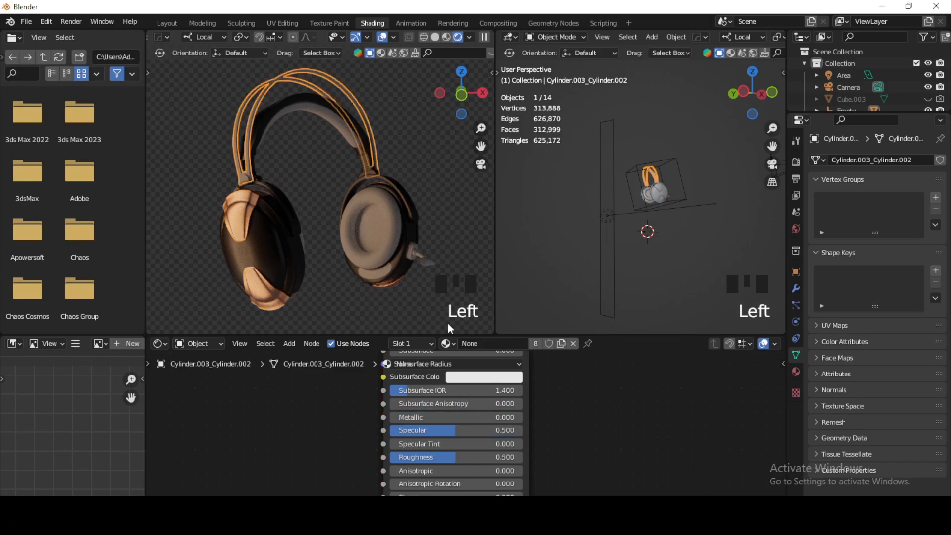
left_click(245, 216)
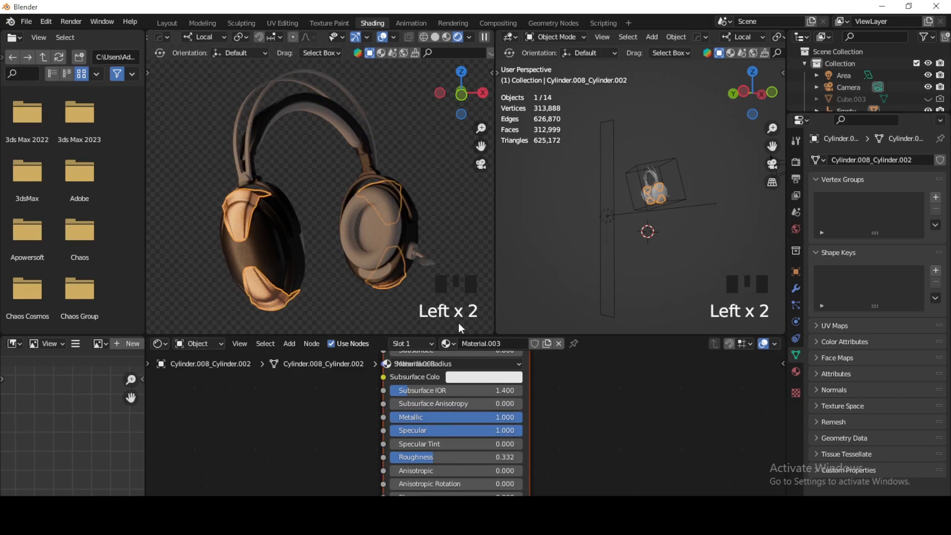
left_click(507, 343)
type("gol")
key("BackSpace")
key("BackSpace")
type("metalic")
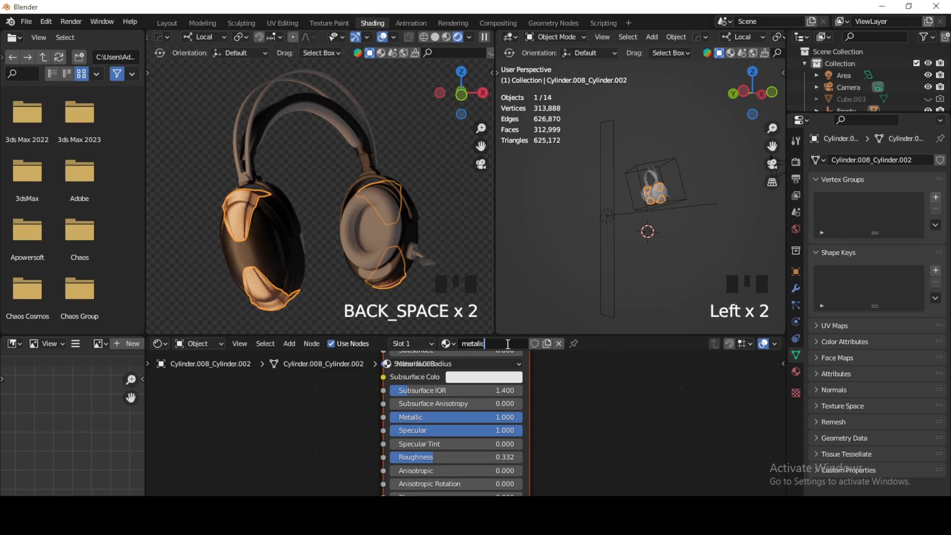
key("Return")
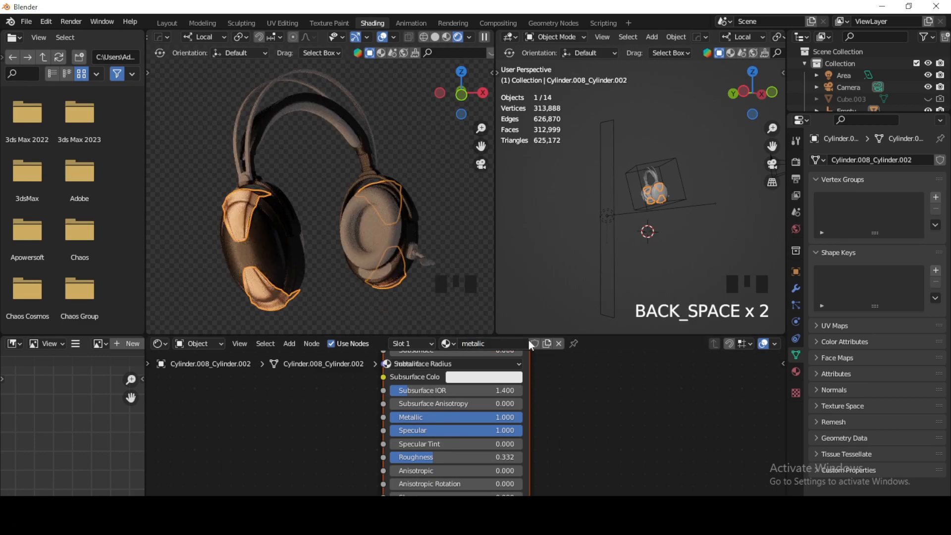
Step: Assign the metalic material to the thin wire frame over the headband
left_click(248, 128)
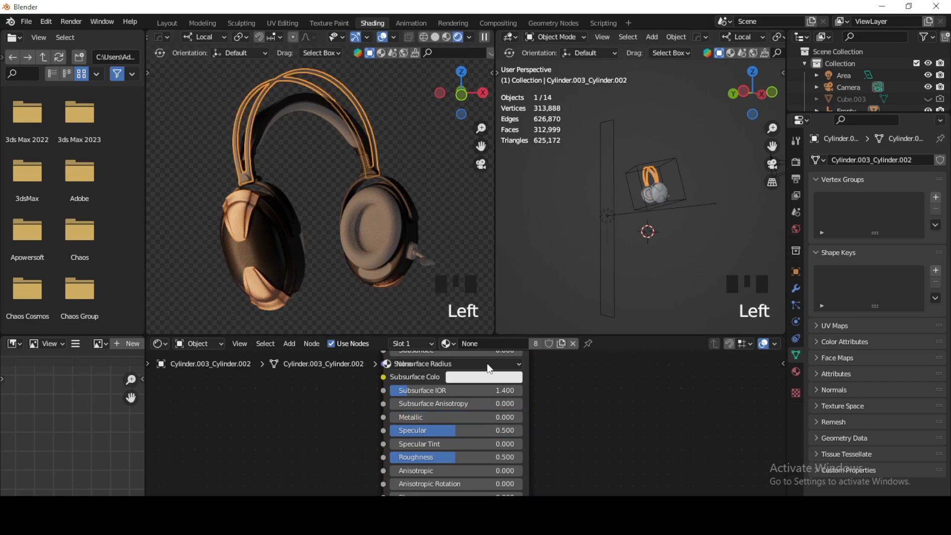
left_click(449, 344)
left_click(463, 395)
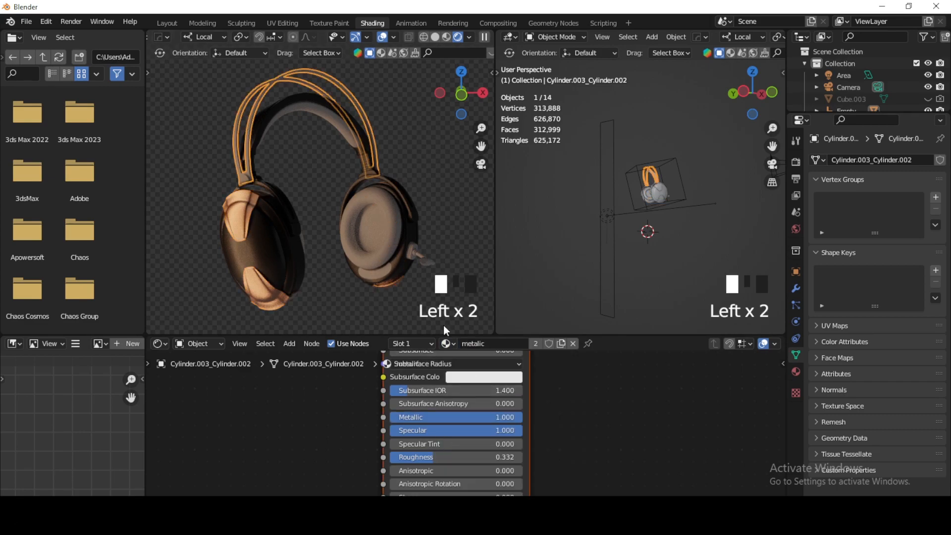
Step: Assign the existing Material.002 to the microphone on the ear cup
left_click(332, 171)
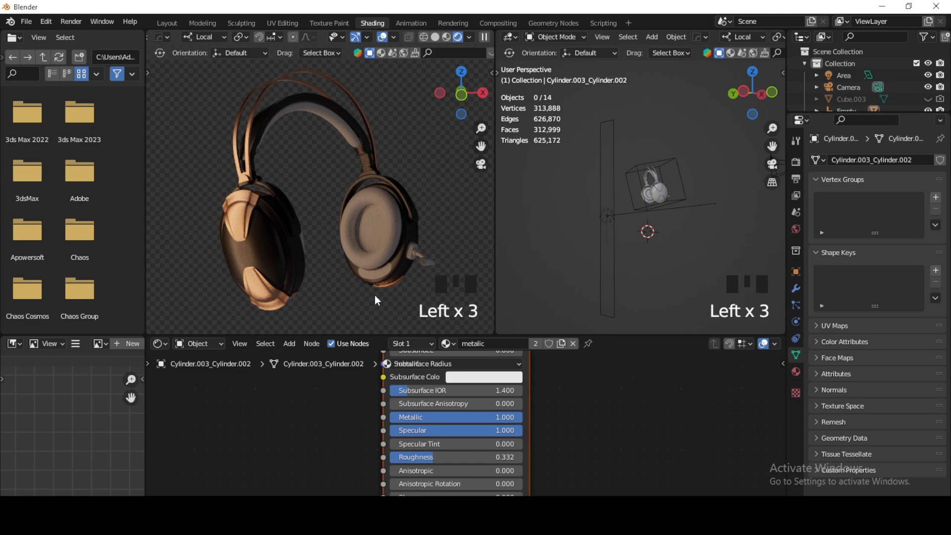
left_click(414, 248)
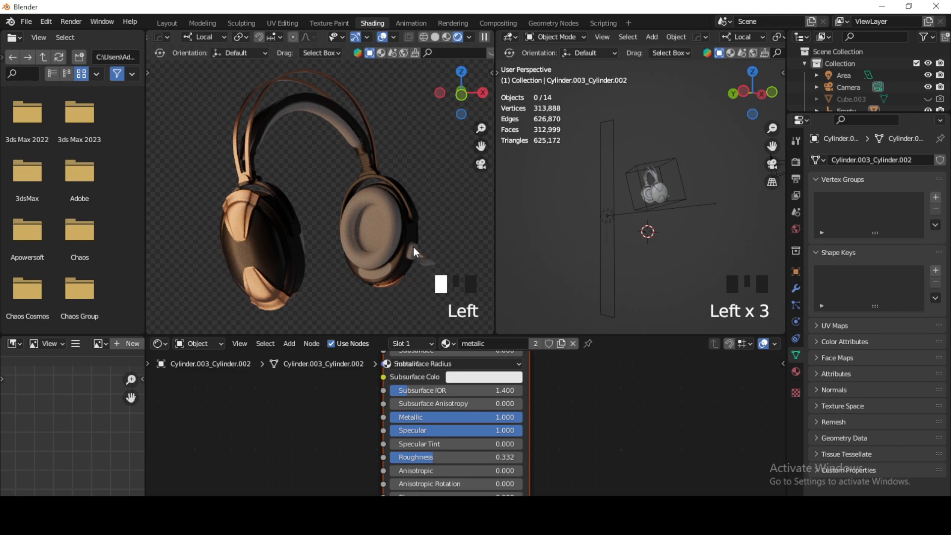
left_click(454, 342)
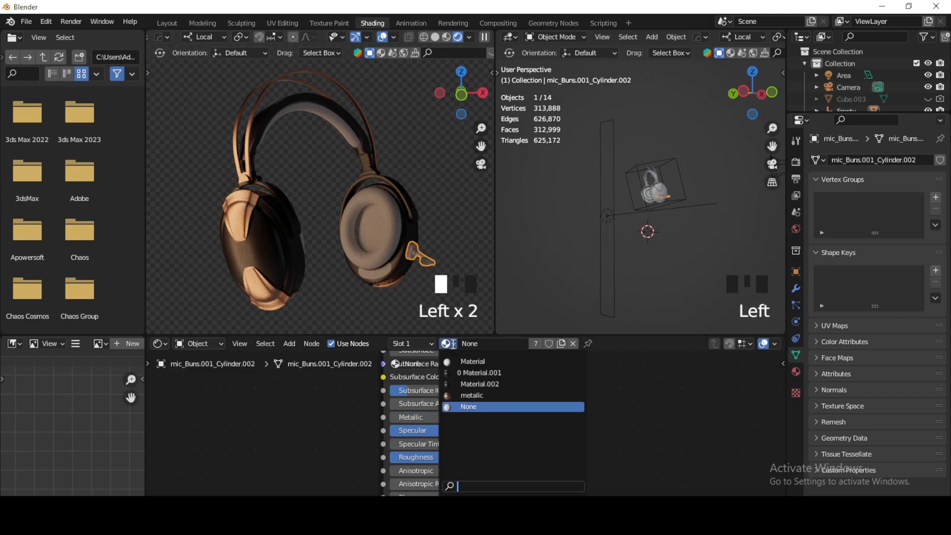
left_click(479, 384)
left_click(476, 248)
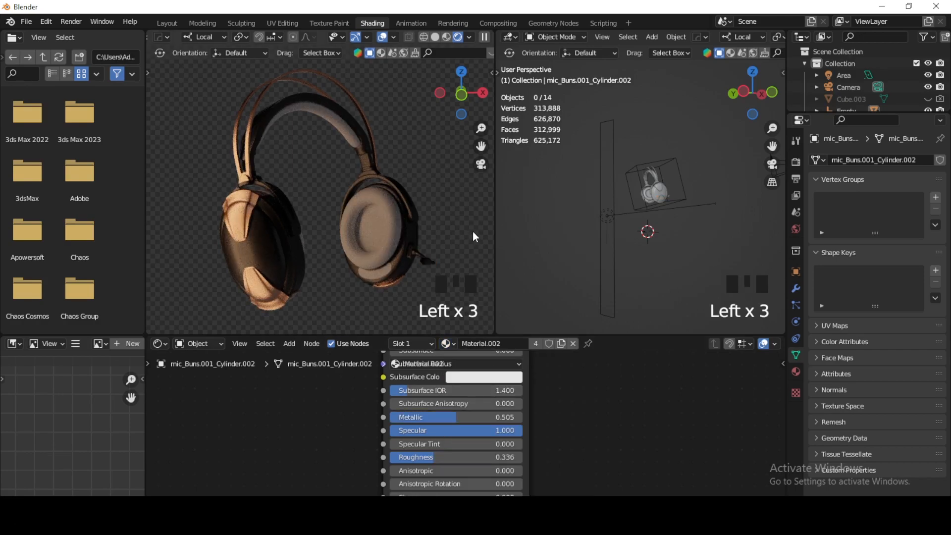
Step: Add an Image Texture node to the headband cushion's material and connect its Color output to the Principled BSDF's Base Color
left_click(341, 125)
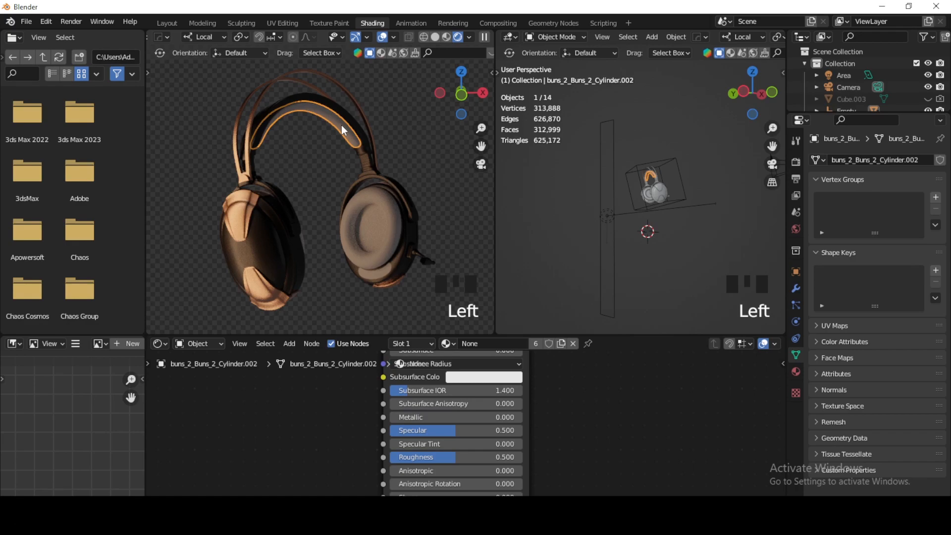
scroll(334, 121, "up", 4)
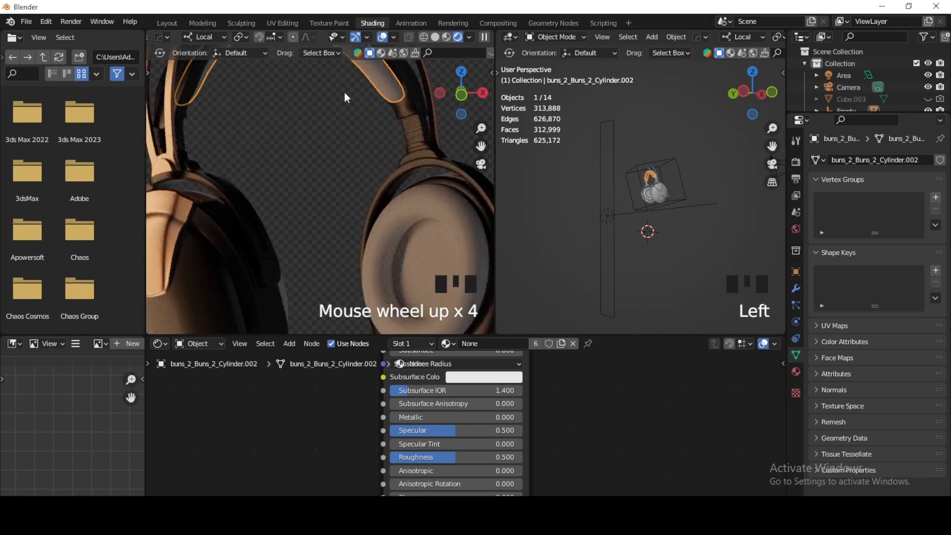
middle_click_drag(345, 97, 388, 233, "shift")
scroll(361, 195, "up", 2)
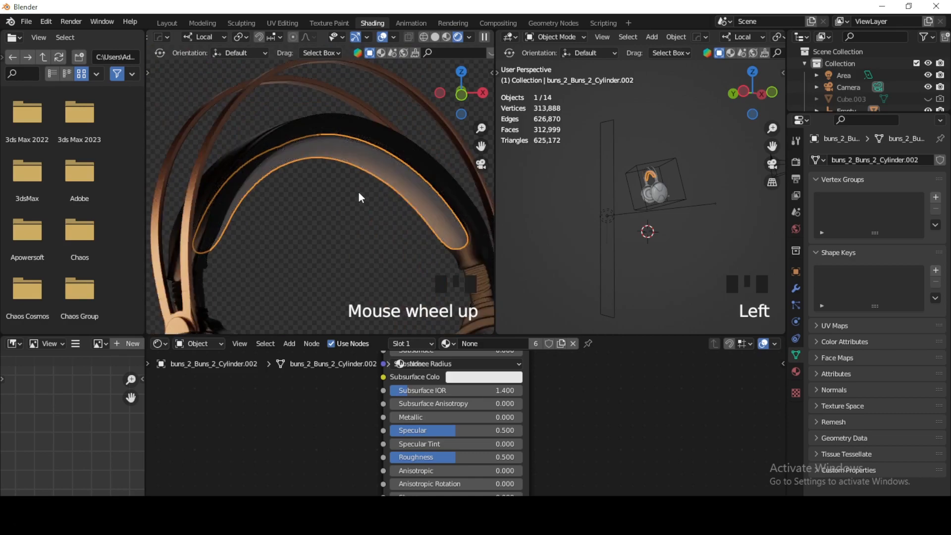
scroll(359, 193, "down", 2)
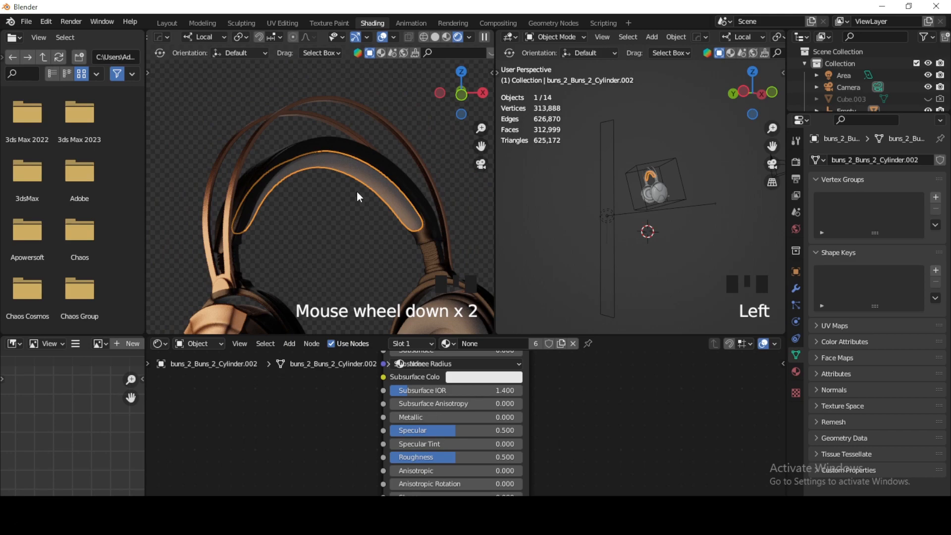
scroll(557, 416, "down", 5)
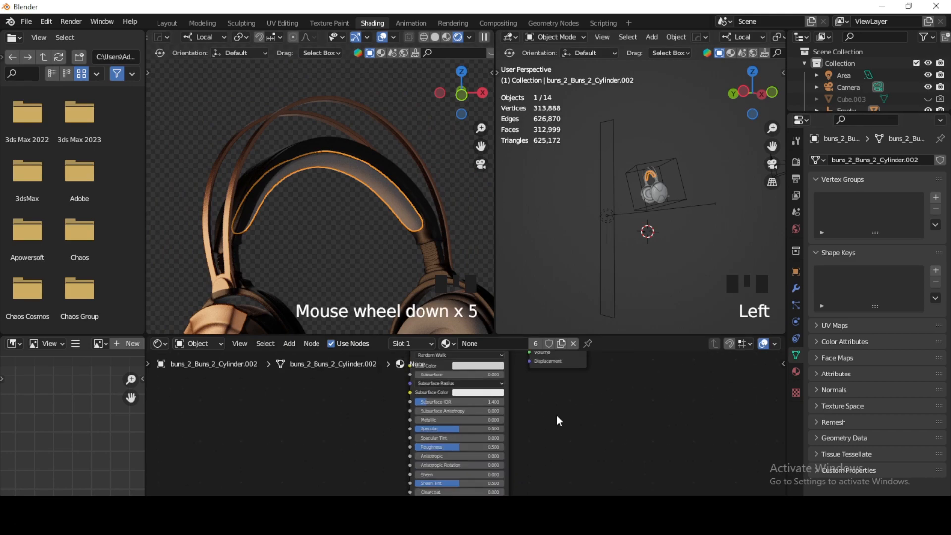
middle_click_drag(556, 415, 573, 456)
left_click(343, 426)
key("shift+a")
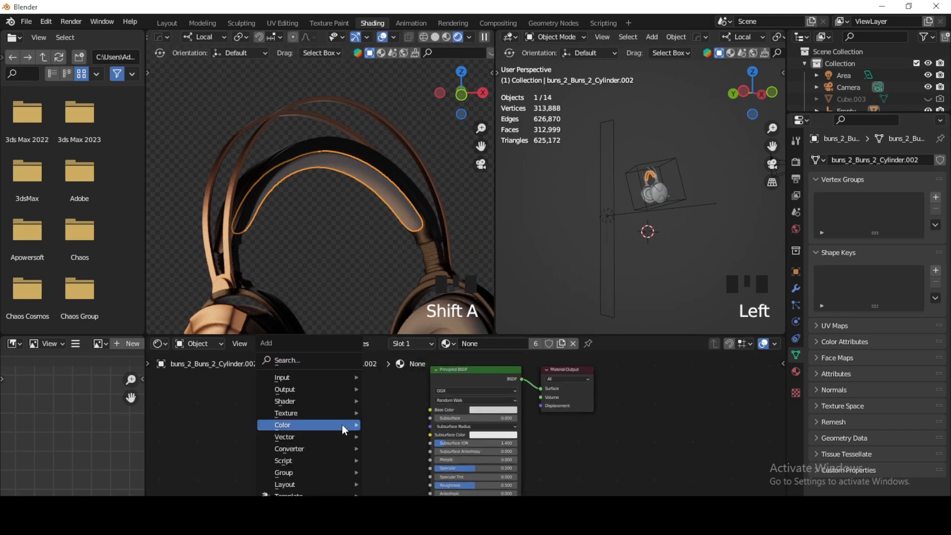
left_click(309, 361)
type("imagr")
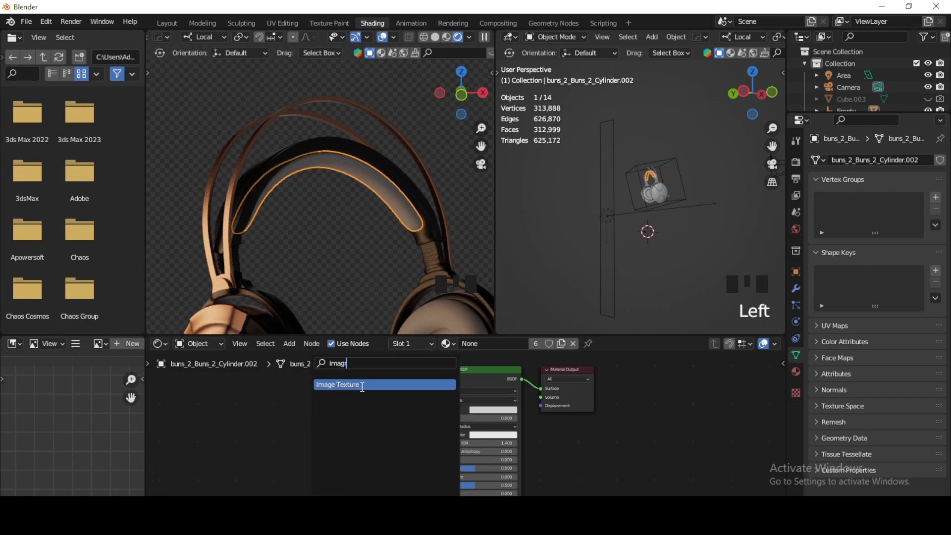
left_click(362, 387)
left_click(346, 431)
left_click_drag(397, 409, 431, 410)
Step: Load the gold leather background image from the D:\zzzzz folder into the Image Texture node
left_click(372, 431)
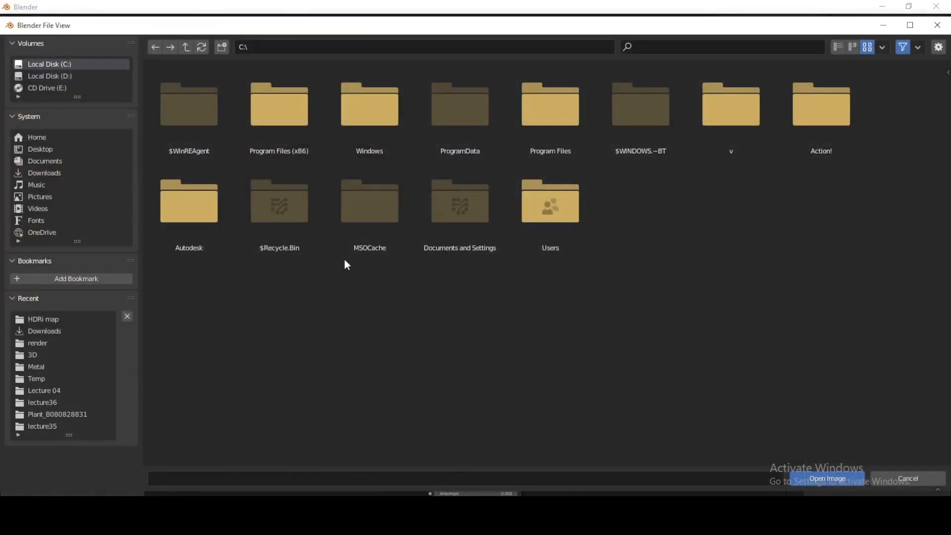
left_click(62, 77)
double_click(190, 112)
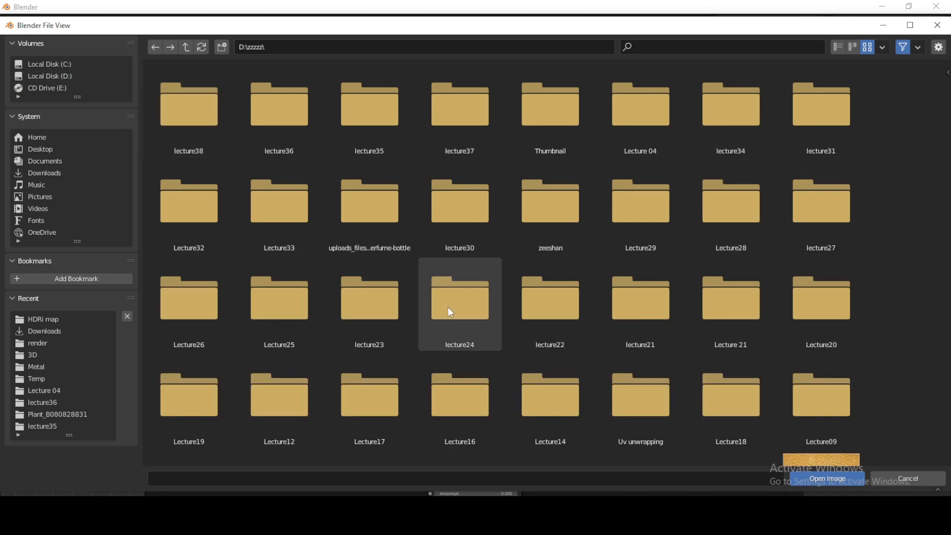
scroll(448, 308, "down", 6)
left_click(813, 368)
left_click(835, 479)
scroll(445, 169, "down", 4)
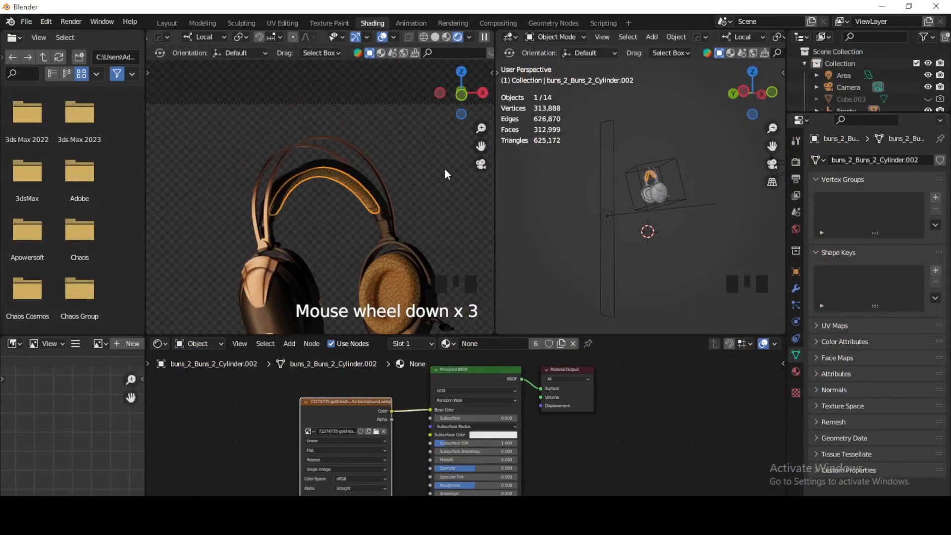
Step: Set the texture mapping scale of the gold leather Image Texture node to 5 on X, Y and Z
scroll(376, 276, "up", 4)
middle_click_drag(414, 246, 373, 192, "shift")
left_click(436, 183)
left_click(686, 407)
key("n")
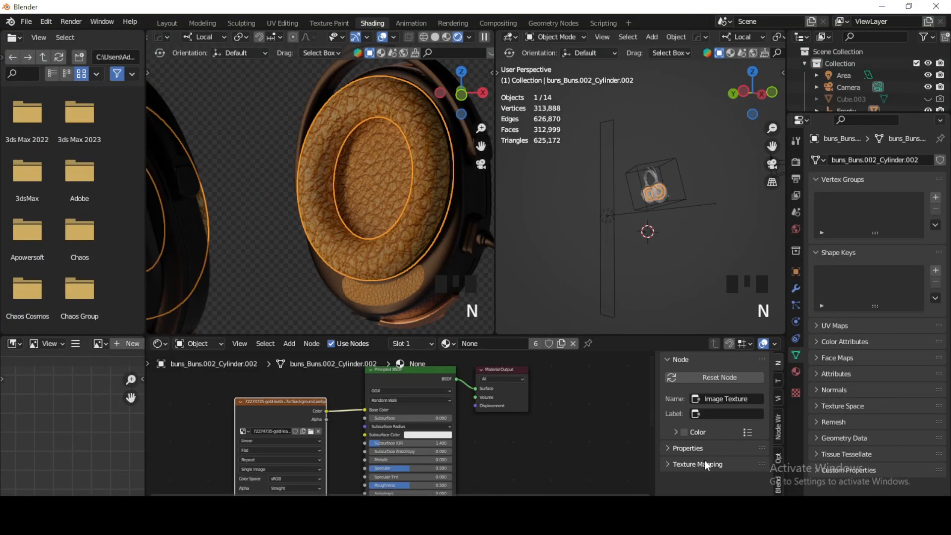
scroll(693, 455, "down", 9)
left_click(735, 463)
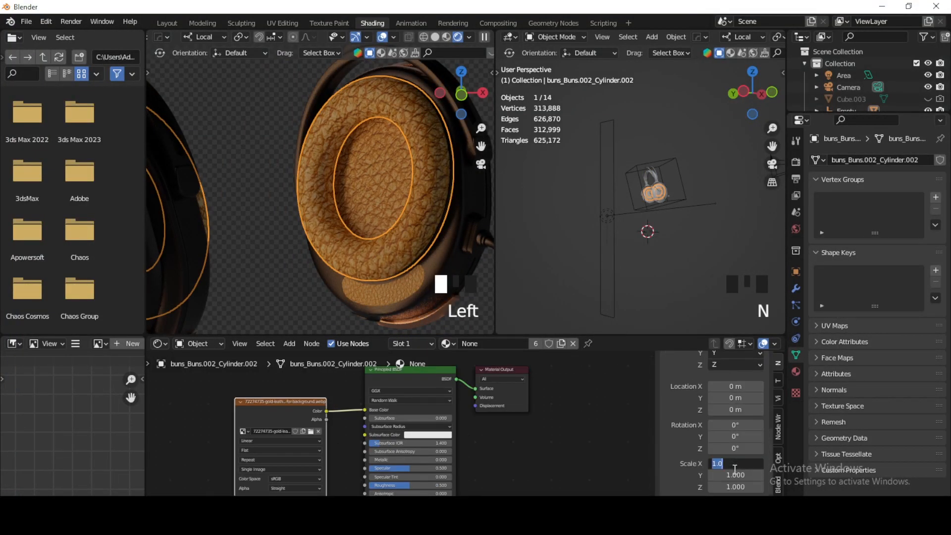
type("5")
left_click(735, 475)
type("5")
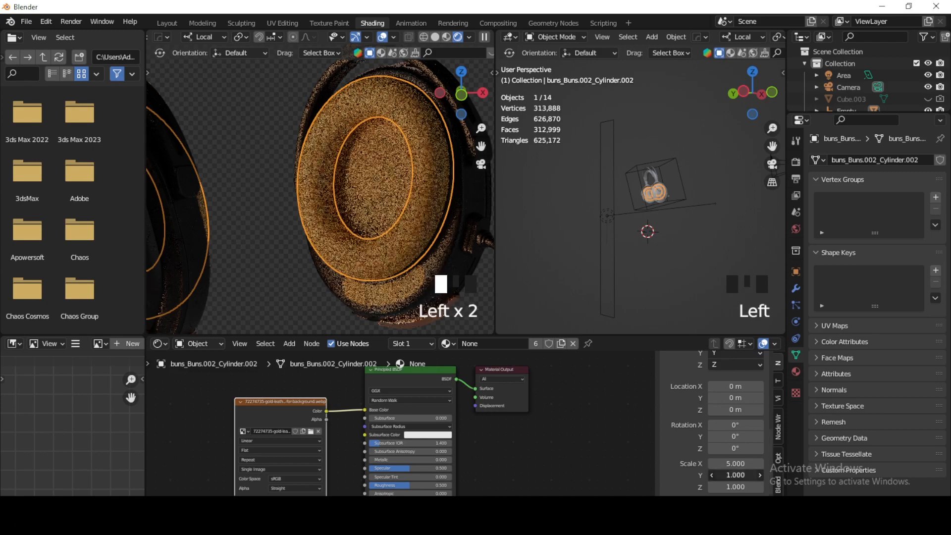
left_click(734, 487)
type("5")
left_click(699, 479)
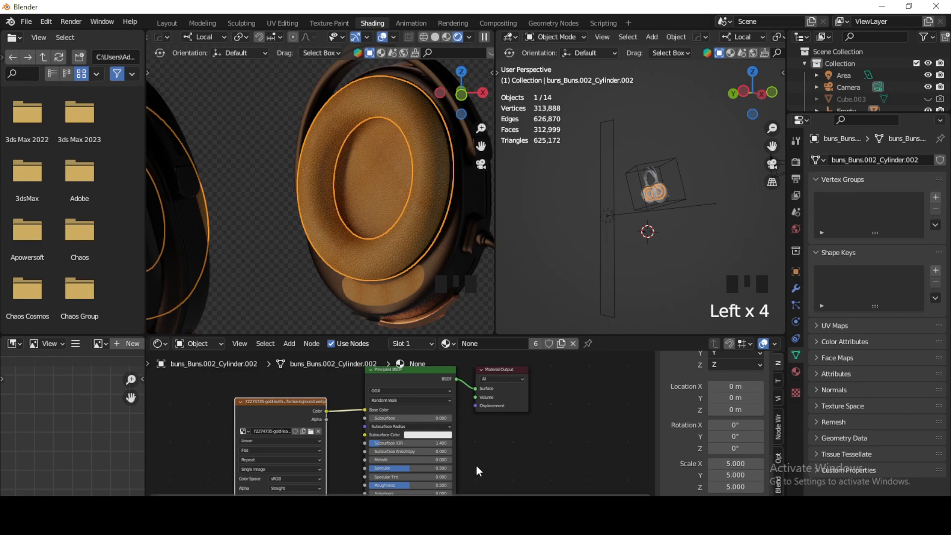
Step: Lower the leather material's Principled BSDF roughness to 0.359
middle_click_drag(457, 472, 484, 414)
scroll(438, 432, "up", 6)
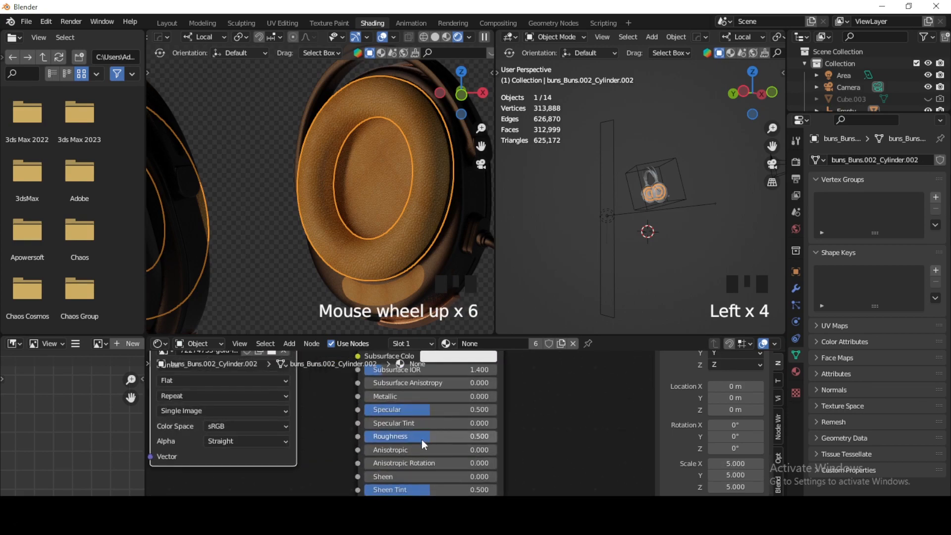
left_click_drag(427, 439, 408, 439)
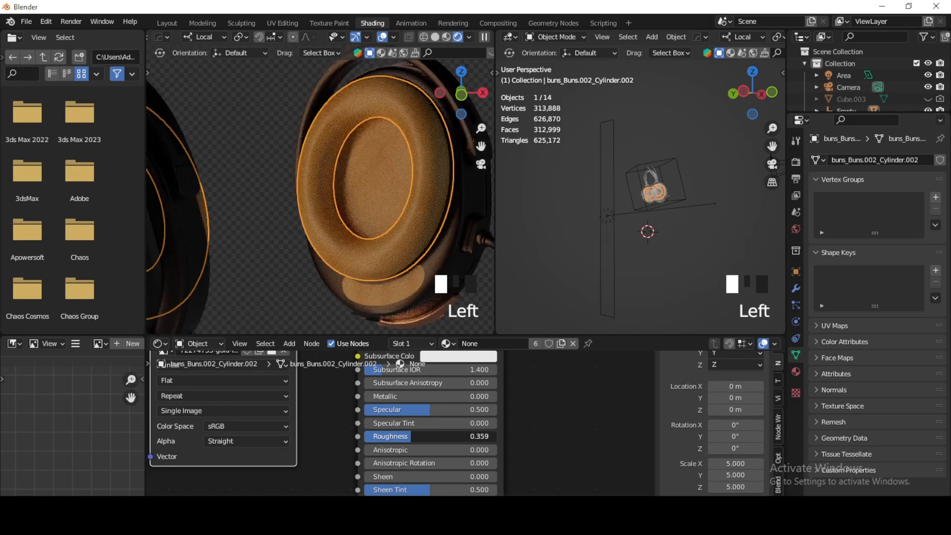
left_click_drag(408, 439, 416, 436)
scroll(262, 258, "down", 3)
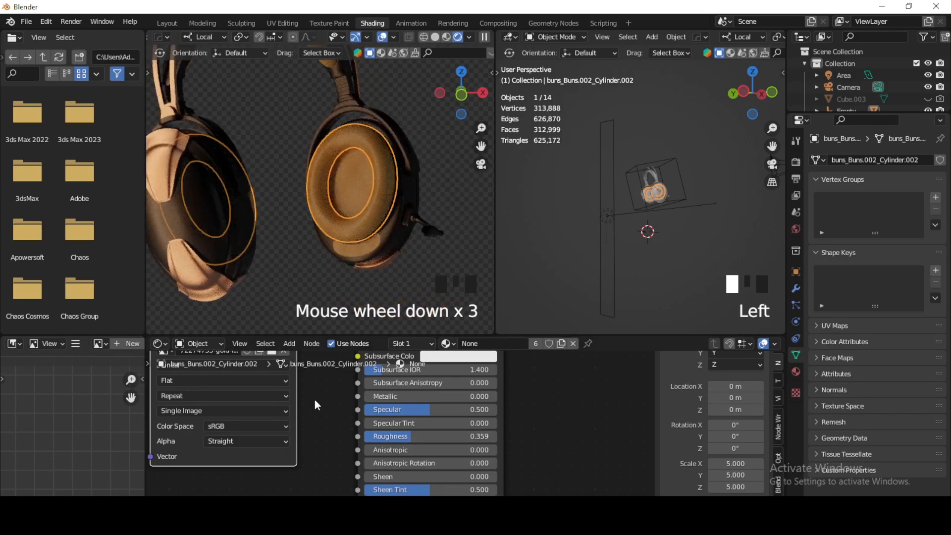
Step: Duplicate the gold leather Image Texture node and place the copy below the original
scroll(327, 409, "down", 14)
left_click(342, 386)
left_click_drag(341, 386, 254, 464)
key("ctrl+c")
key("ctrl+v")
middle_click_drag(255, 464, 378, 416)
scroll(331, 414, "up", 7)
Step: Add a Bump node between the duplicated Image Texture node and the Principled BSDF
left_click(356, 426)
key("shift+a")
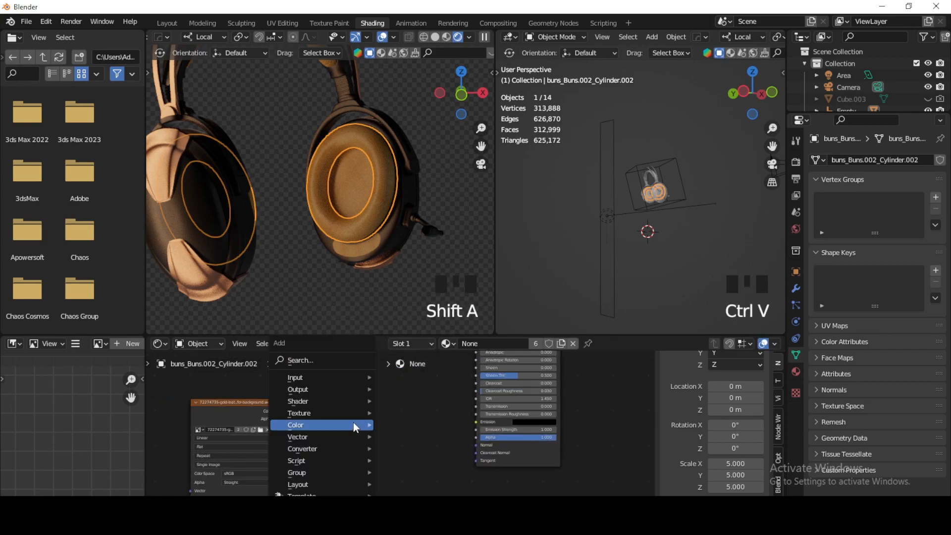
left_click(316, 359)
type("bum")
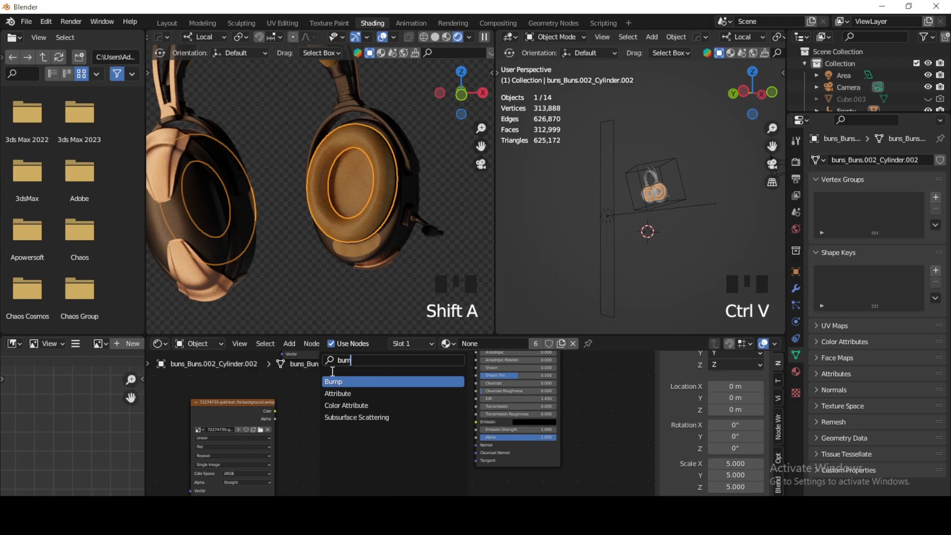
left_click(356, 381)
left_click(377, 424)
Step: Shift the duplicated texture node aside and add a Hue/Saturation node between it and the Bump node
left_click_drag(257, 401, 221, 403)
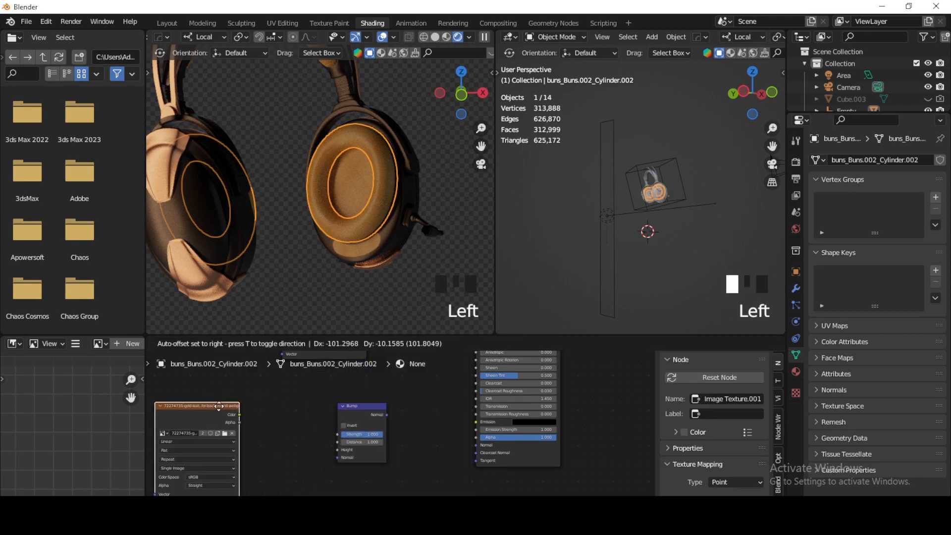
left_click(291, 428)
key("shift+a")
left_click(233, 360)
type("hue")
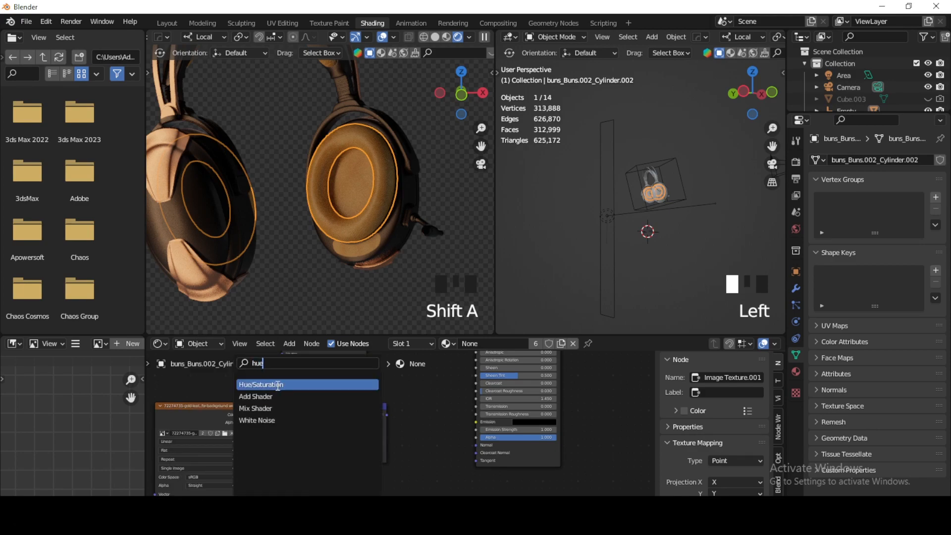
left_click(278, 385)
left_click(305, 434)
Step: Link the duplicated texture through Hue/Saturation and Bump Height into the Principled BSDF's Normal, with saturation 0 and Invert off
left_click_drag(238, 414, 249, 425)
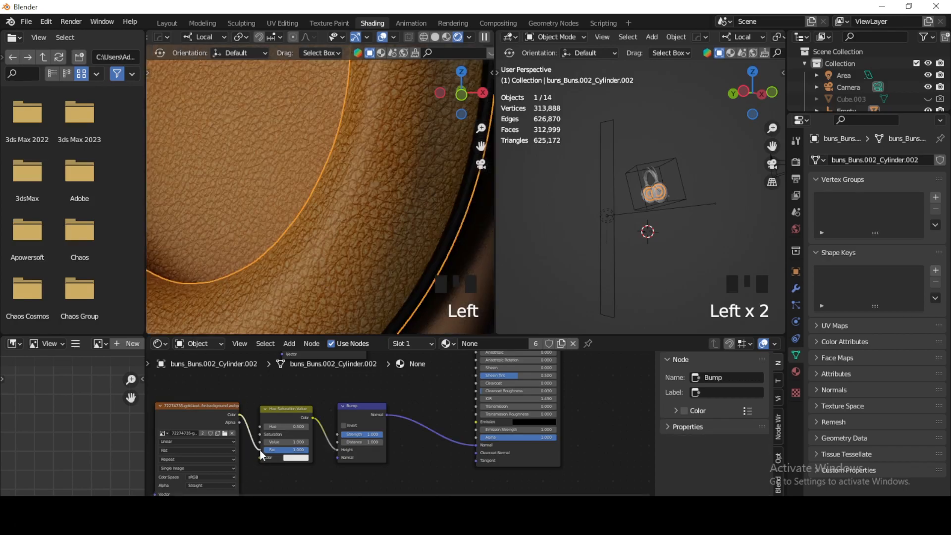
left_click_drag(260, 457, 238, 434)
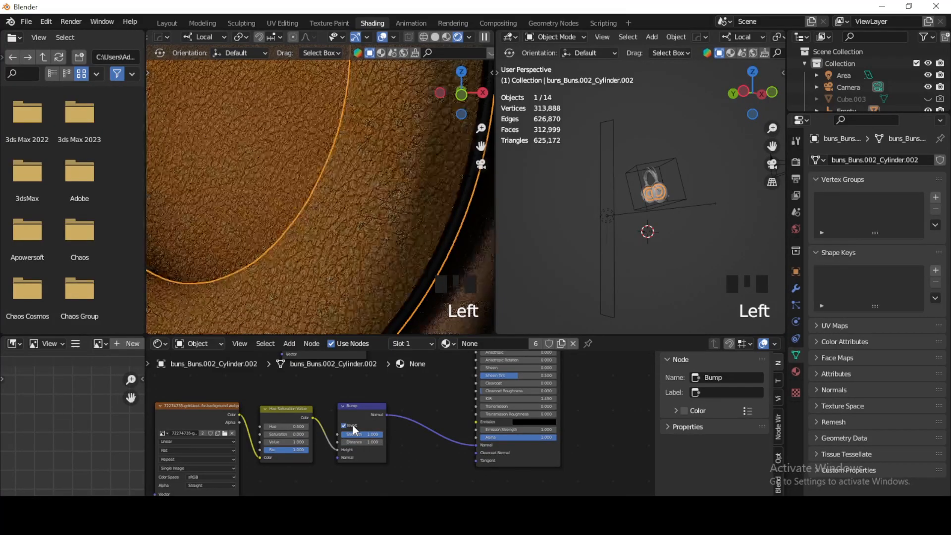
left_click(353, 425)
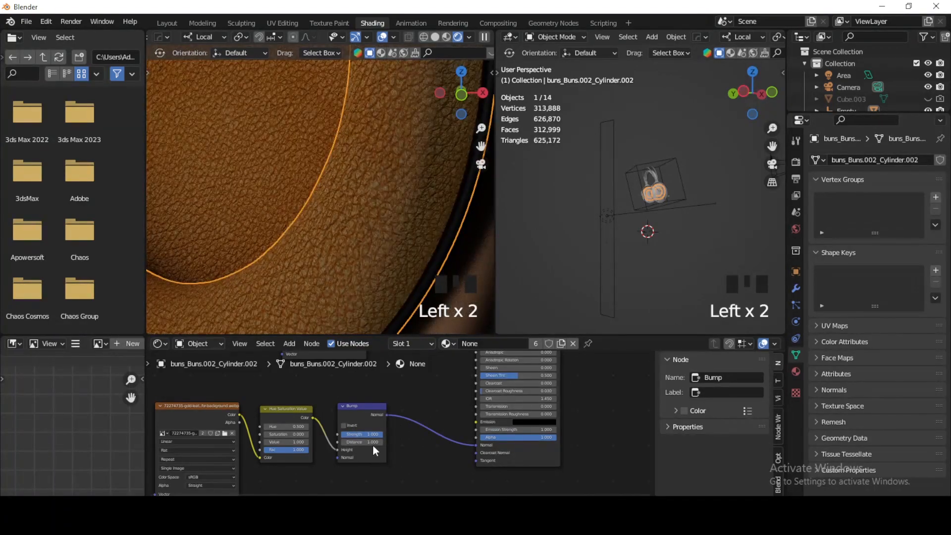
Step: Insert a Normal Map node on the link between the Bump node and the Principled BSDF's Normal input
left_click(426, 438)
key("Delete")
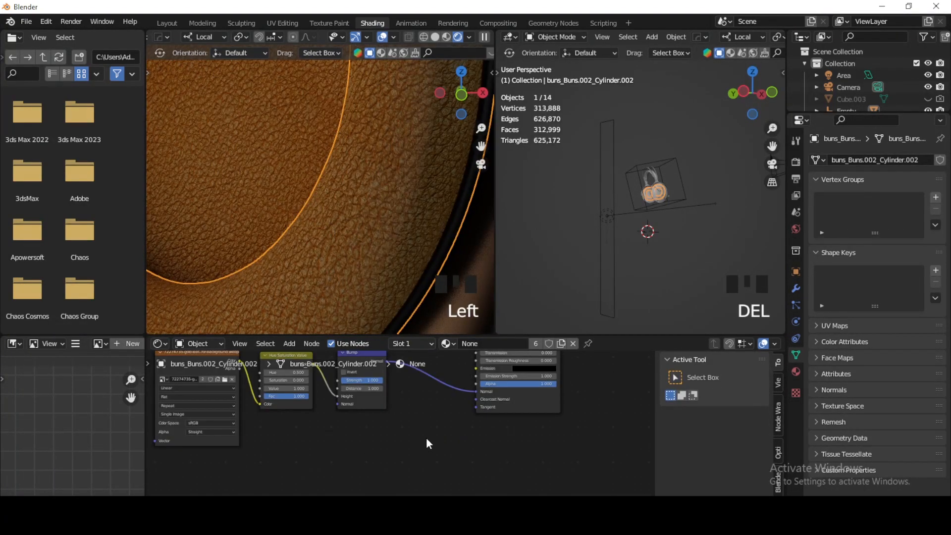
key("shift+a")
type("no")
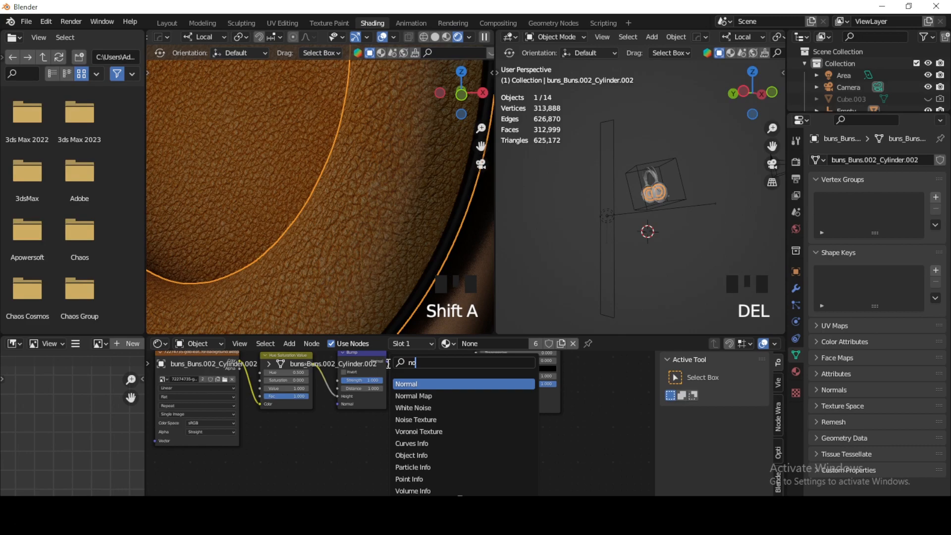
left_click(428, 396)
left_click(447, 420)
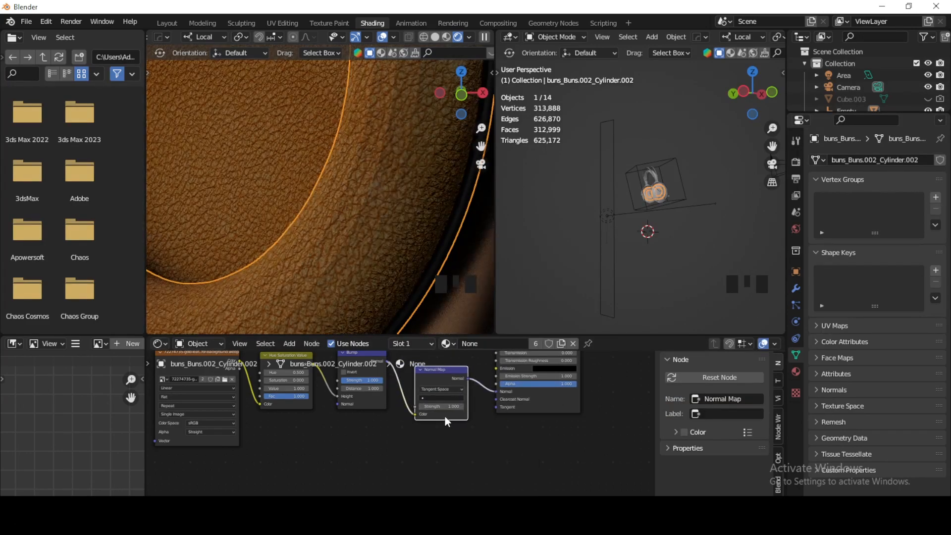
Step: Set the Normal Map strength to 0.3 and the Bump strength to 0.5
scroll(443, 412, "up", 3)
left_click_drag(476, 402, 441, 401)
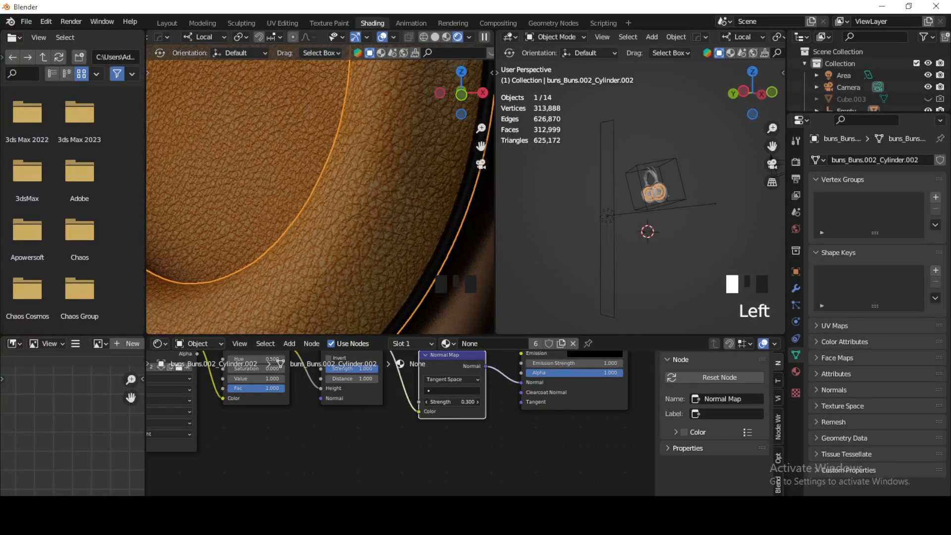
middle_click_drag(382, 422, 398, 454)
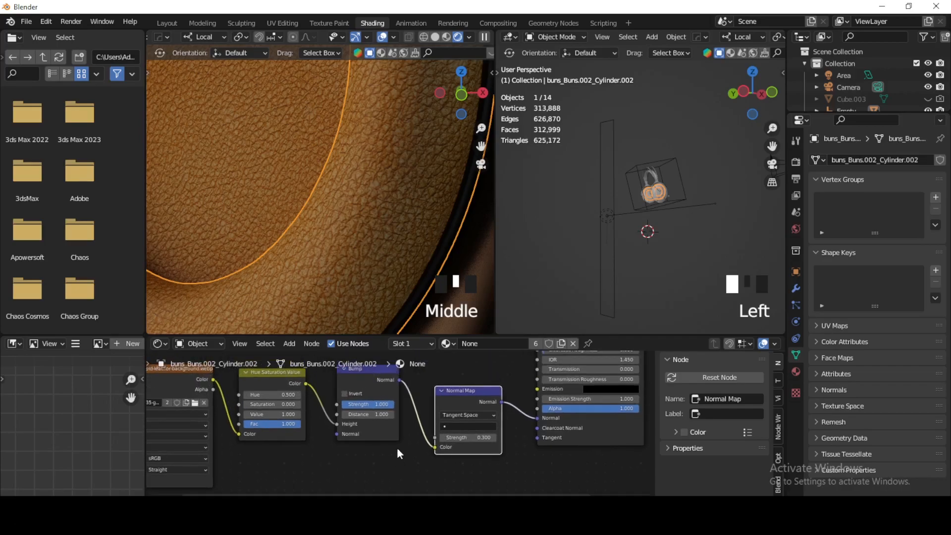
left_click(361, 405)
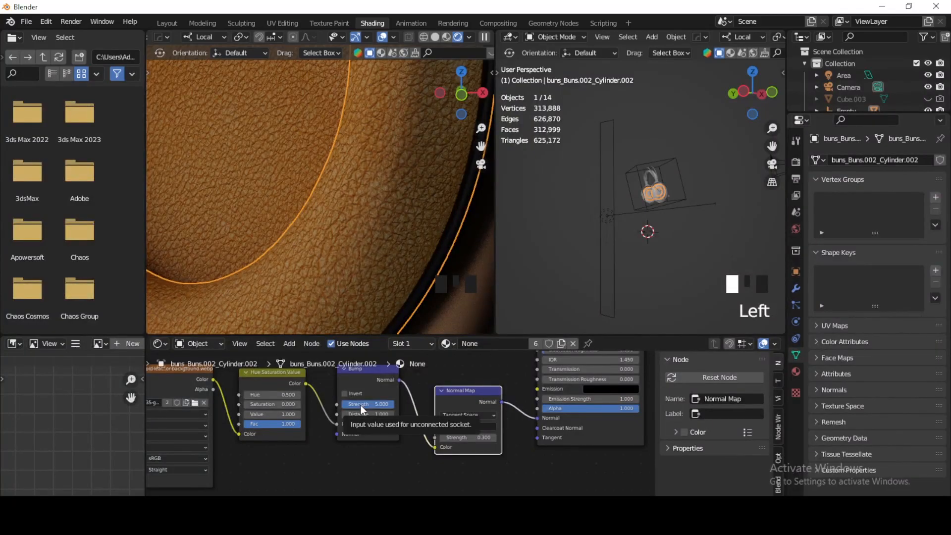
left_click(360, 406)
type(".5")
key("Return")
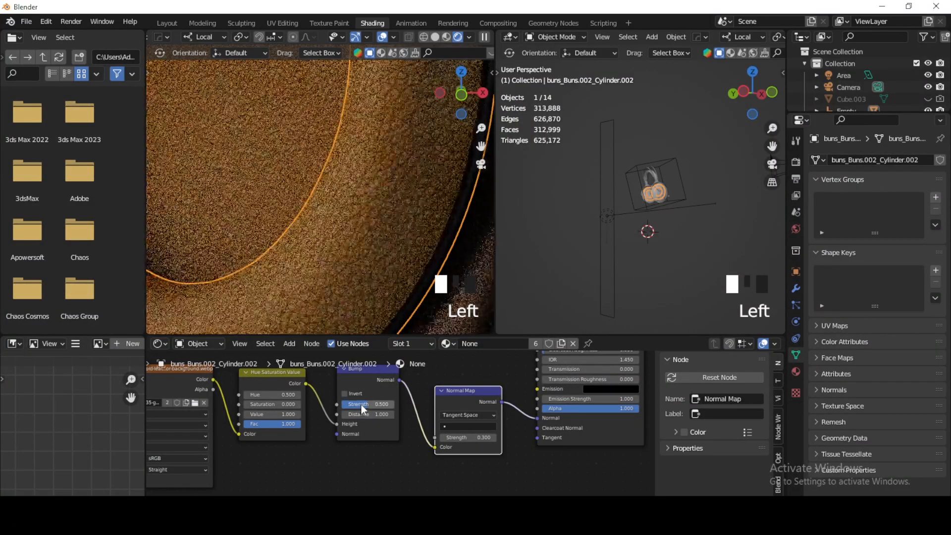
Step: Duplicate the strip area light in top view and place the copy on the opposite side of the headphones
scroll(372, 262, "down", 6)
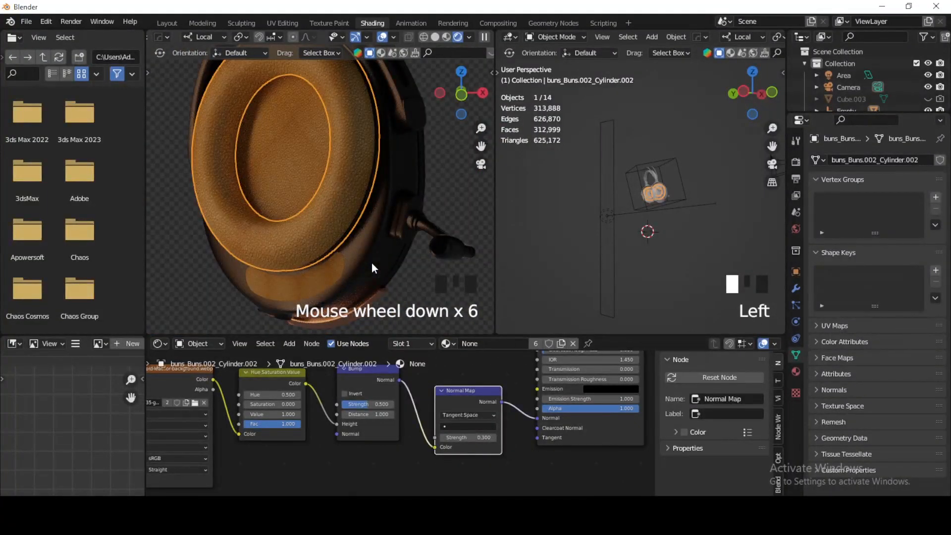
scroll(372, 265, "down", 3)
middle_click_drag(328, 212, 346, 221, "shift")
scroll(362, 238, "down", 4)
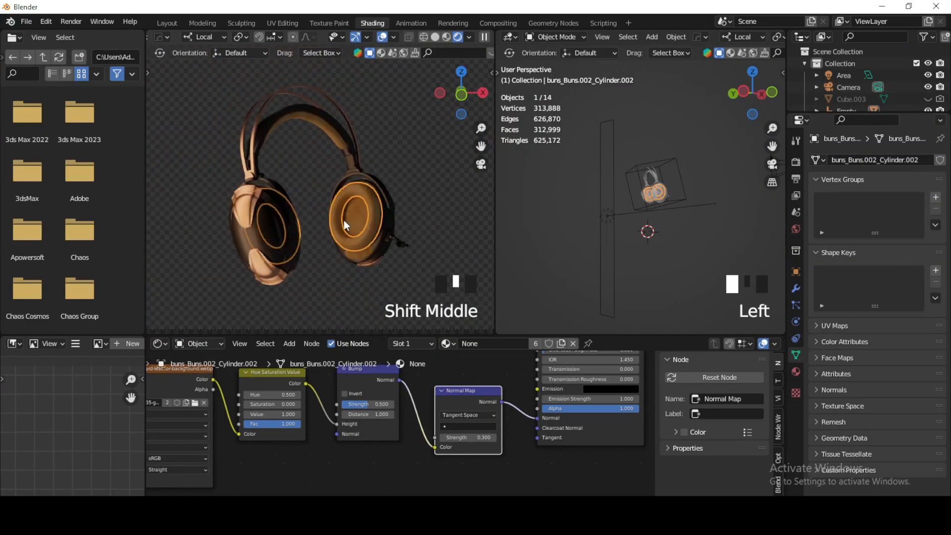
scroll(344, 220, "up", 1)
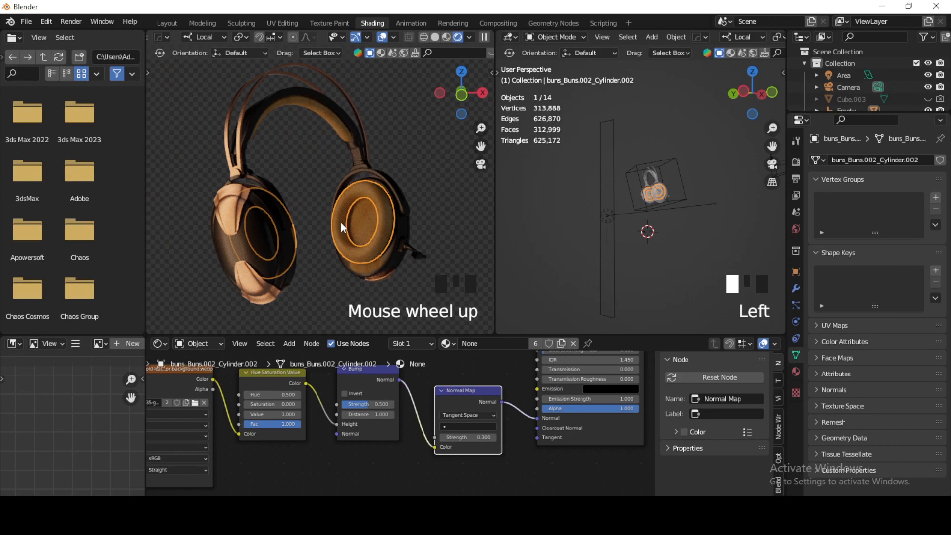
middle_click_drag(576, 238, 659, 191)
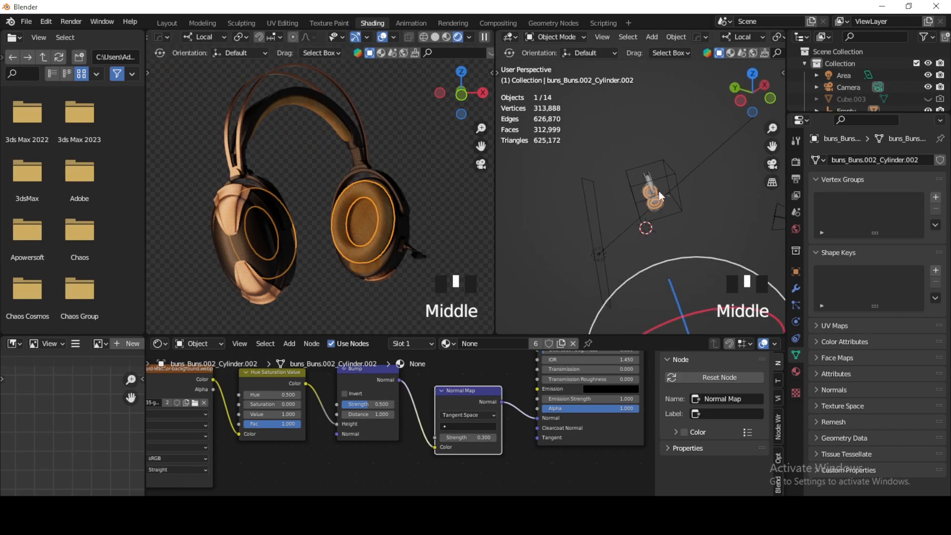
left_click(745, 76)
left_click(570, 200)
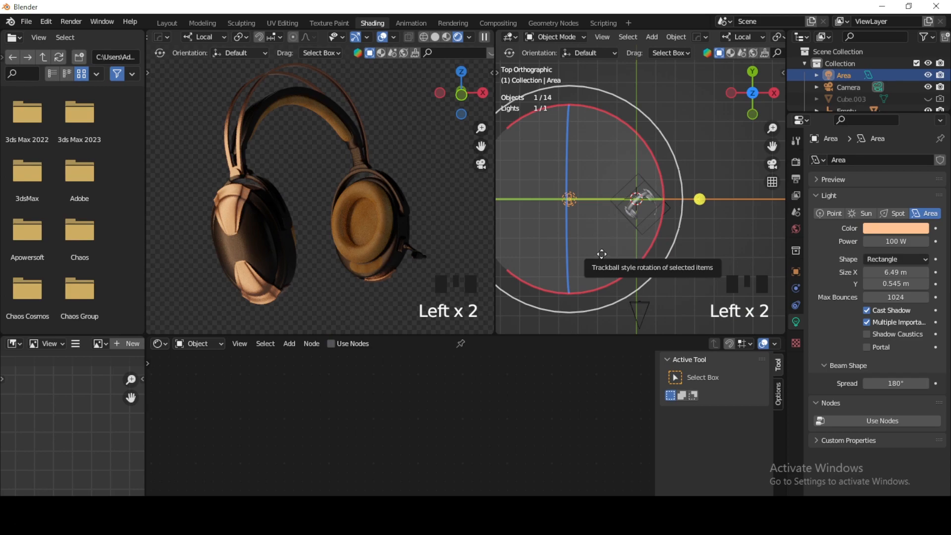
key("shift+d")
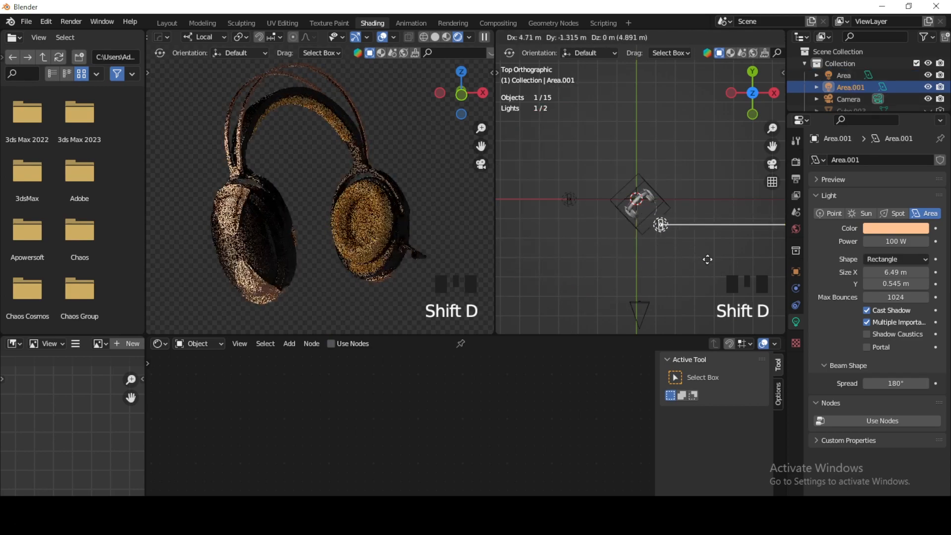
left_click(705, 282)
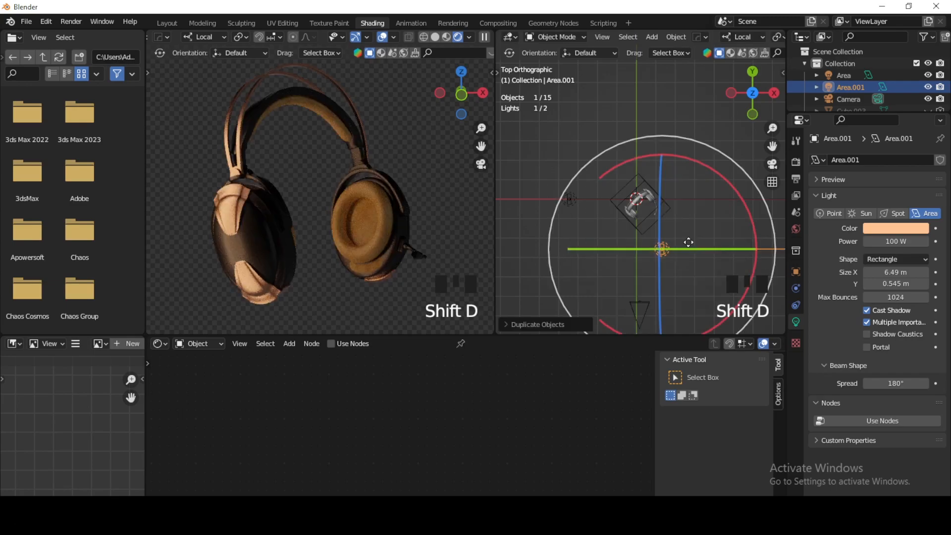
Step: Rotate the duplicated area light toward the headphones and reposition it slightly
left_click_drag(689, 246, 550, 57)
key("g")
left_click(680, 202)
Step: Give the duplicated area light a blue color (H 0.626, S 0.952, V 1.000) and set its power to 200 W
left_click(907, 230)
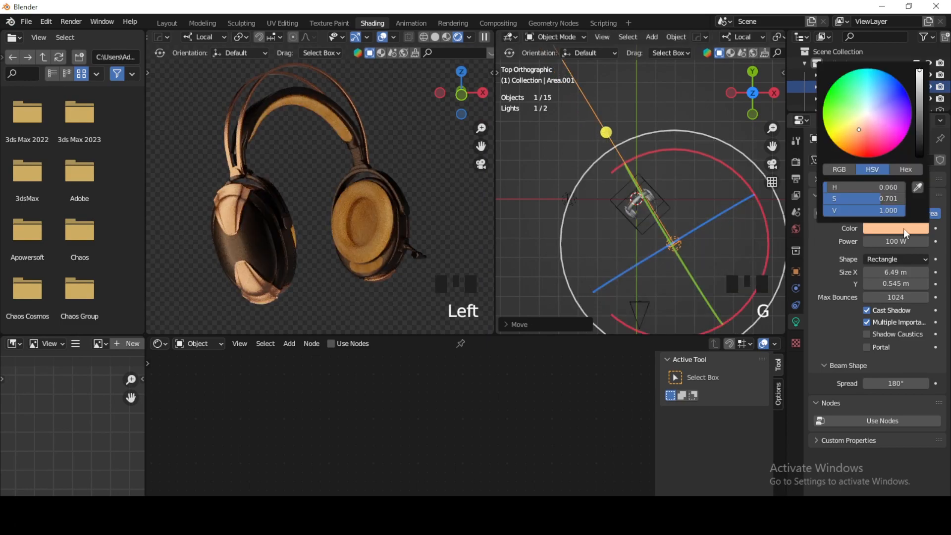
left_click_drag(881, 95, 886, 85)
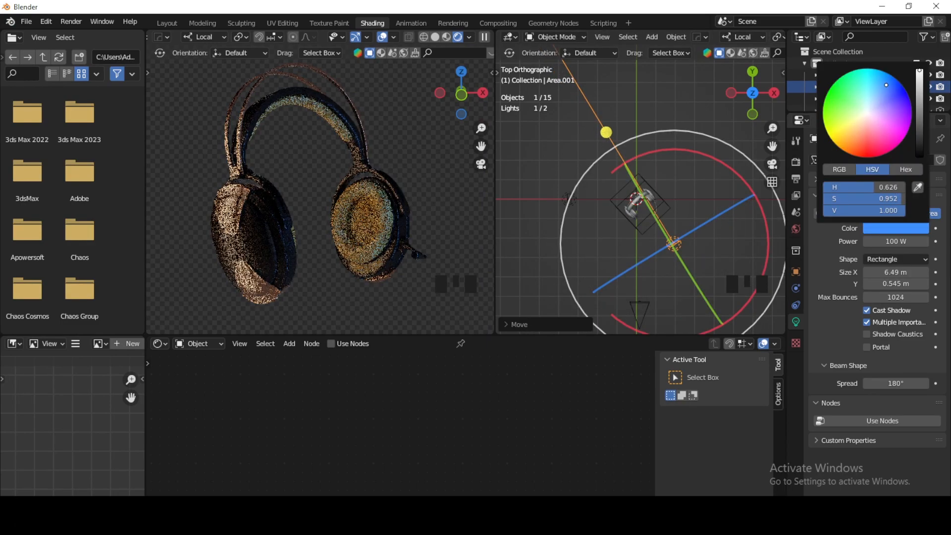
left_click(883, 242)
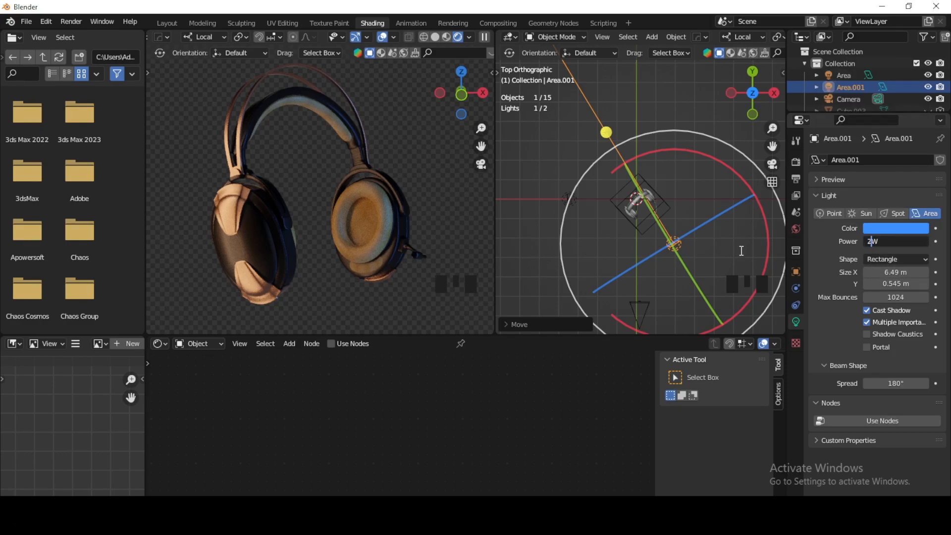
type("200")
key("Return")
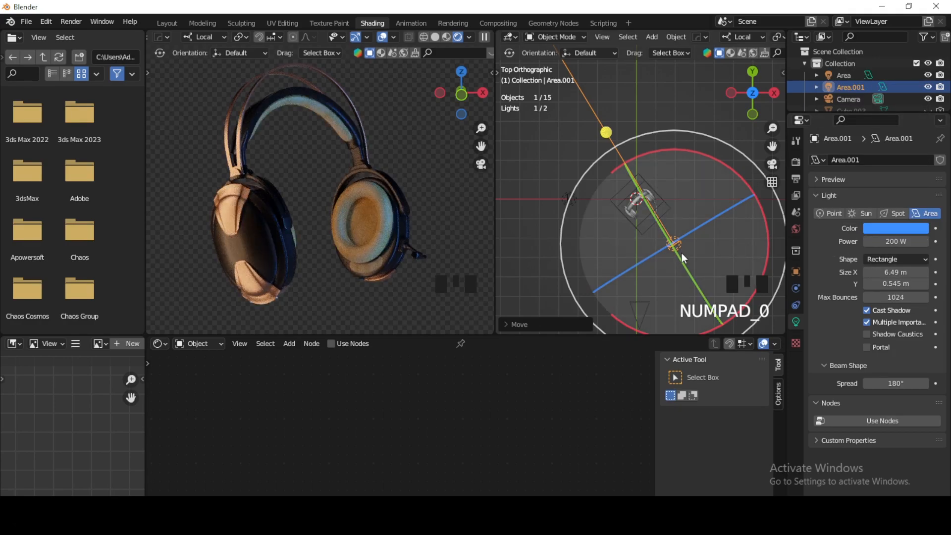
Step: Hide the original warm area light and switch to the Layout workspace
left_click(928, 75)
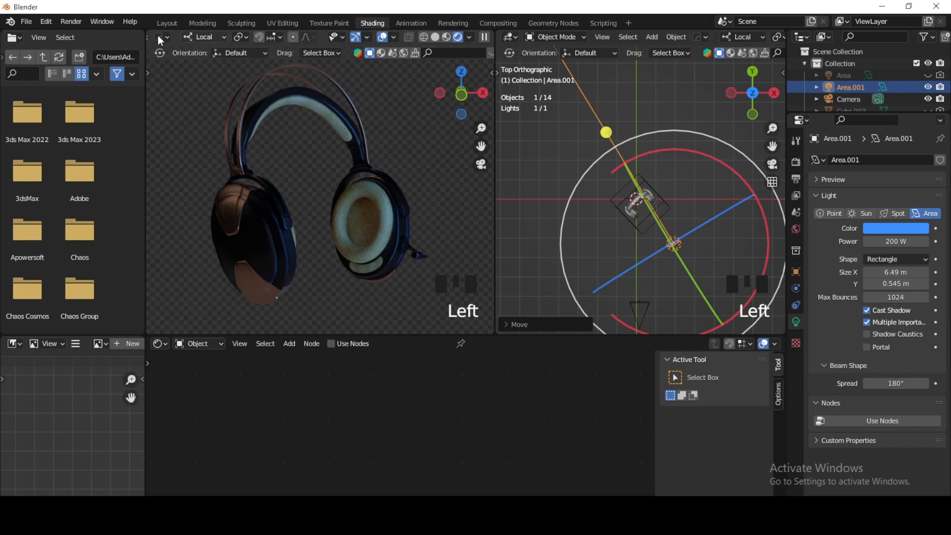
left_click(168, 22)
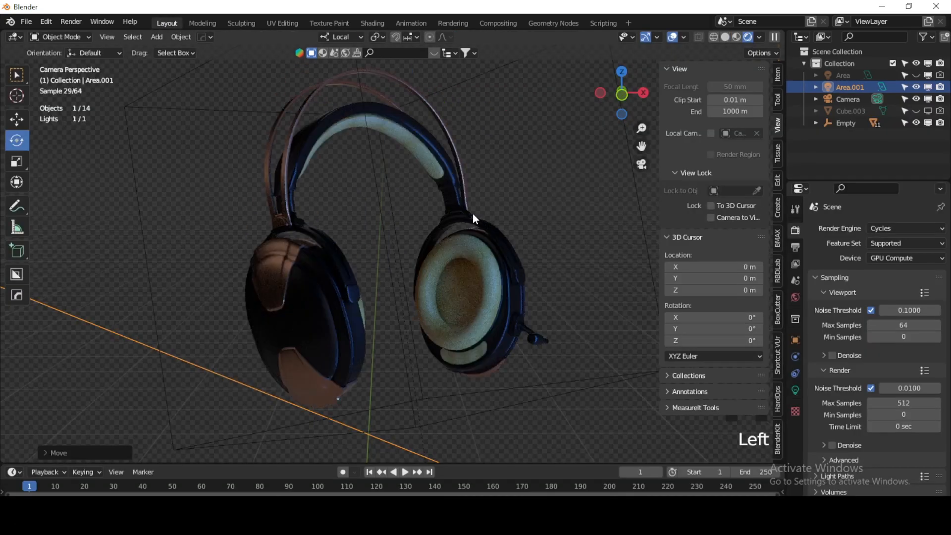
left_click(922, 87)
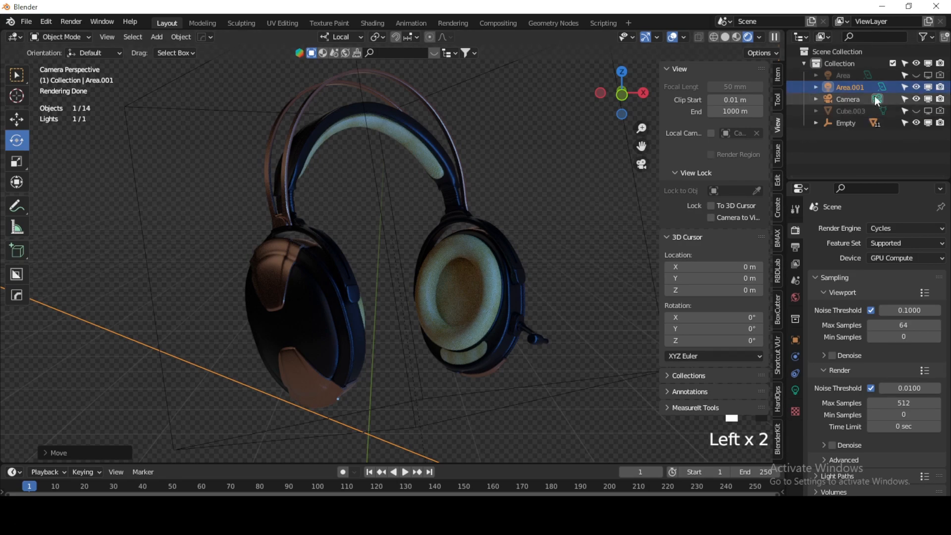
Step: Change the visible blue area light's color to a lighter blue (H 0.593, S 0.708, V 1.000)
left_click(857, 87)
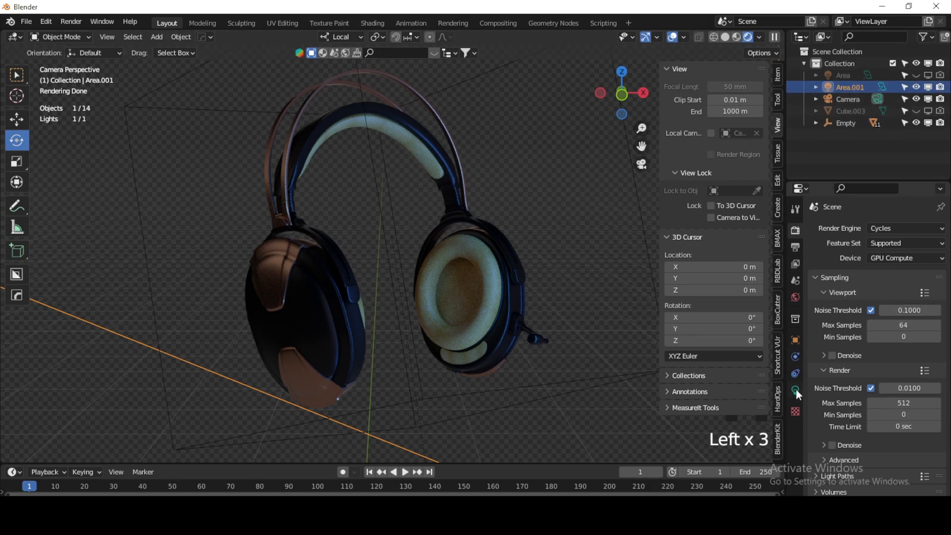
left_click(795, 390)
left_click(891, 296)
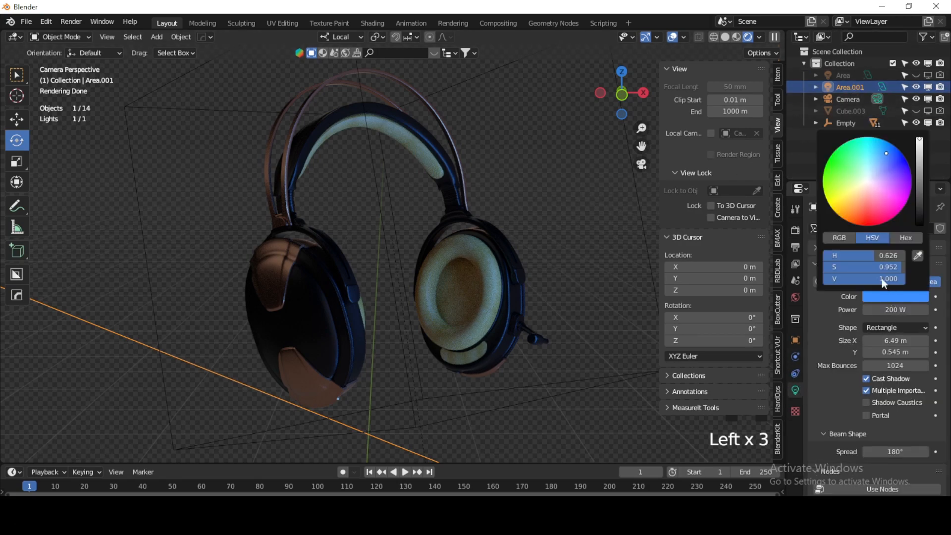
left_click(881, 159)
left_click(876, 165)
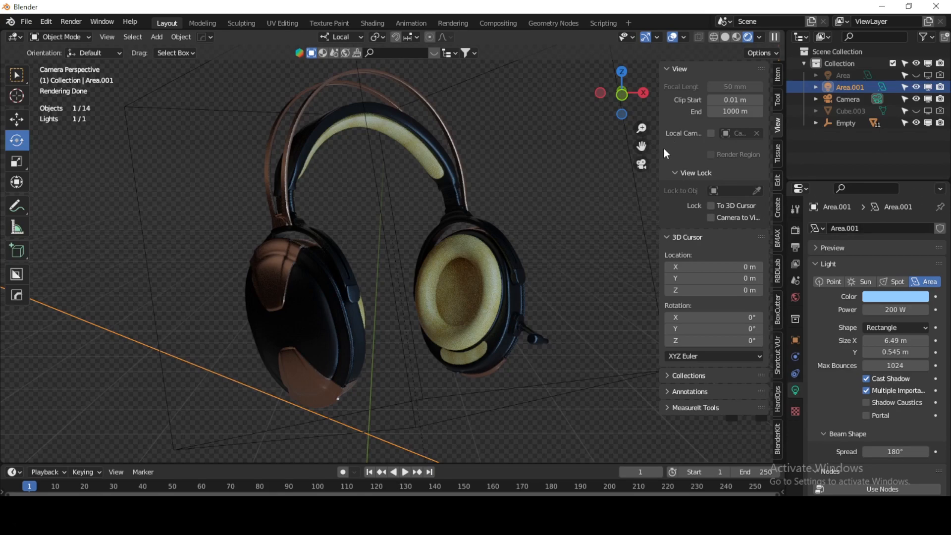
Step: Paste a copy of the blue strip area light in place
scroll(379, 271, "down", 4)
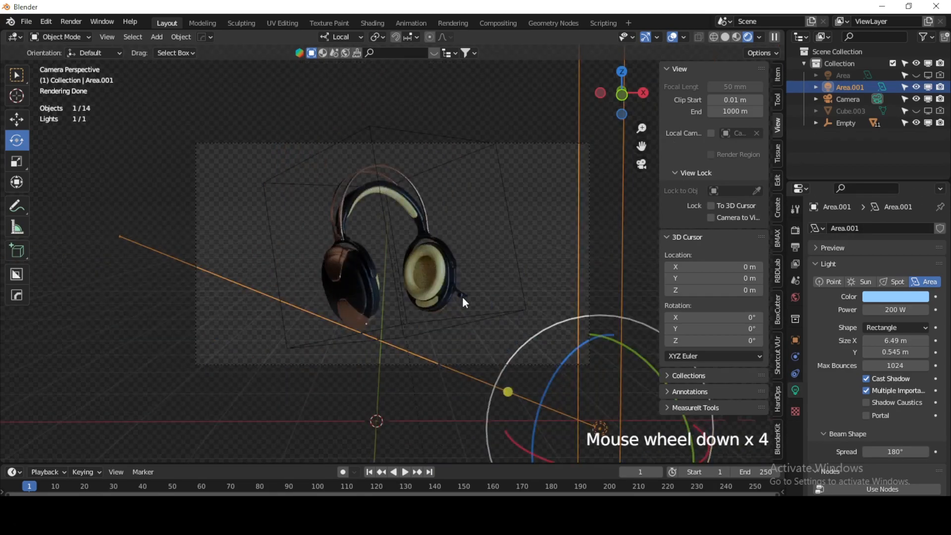
scroll(465, 301, "down", 4)
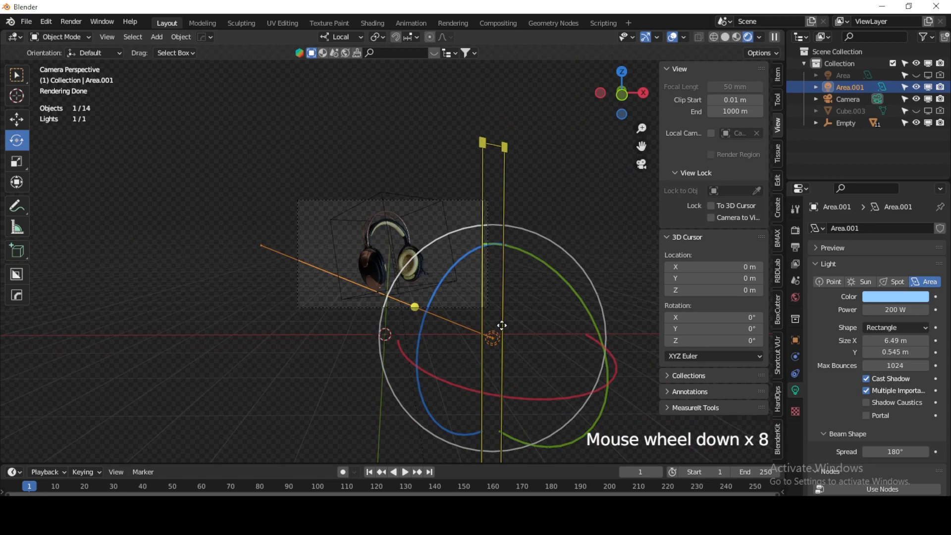
key("ctrl+v")
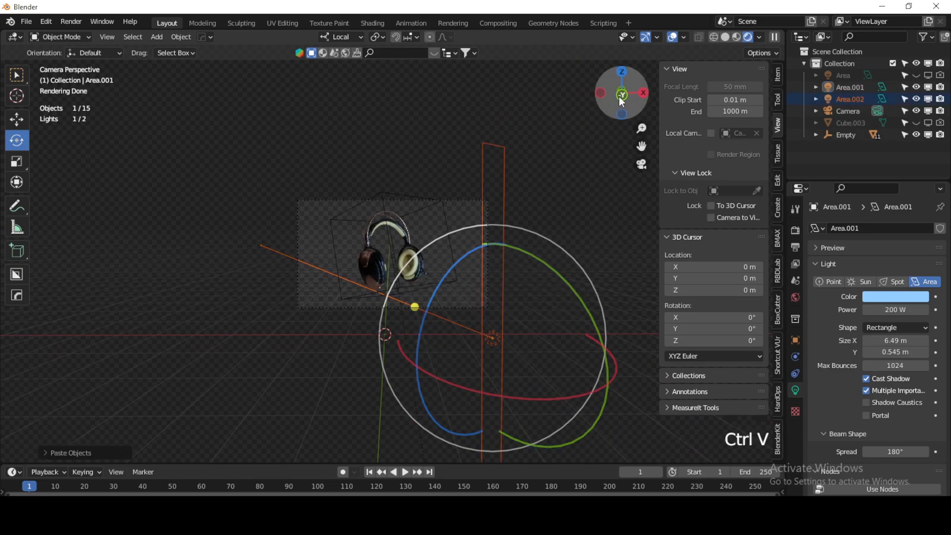
Step: In top view, reset the active area light Area.001 to 0° rotation on X, Y and Z
left_click(623, 72)
scroll(424, 283, "down", 15)
middle_click_drag(424, 279, 433, 212, "shift")
scroll(448, 246, "up", 3)
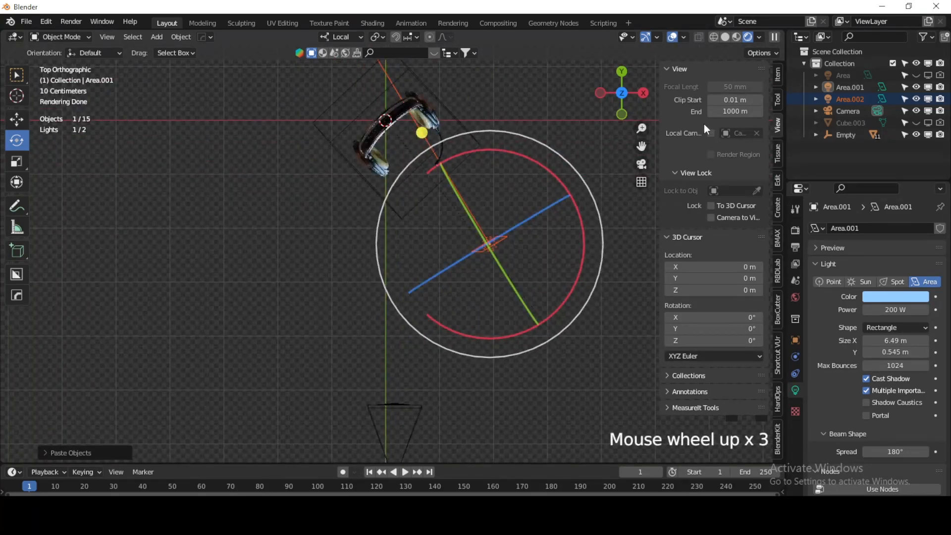
left_click(777, 75)
left_click(724, 147)
type("0")
double_click(724, 158)
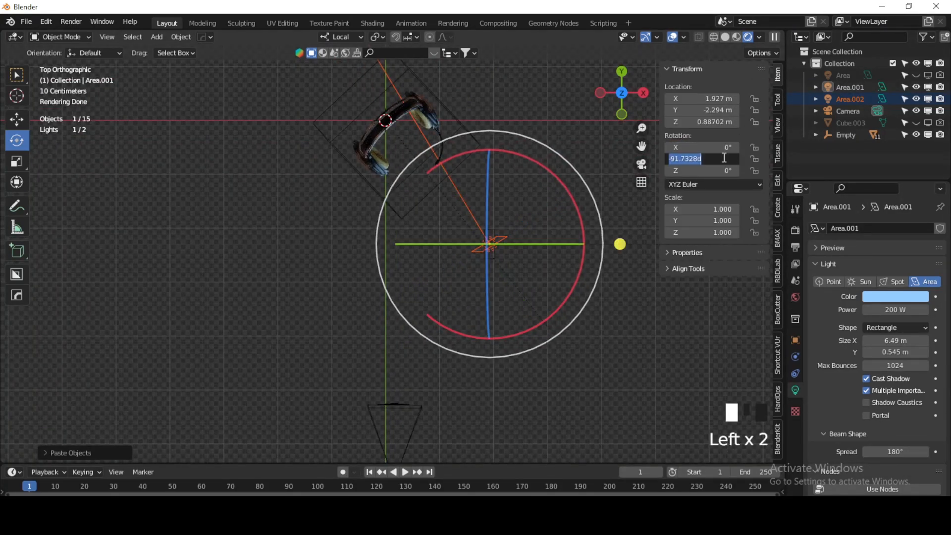
type("0")
key("Return")
left_click(724, 158)
left_click_drag(724, 158, 608, 151)
key("KP_Enter")
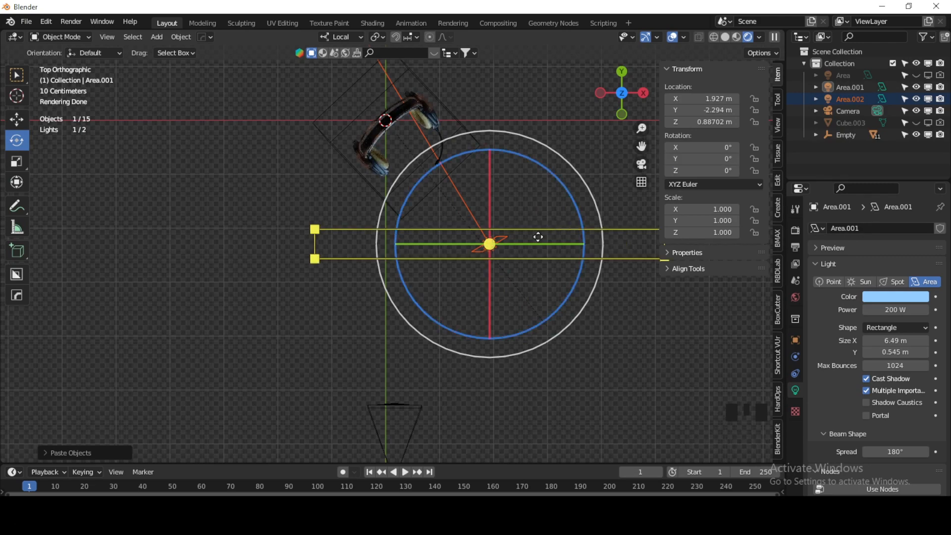
Step: Try to resize the unrotated area light to about 2.3 m by 1.31 m and move it toward the headphones
scroll(424, 251, "down", 2)
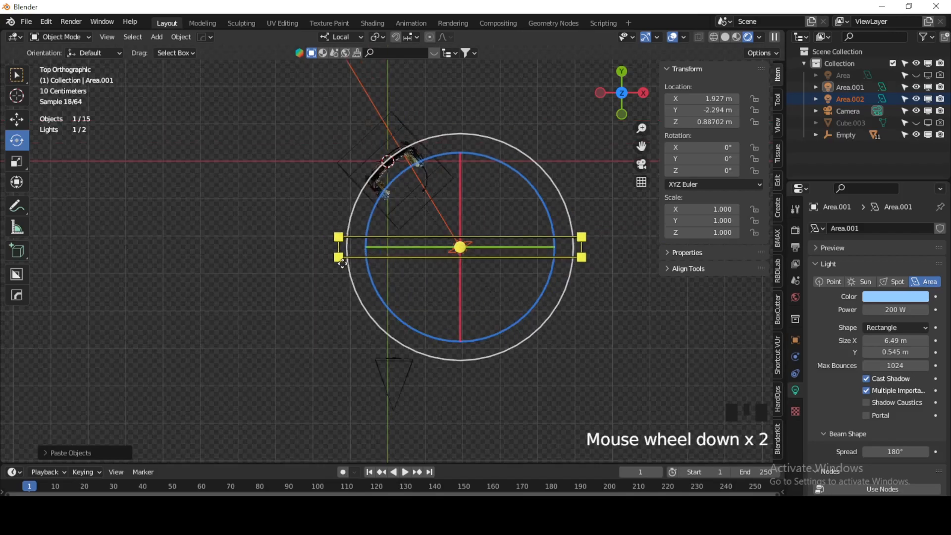
left_click_drag(341, 259, 502, 289)
left_click(17, 119)
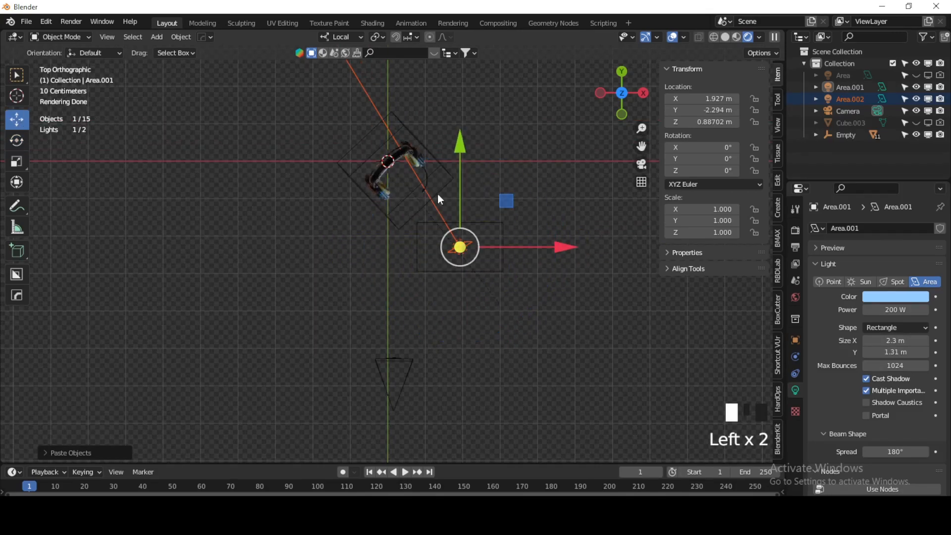
left_click_drag(506, 205, 440, 119)
key("ctrl+z")
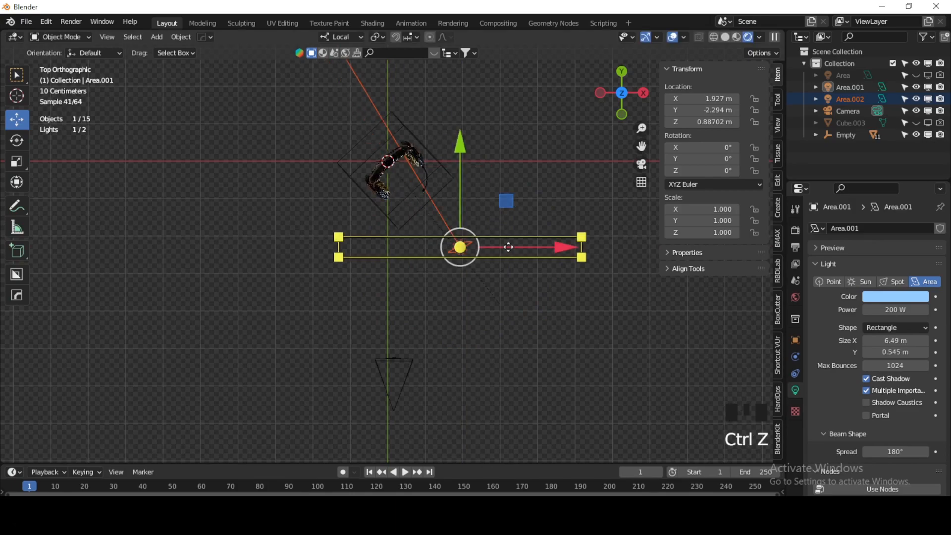
Step: Select only the Area.001 light and resize it to about 2.14 m by 1.31 m
left_click(500, 266)
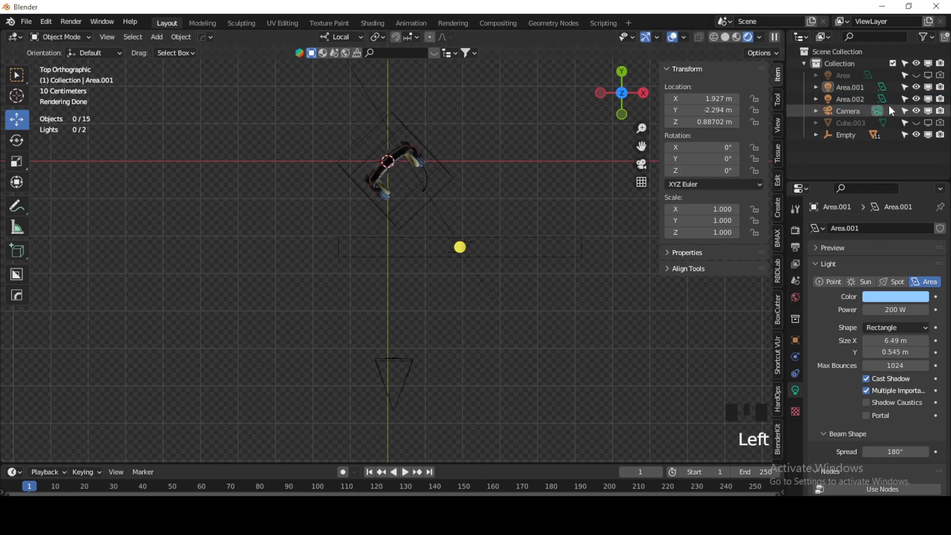
left_click(857, 98)
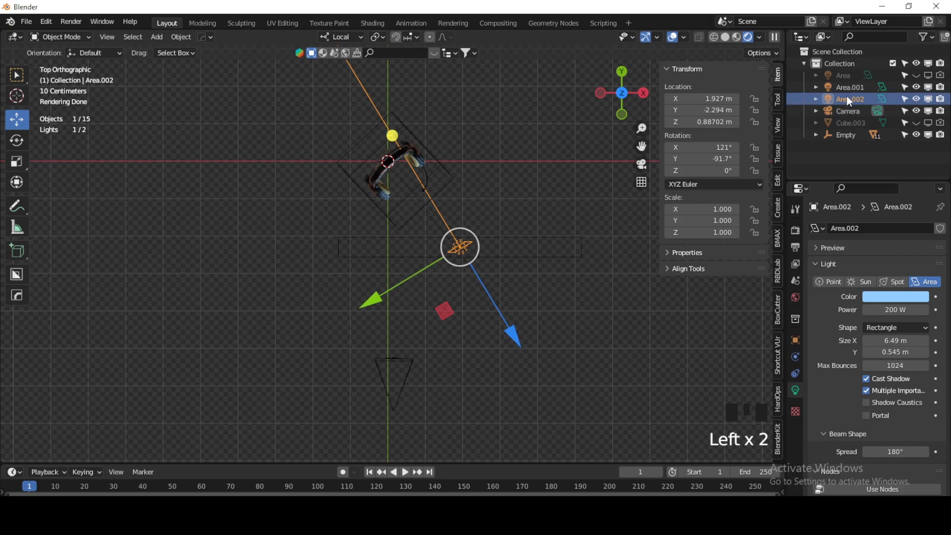
left_click(847, 88)
left_click_drag(582, 258, 412, 295)
Step: Position the resized area light above the headphones at about X 0.29 m, Y -0.34 m, Z 5.05 m
left_click_drag(507, 199, 445, 126)
left_click(622, 115)
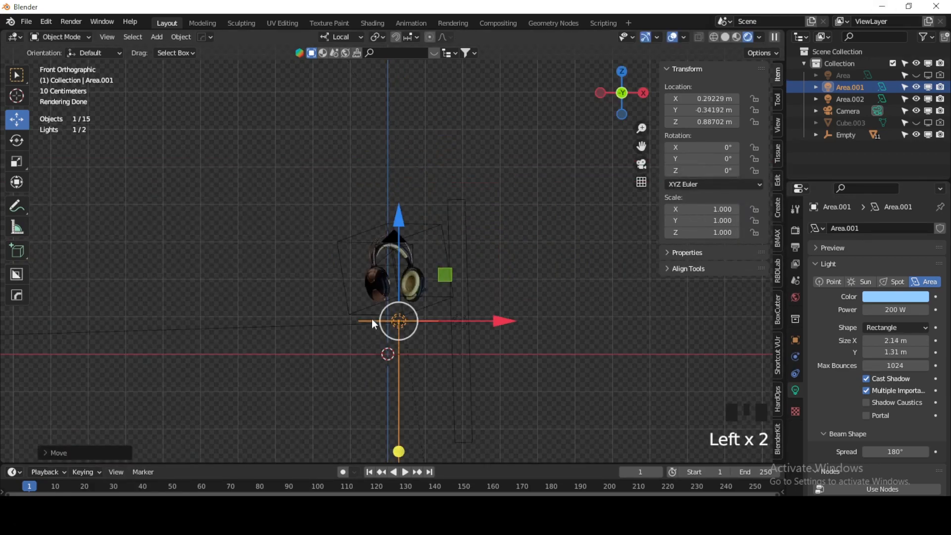
left_click_drag(400, 229, 401, 70)
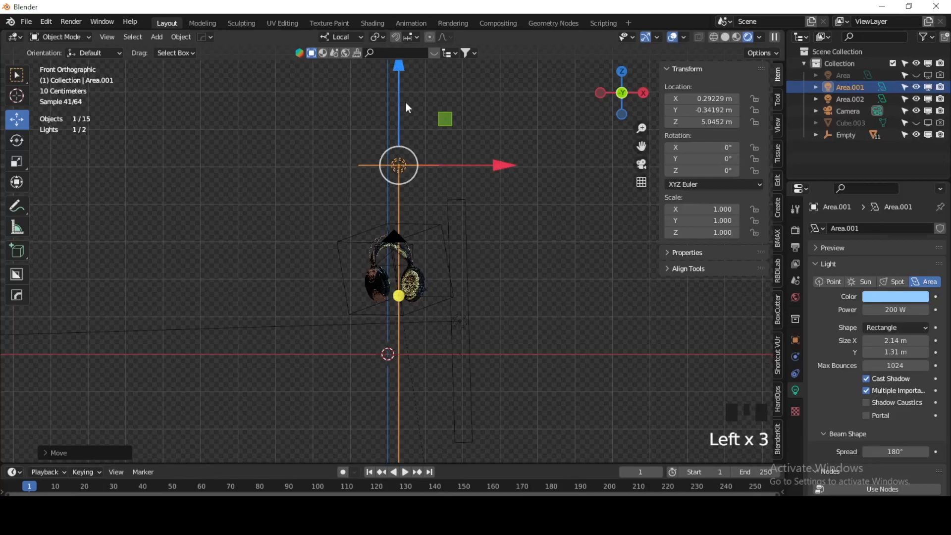
left_click(641, 158)
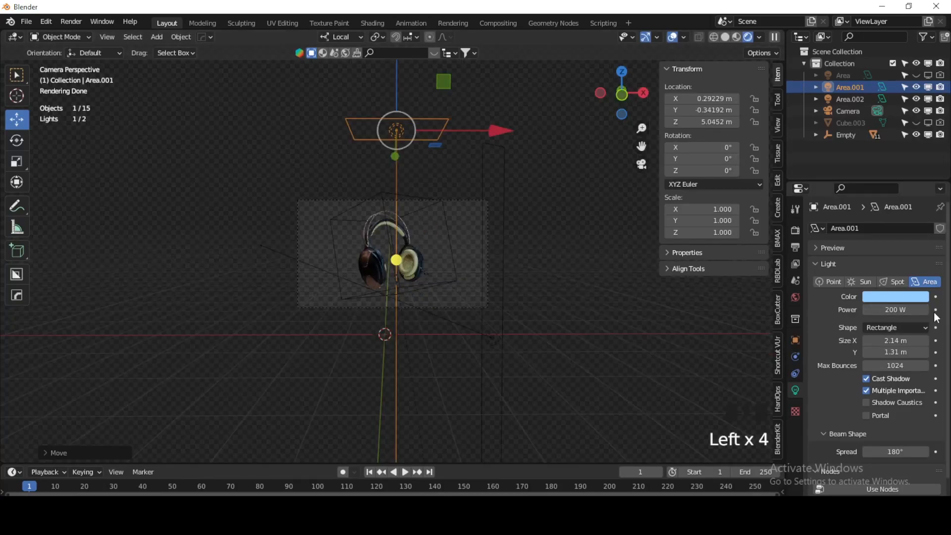
scroll(391, 261, "up", 5)
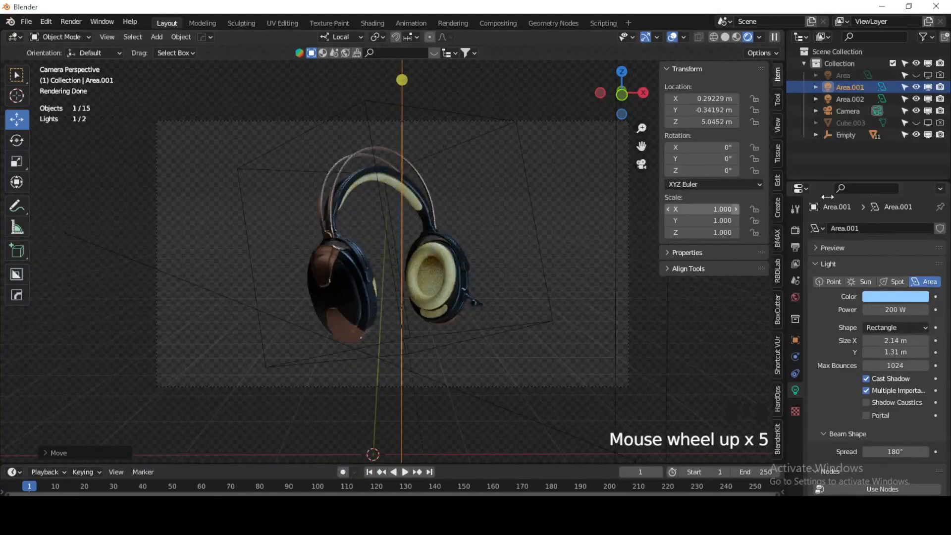
Step: Hide the Area.002 strip light and shift the overhead light toward the camera to about Y -0.75 m
left_click(917, 99)
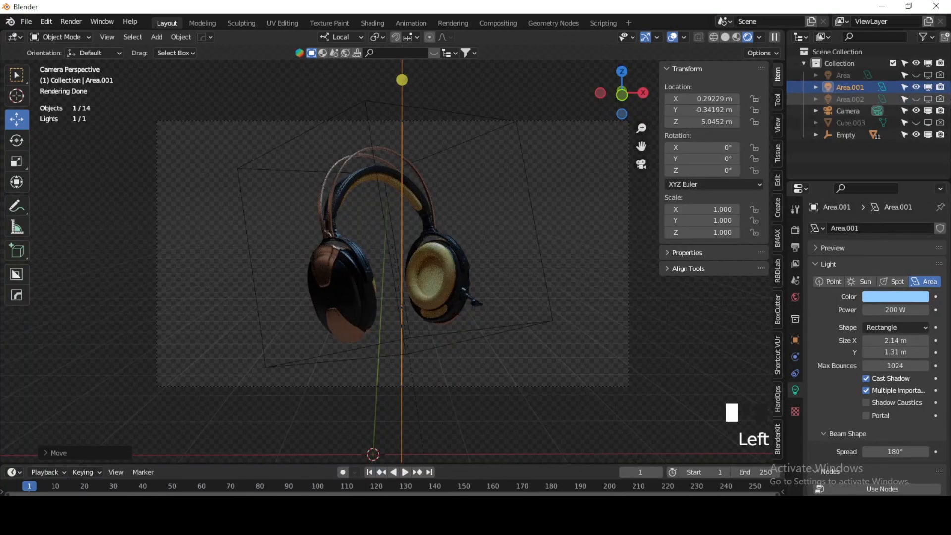
left_click(622, 72)
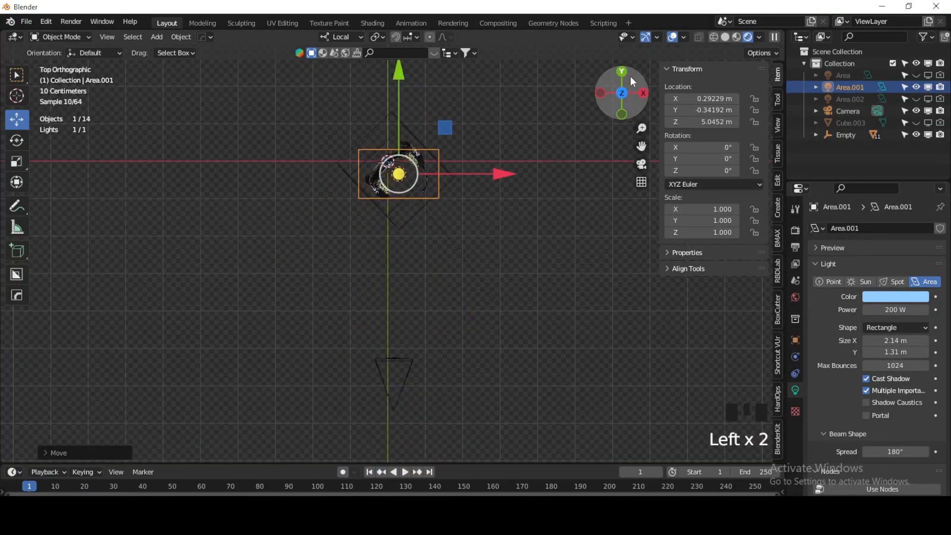
mouse_move(405, 110)
left_mouse_down()
mouse_move(406, 137)
mouse_move(405, 124)
left_mouse_up()
Step: Set the overhead area light's power to 300 W and check the headphones in front view
left_click(622, 114)
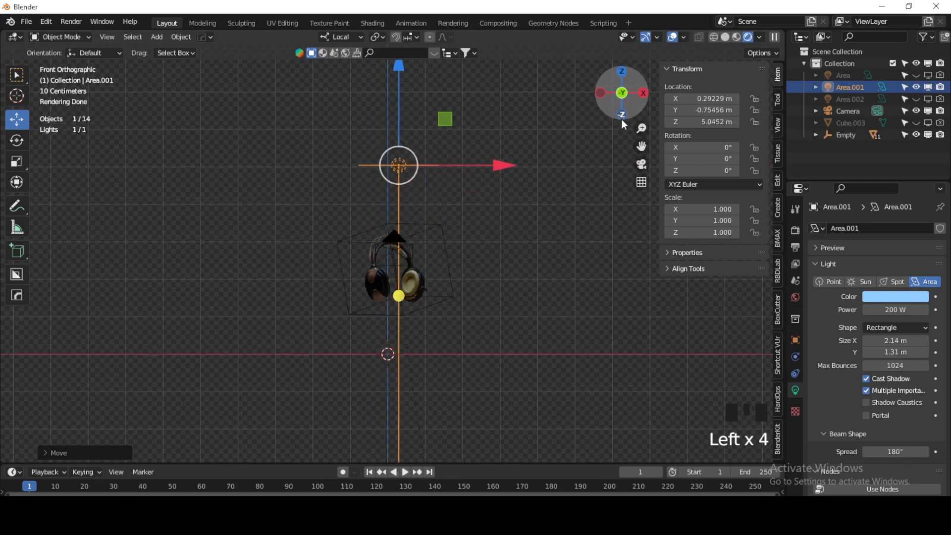
left_click(893, 312)
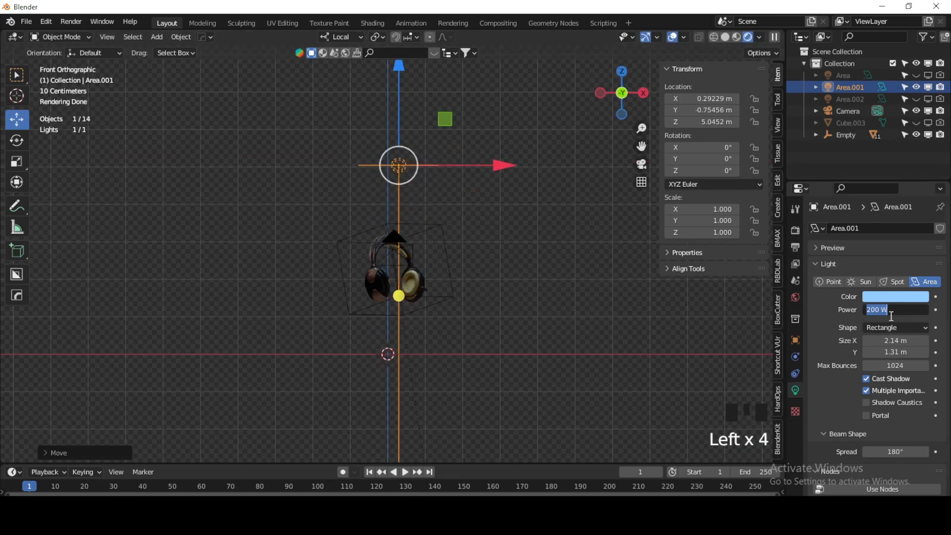
left_click(875, 310)
key("Return")
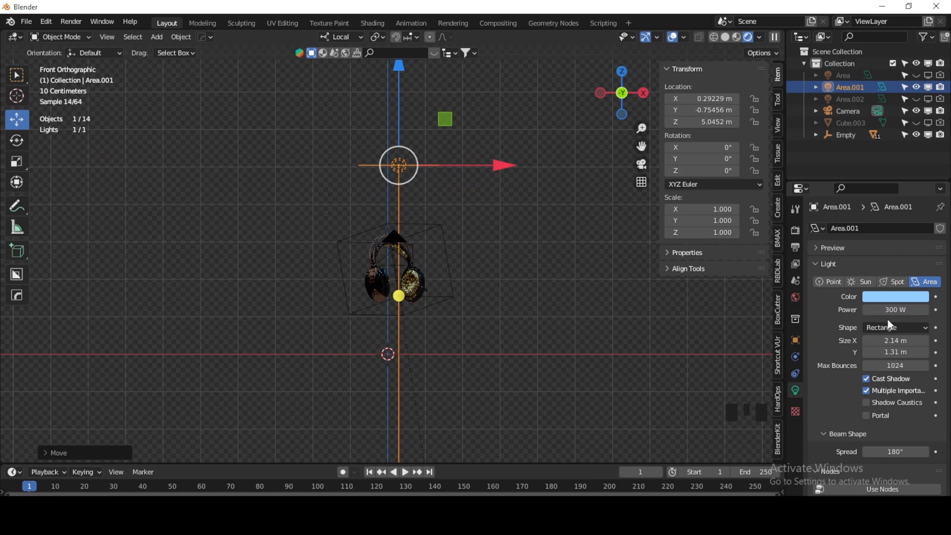
scroll(379, 328, "up", 8)
scroll(380, 335, "down", 1)
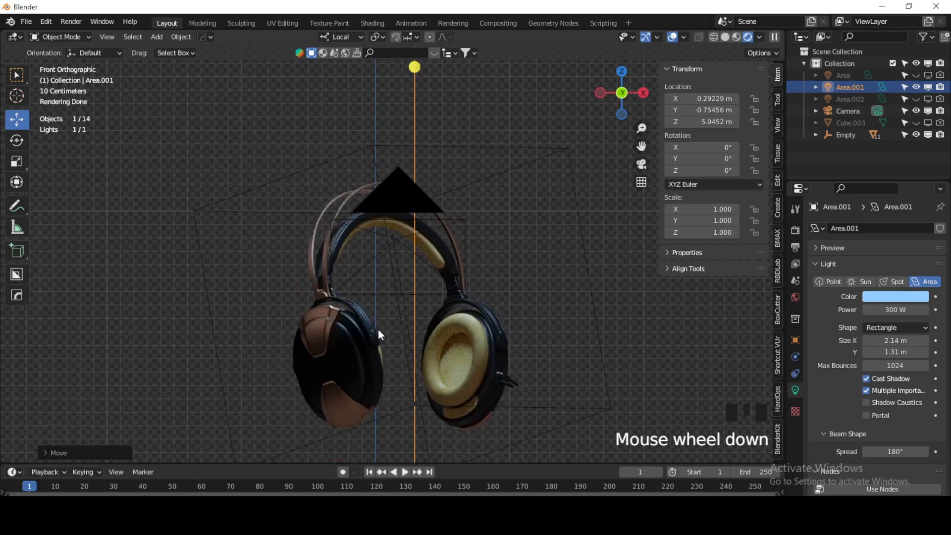
Step: Give the overhead area light a pale yellow color (H 0.199, S 0.508, V 1.000)
left_click(911, 300)
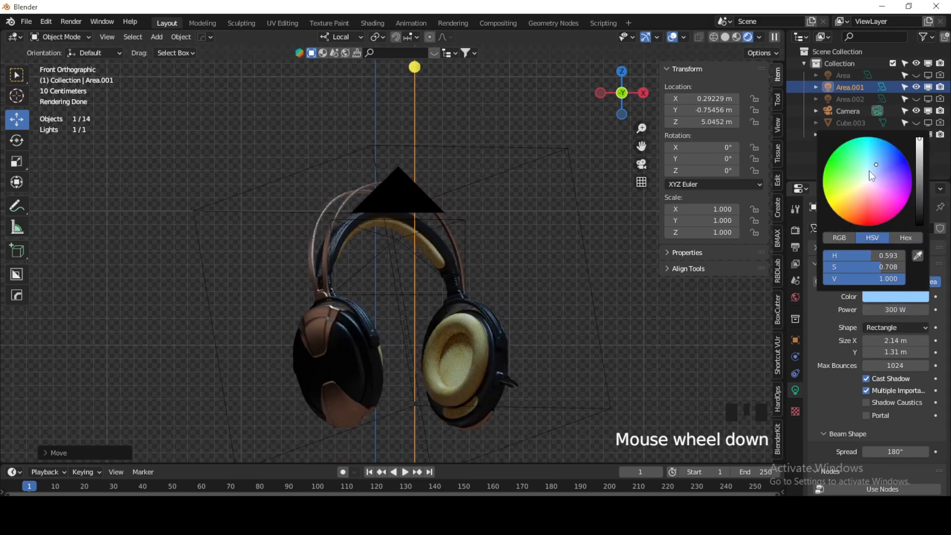
left_click(859, 186)
left_click(856, 186)
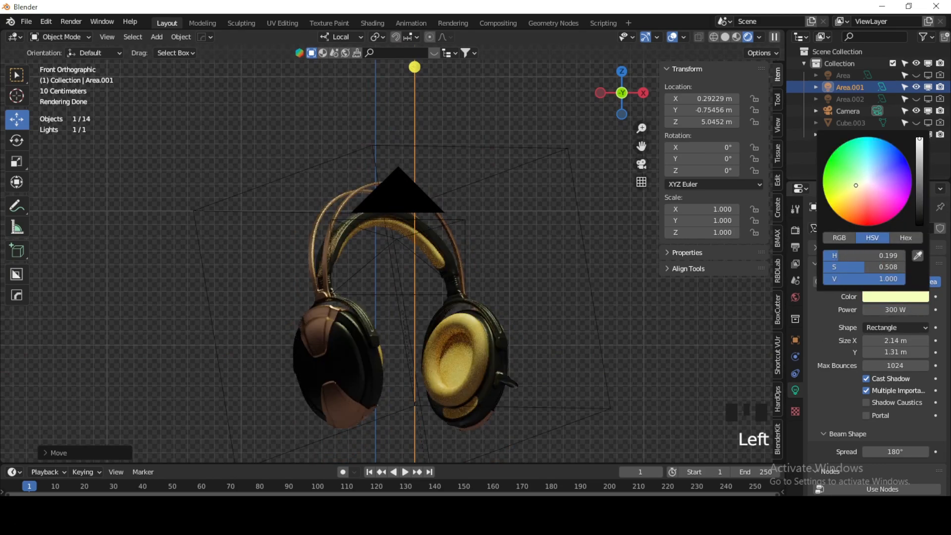
Step: In the Shading workspace, set the World shader's Background strength to 0.000 and inspect the headphones
left_click(374, 23)
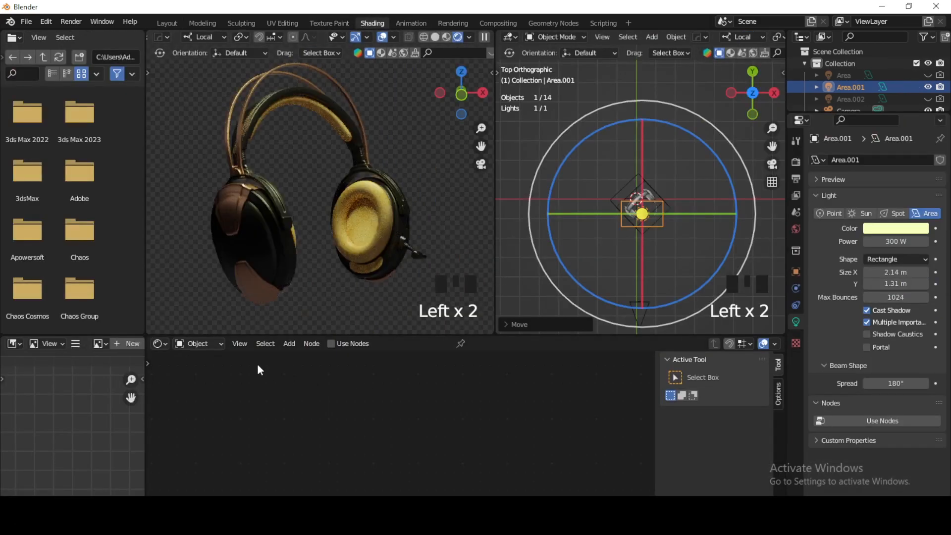
left_click(197, 344)
left_click(200, 371)
scroll(517, 422, "down", 3)
scroll(450, 400, "up", 4)
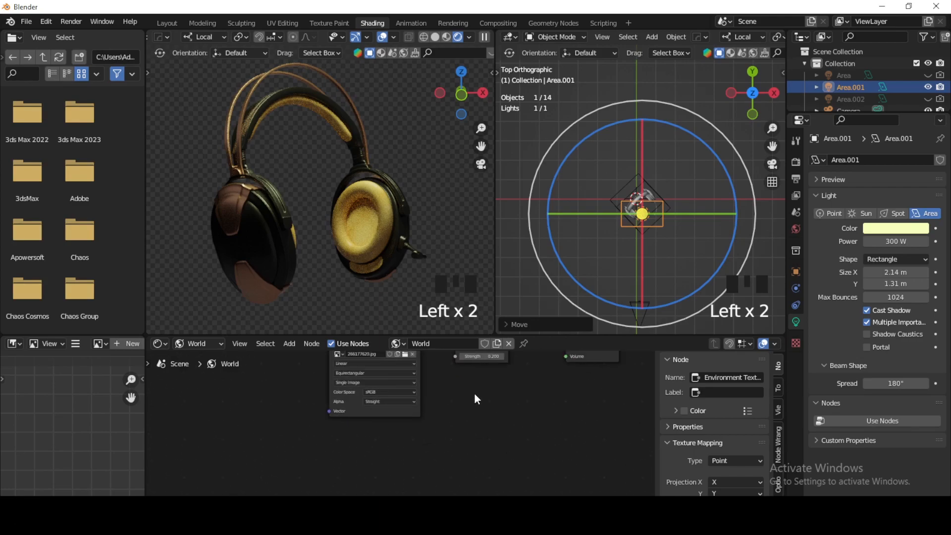
key("Home")
left_click_drag(456, 398, 426, 397)
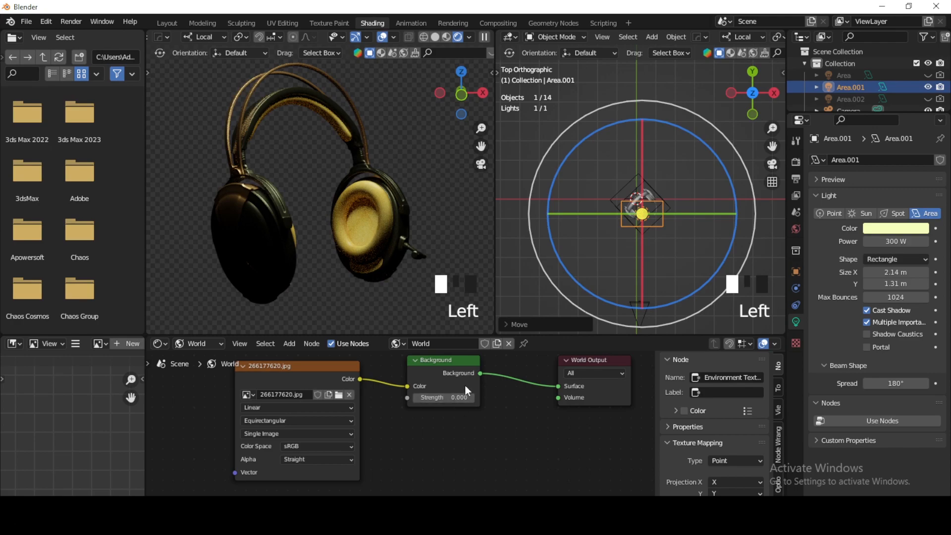
scroll(382, 207, "up", 7)
scroll(382, 207, "down", 5)
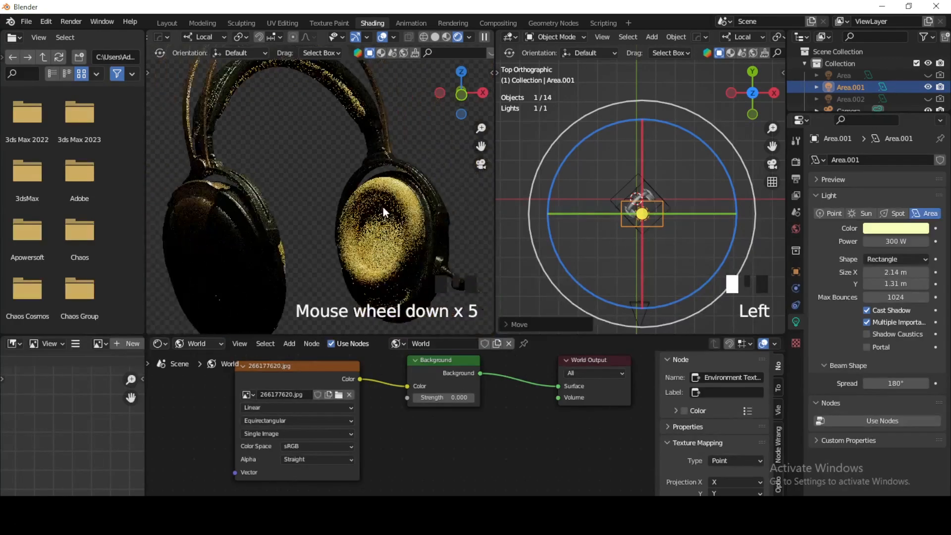
scroll(384, 212, "down", 3)
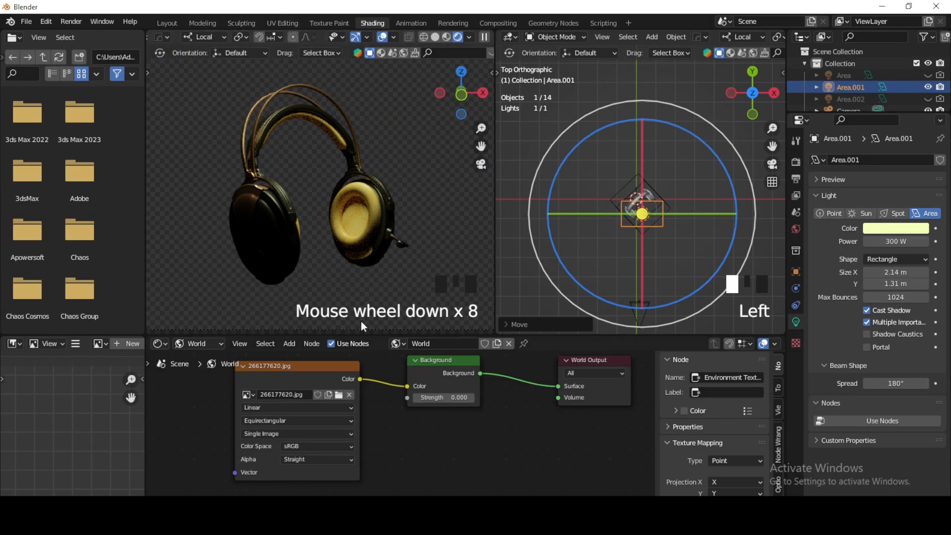
Step: Insert a Hue Saturation Value node between the gold leather texture and Base Color in the ear cushion material
left_click(376, 202)
left_click(207, 344)
left_click(207, 355)
scroll(374, 444, "down", 2)
middle_click_drag(319, 442, 352, 433)
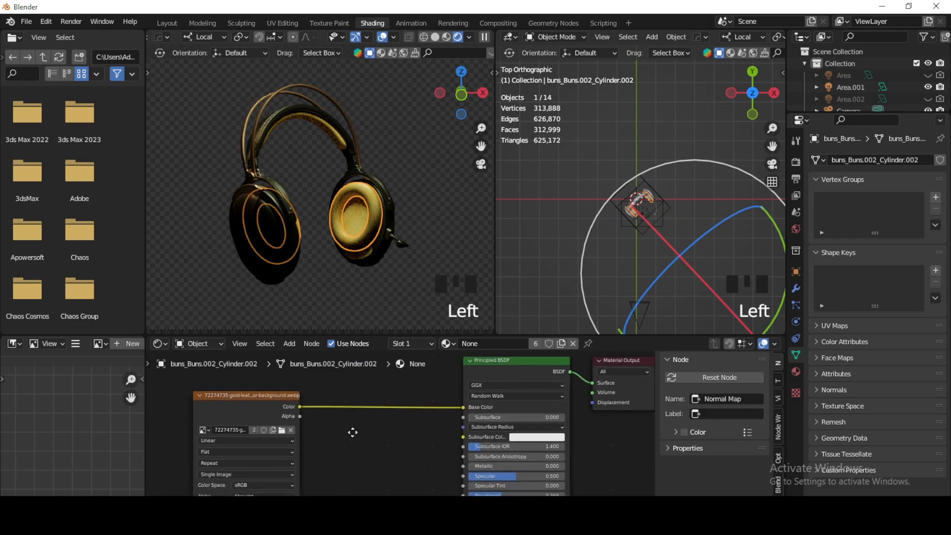
key("shift+a")
type("hue")
key("Return")
left_click(390, 419)
Step: Set the Hue Saturation Value node's Saturation to 0.000 and check the ear cushions up close
left_click_drag(396, 428, 347, 427)
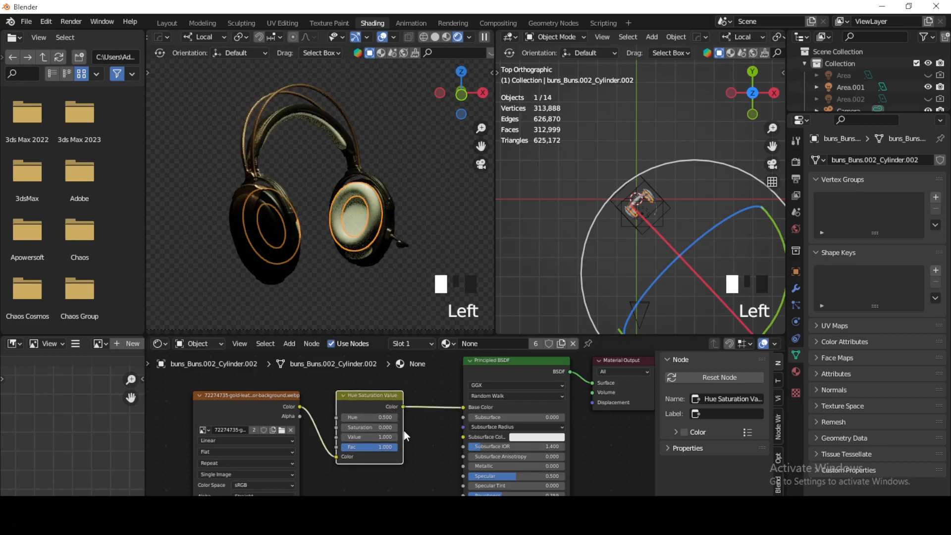
left_click(416, 431)
scroll(368, 207, "up", 5)
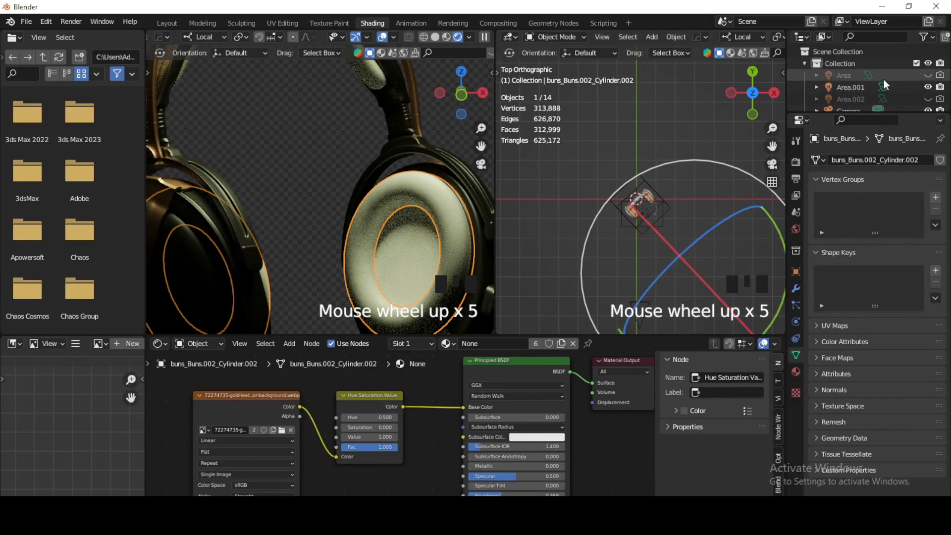
Step: Change the Area.001 light's color from pale yellow to white and check the whole headphones
left_click(858, 88)
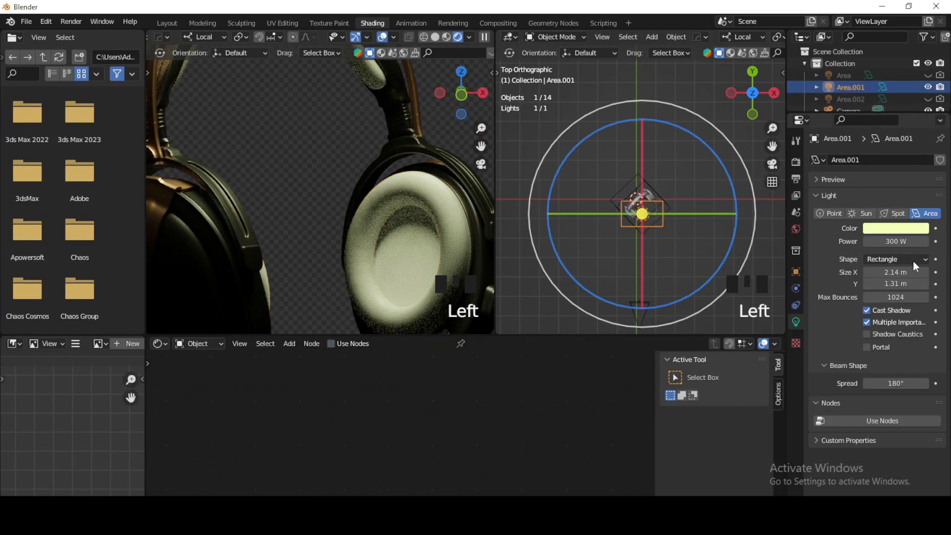
left_click(903, 228)
left_click(849, 170)
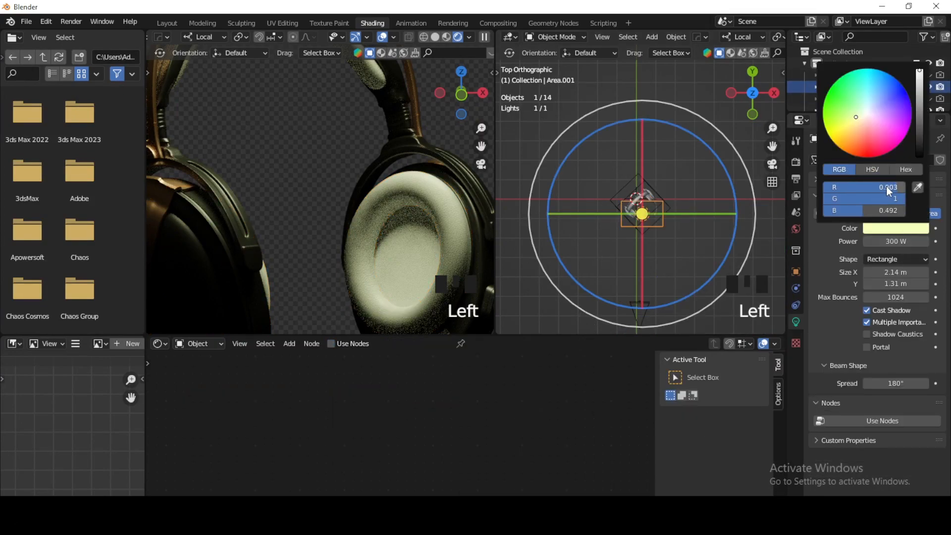
left_click_drag(880, 210, 906, 213)
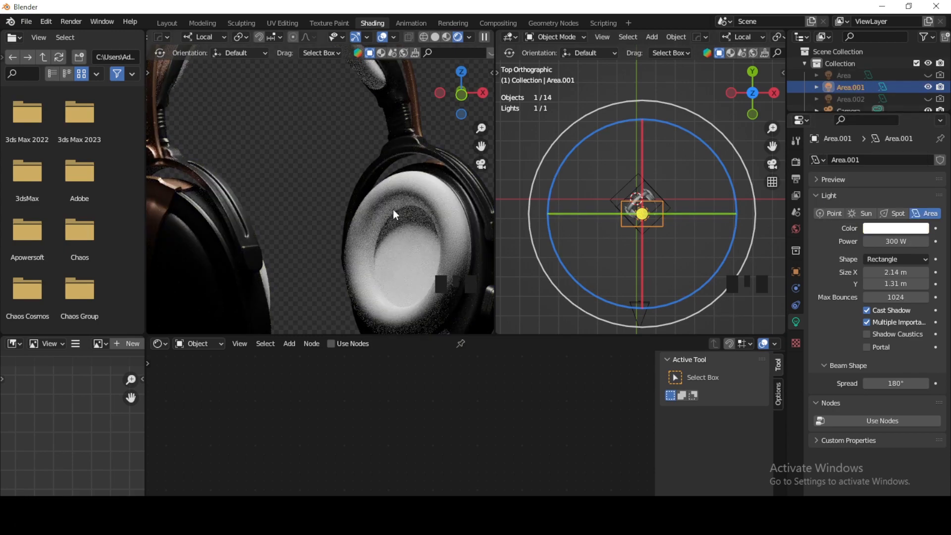
scroll(358, 223, "down", 4)
left_click(422, 177)
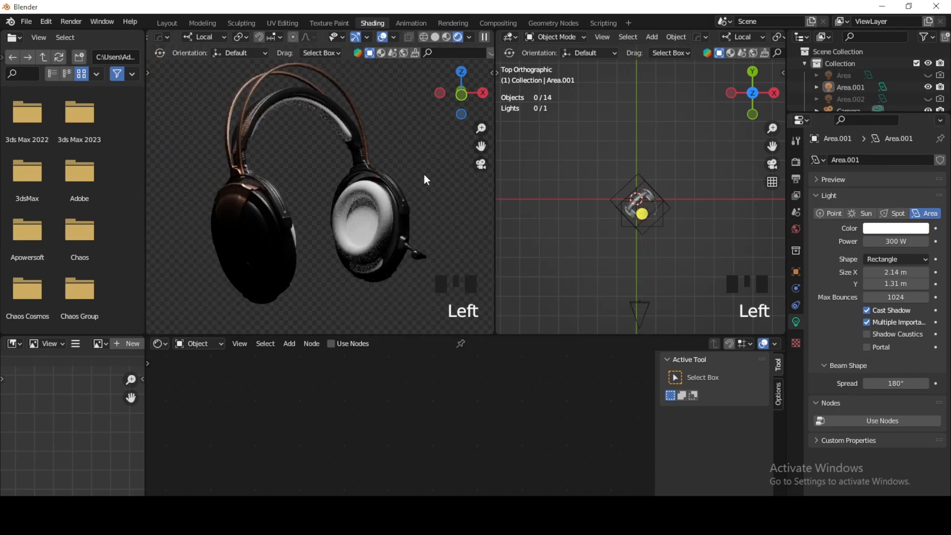
scroll(311, 119, "up", 1)
scroll(317, 138, "down", 1)
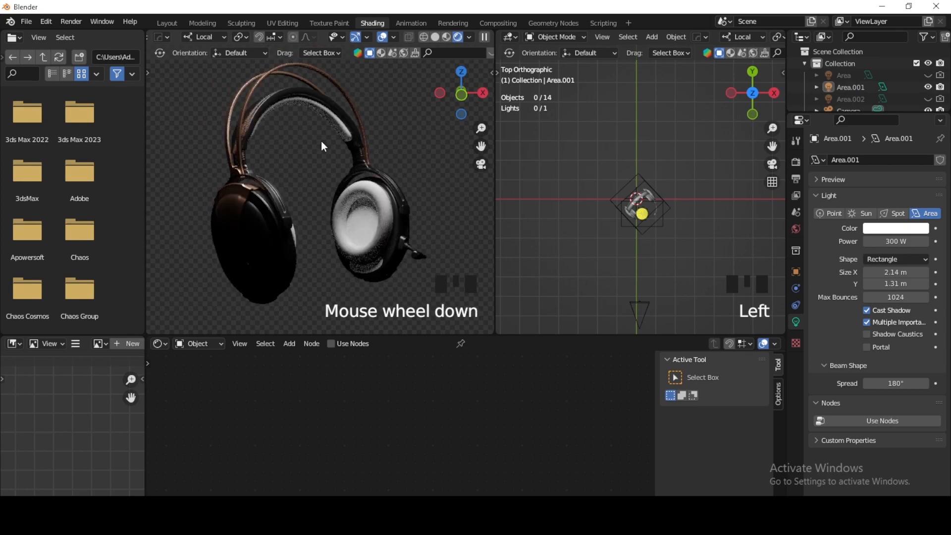
Step: Add a mesh plane and rotate it upright in the left orthographic view
left_click(205, 343)
scroll(459, 197, "down", 1)
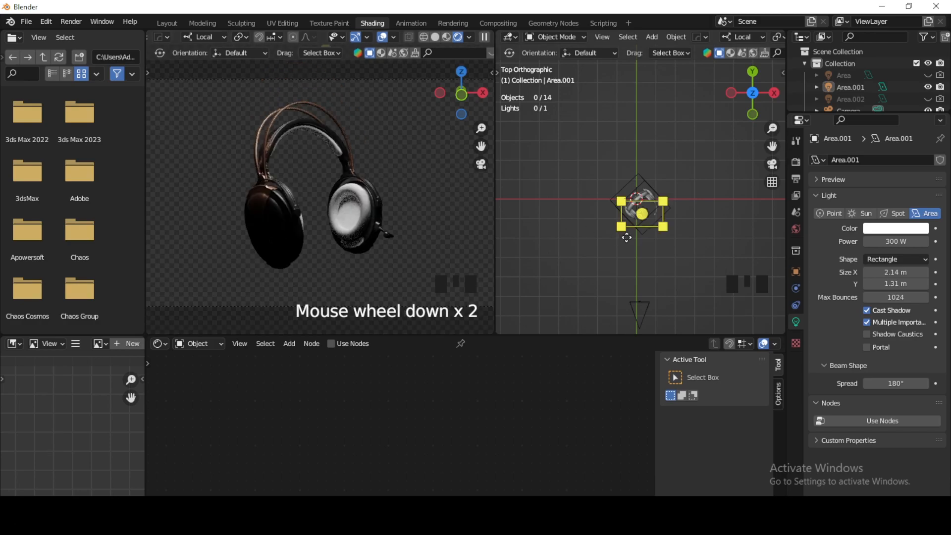
key("shift+a")
mouse_move(615, 250)
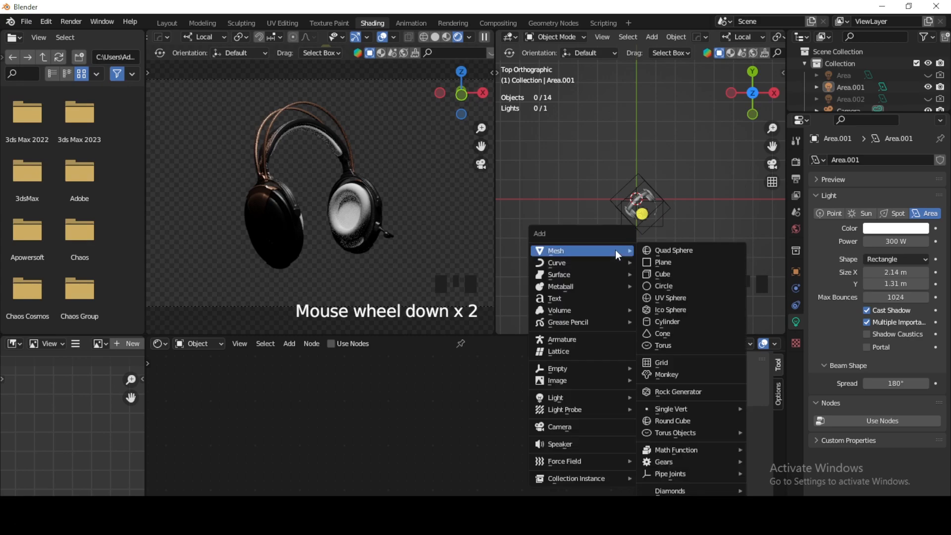
left_click(670, 262)
left_click(731, 94)
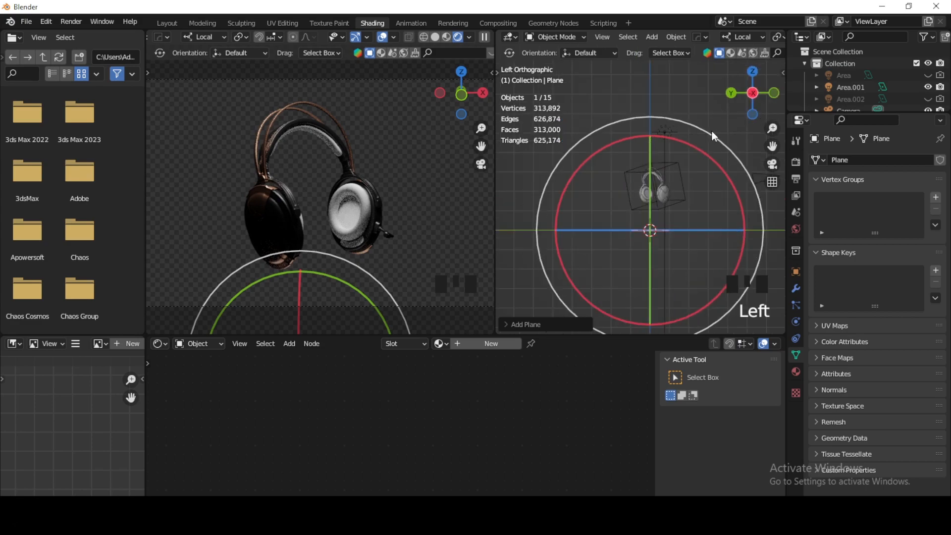
left_click_drag(721, 164, 686, 270)
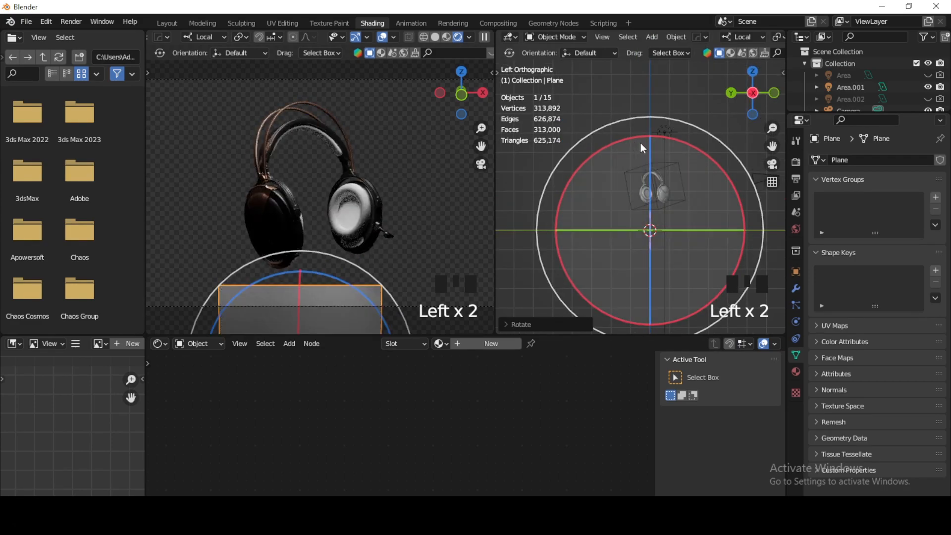
Step: Move the upright plane behind the headphones and scale it up uniformly as a backdrop
key("g")
left_click(619, 106)
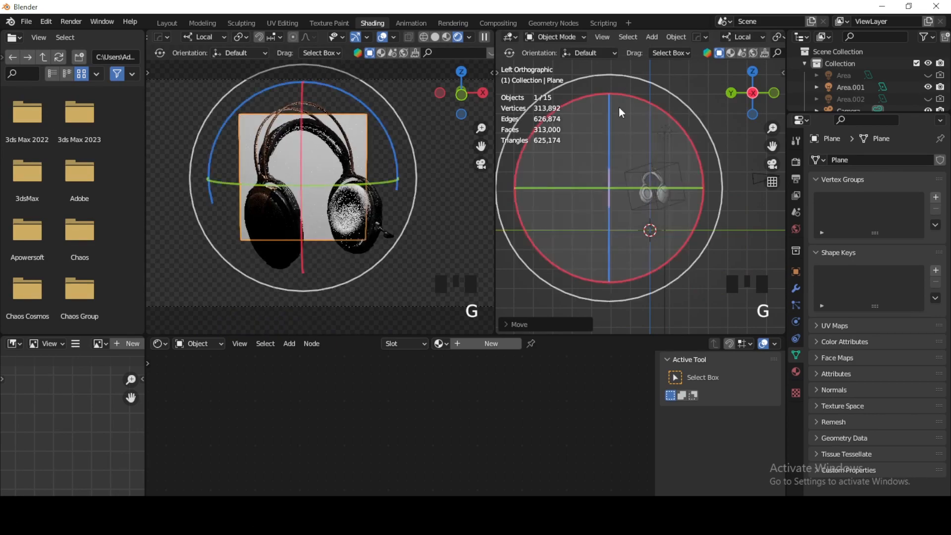
left_click(775, 93)
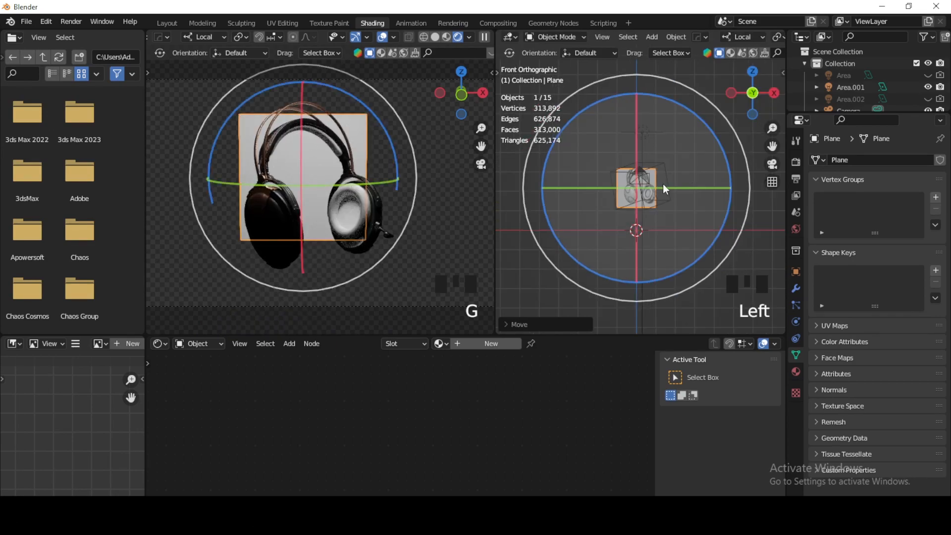
key("s")
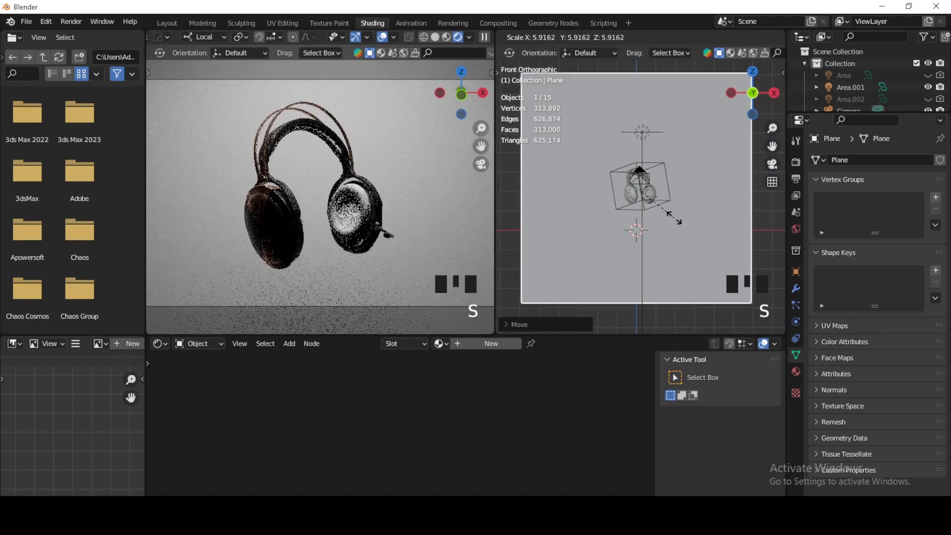
left_click(666, 208)
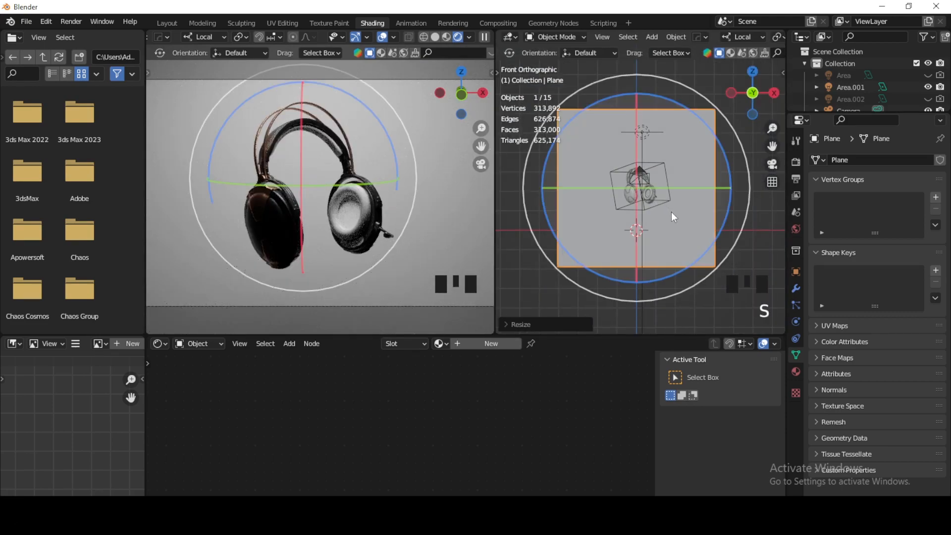
key("s")
left_click(386, 189)
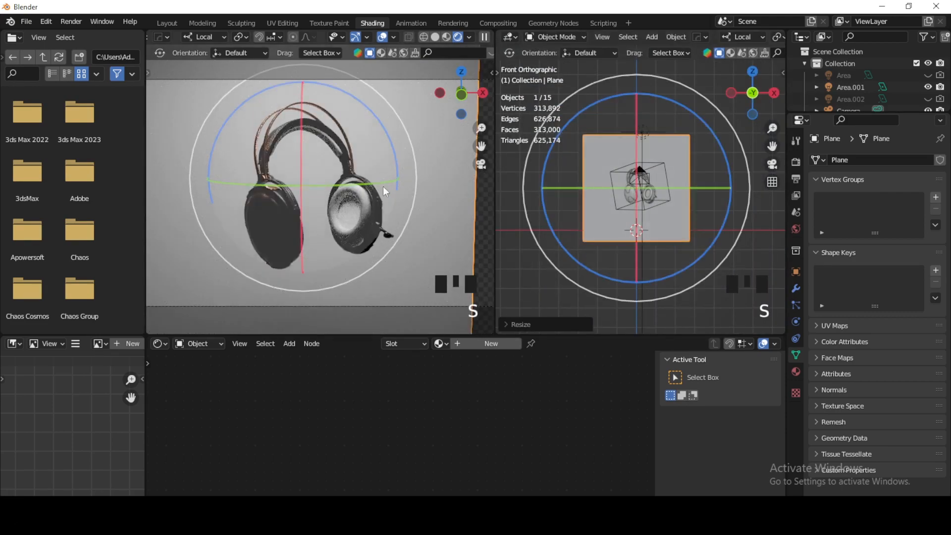
Step: Stretch the backdrop plane along its local X axis by about 1.4 times to span the camera frame
scroll(371, 184, "down", 2)
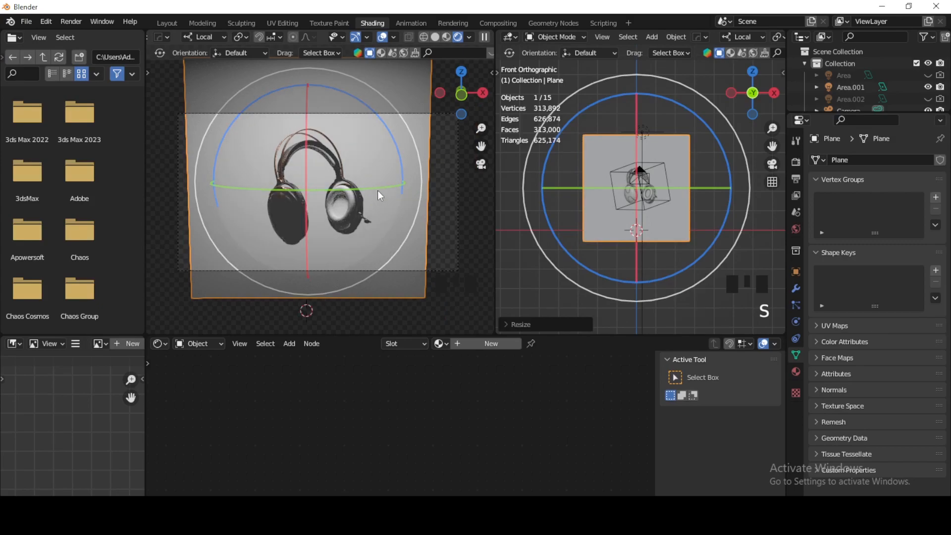
key("s")
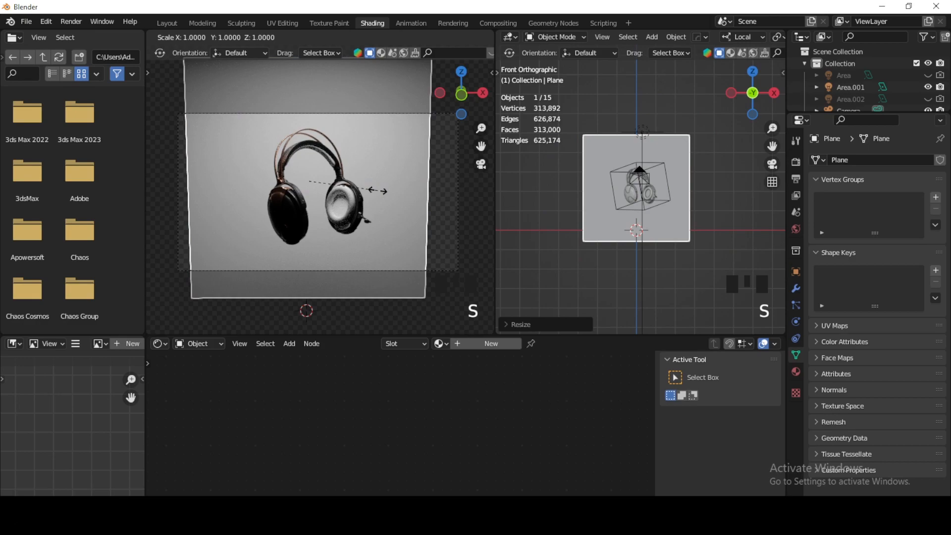
key("x")
key("x")
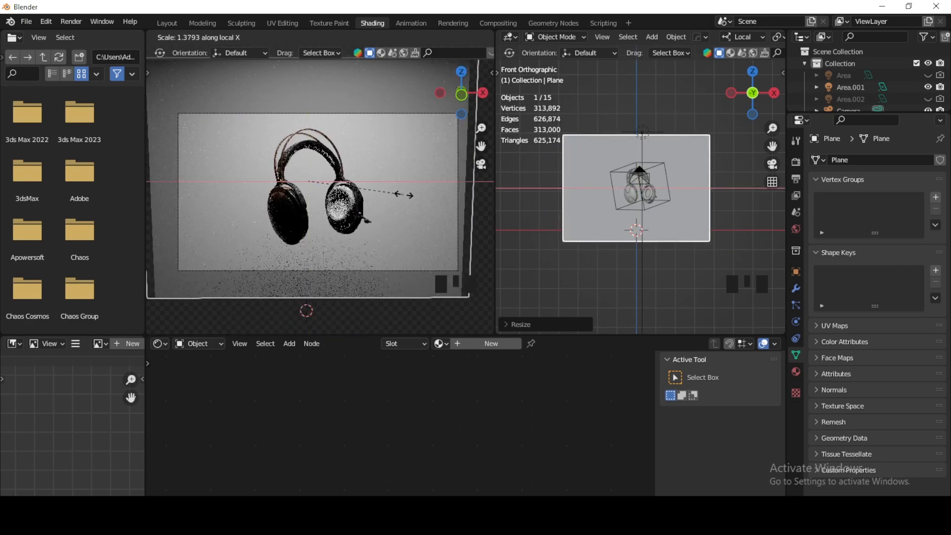
left_click(402, 196)
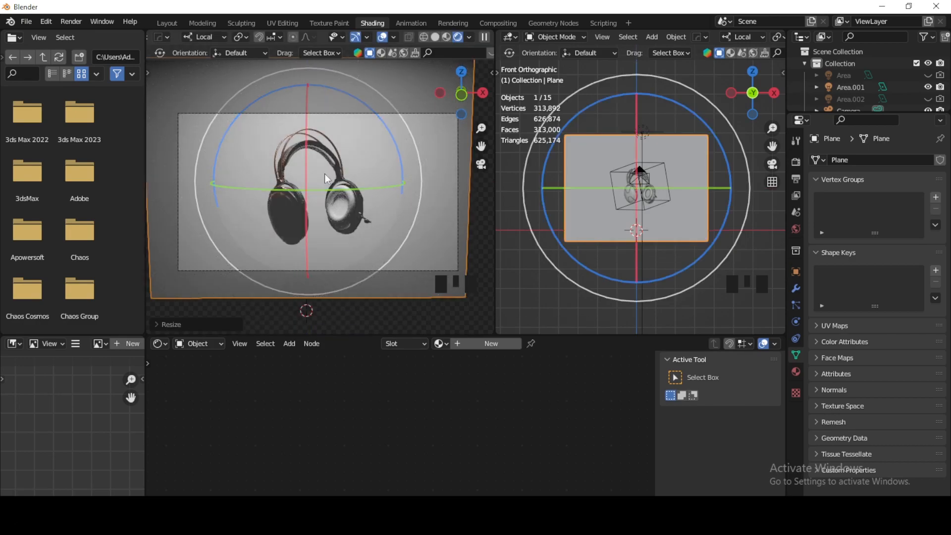
Step: Create a new material for the backdrop plane and darken its Base Color to RGB 0.035
left_click(491, 346)
left_click(507, 406)
scroll(506, 406, "down", 14)
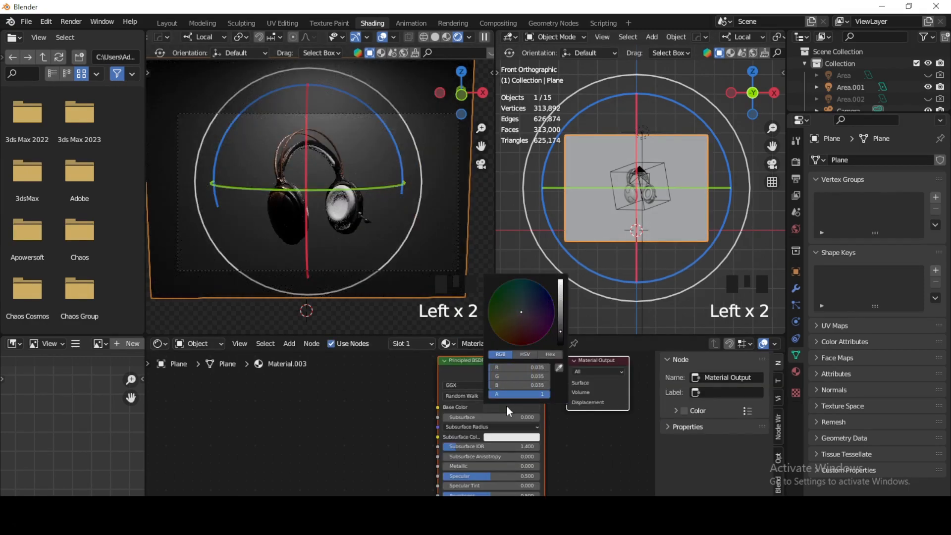
Step: Tilt the overhead area light by about 20 degrees in the left view, away from the backdrop and over the headphones
scroll(507, 405, "down", 4)
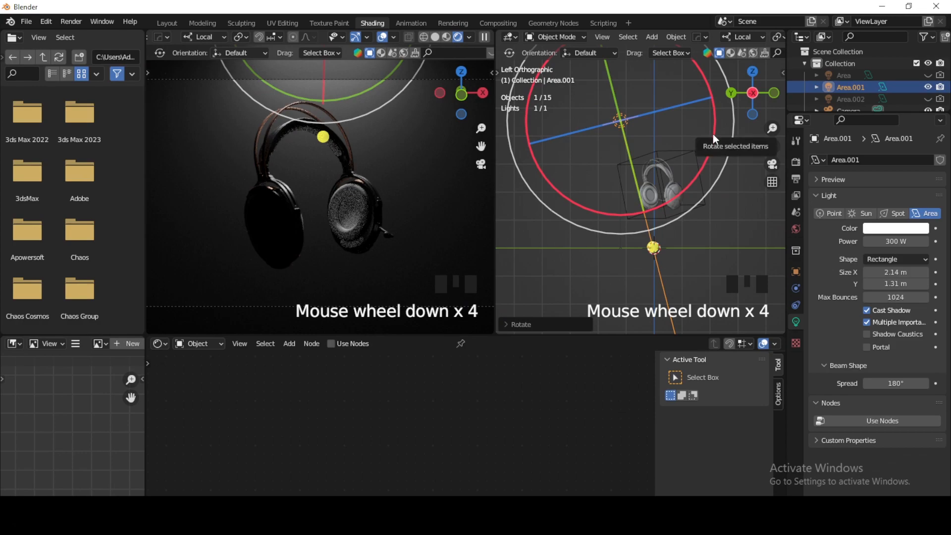
left_click_drag(712, 133, 717, 100)
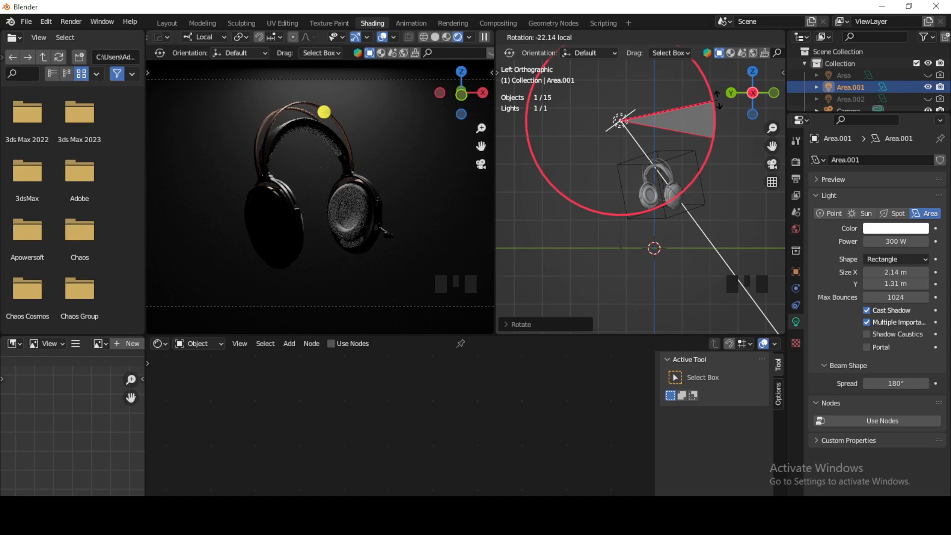
left_click_drag(718, 100, 719, 103)
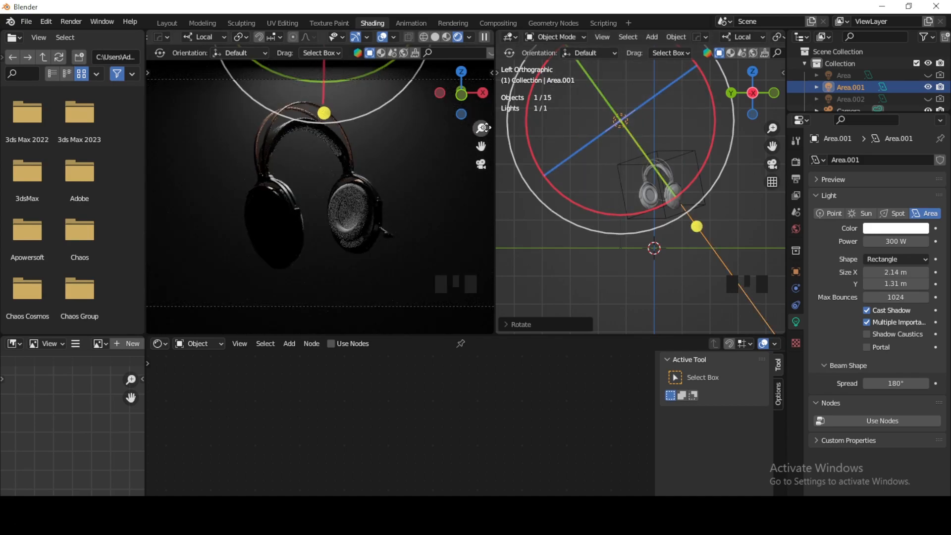
Step: Move the backdrop plane farther back from the headphones along its local Z axis with the Move tool
scroll(636, 169, "down", 1)
middle_click_drag(636, 169, 649, 174)
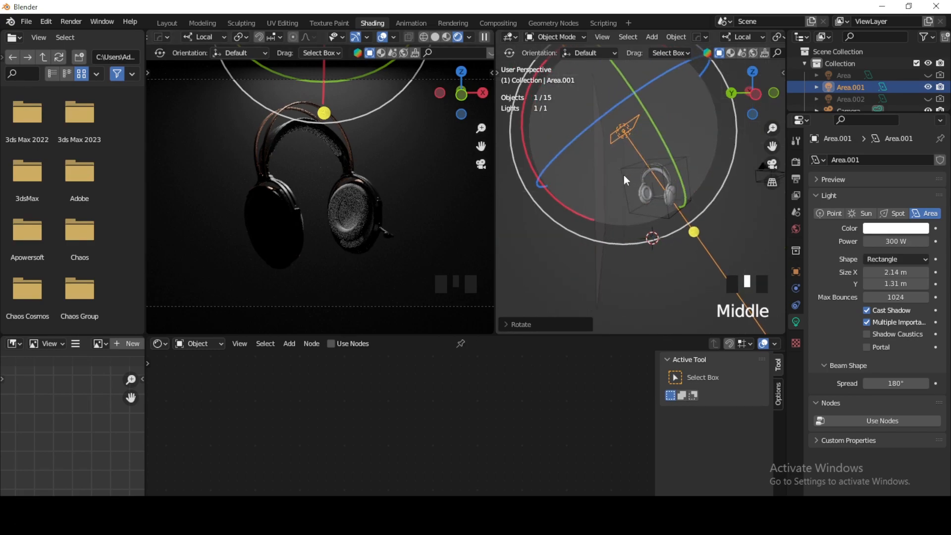
left_click(604, 173)
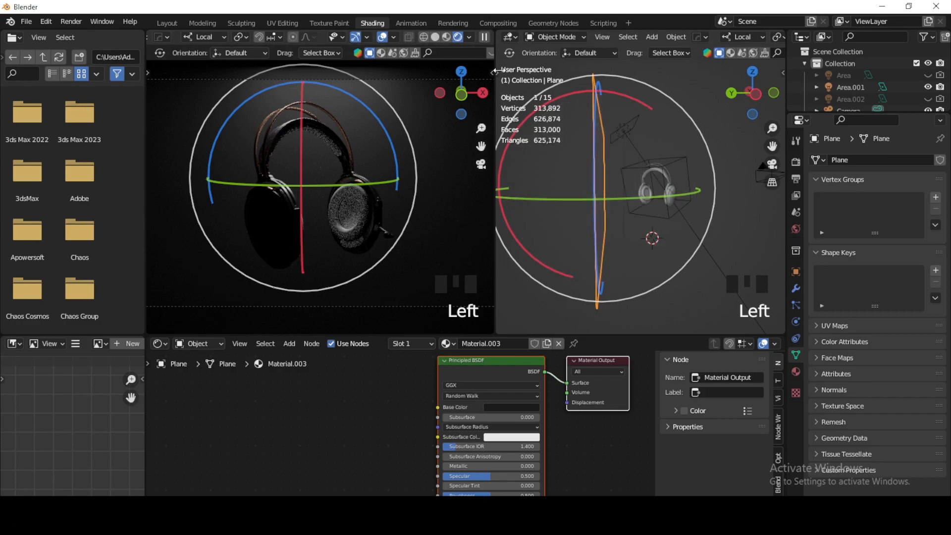
left_click(495, 72)
left_click(512, 120)
left_click_drag(698, 188, 609, 189)
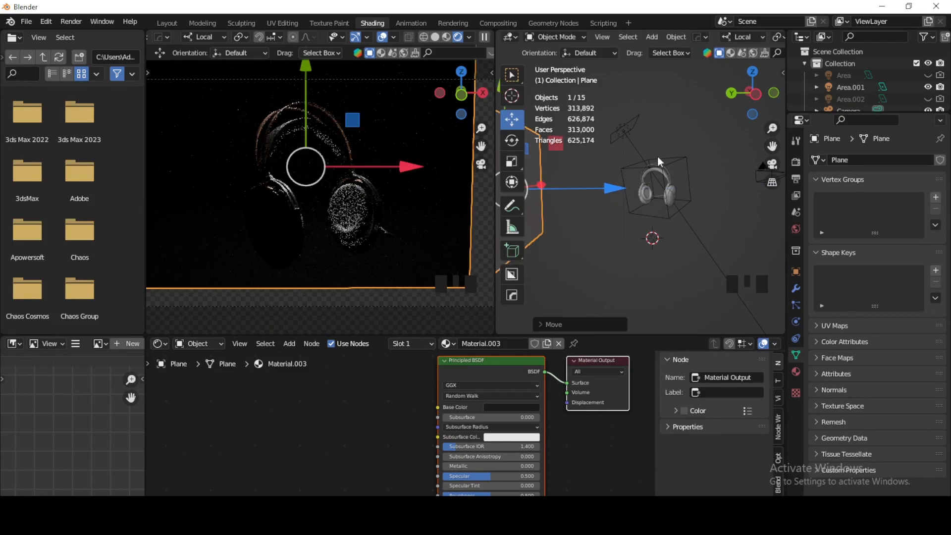
Step: Paste a copy of the overhead area light and position it between the headphones and the backdrop
left_click(625, 130)
left_click(758, 96)
scroll(687, 154, "down", 2)
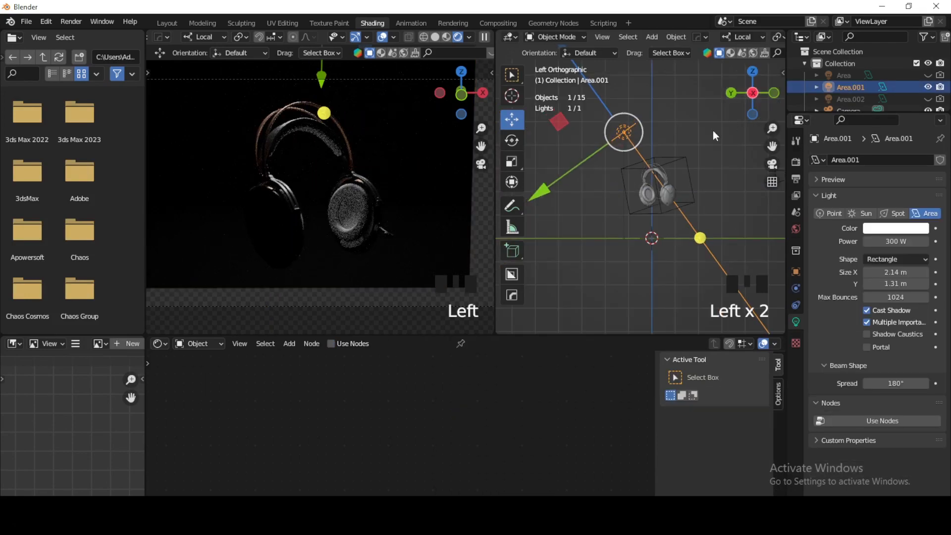
middle_click_drag(688, 155, 655, 175, "shift")
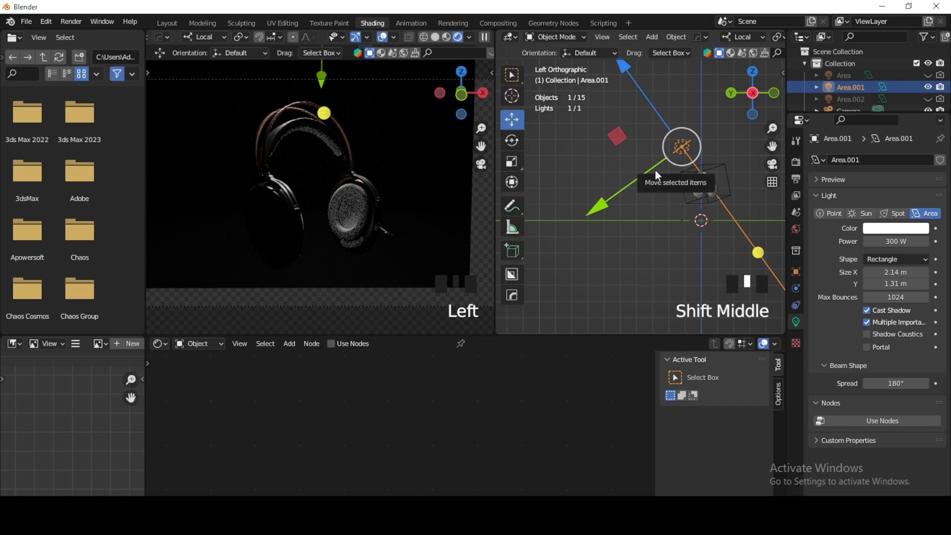
key("ctrl+v")
left_click_drag(665, 149, 601, 144)
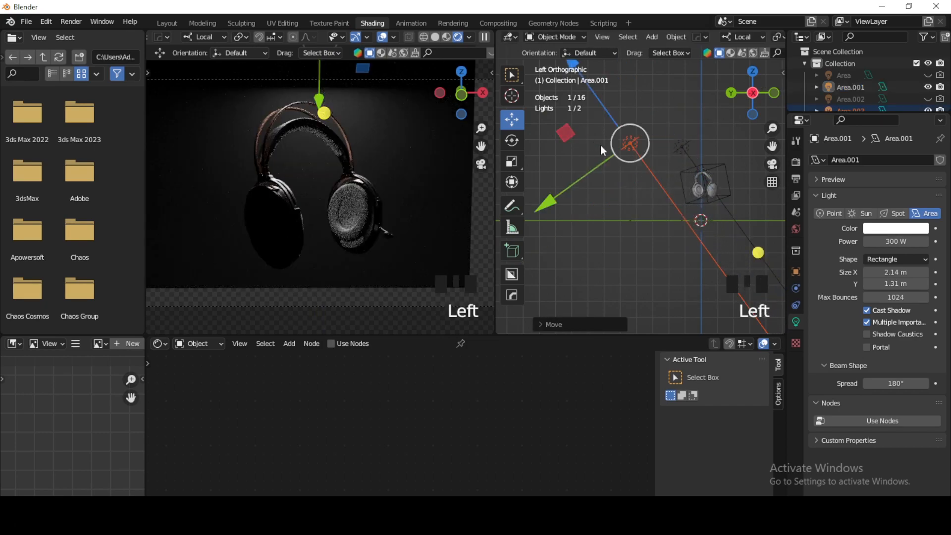
Step: Rotate the copied area light to face the backdrop and lower it along global Z to headphone height
left_click(512, 140)
left_click_drag(720, 117, 633, 217)
left_click(512, 119)
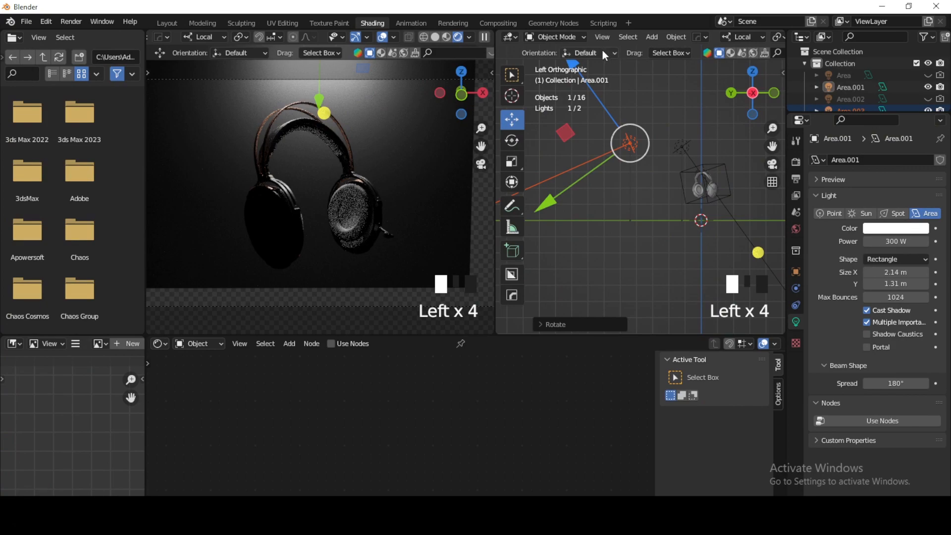
left_click(751, 36)
left_click(723, 74)
left_click_drag(631, 87, 631, 135)
Step: Give the Area.001 light a bright blue color (R 0.029, G 0.311, B 1), then select the copied light
left_click(884, 229)
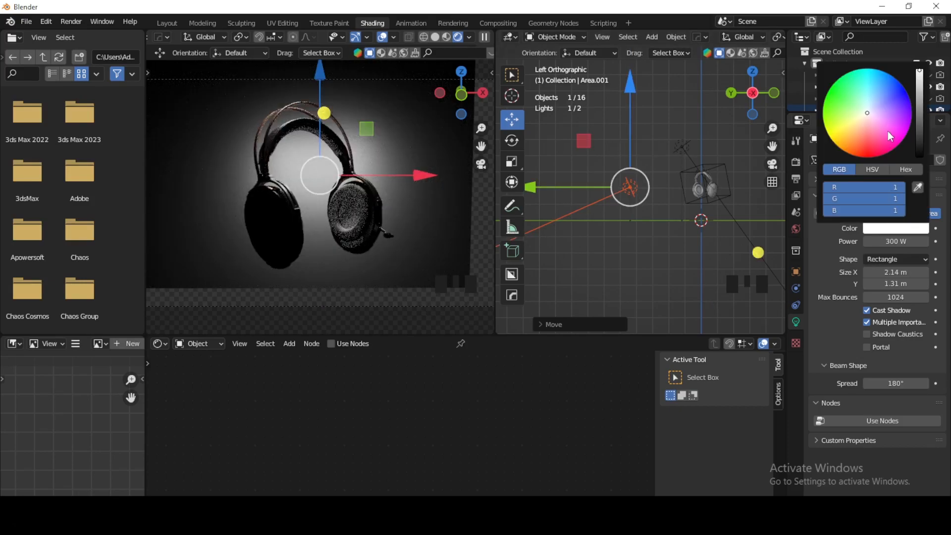
left_click_drag(868, 111, 888, 83)
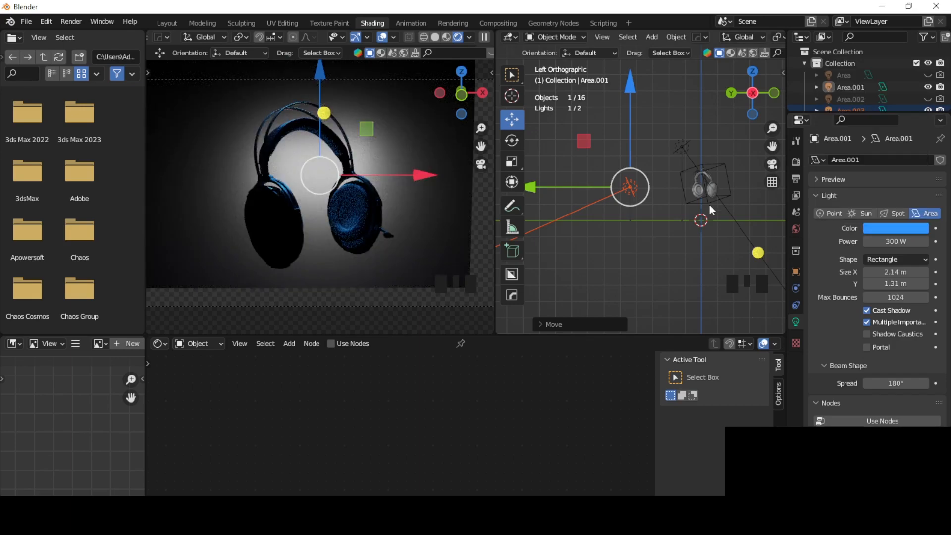
left_click(650, 224)
left_click(630, 187)
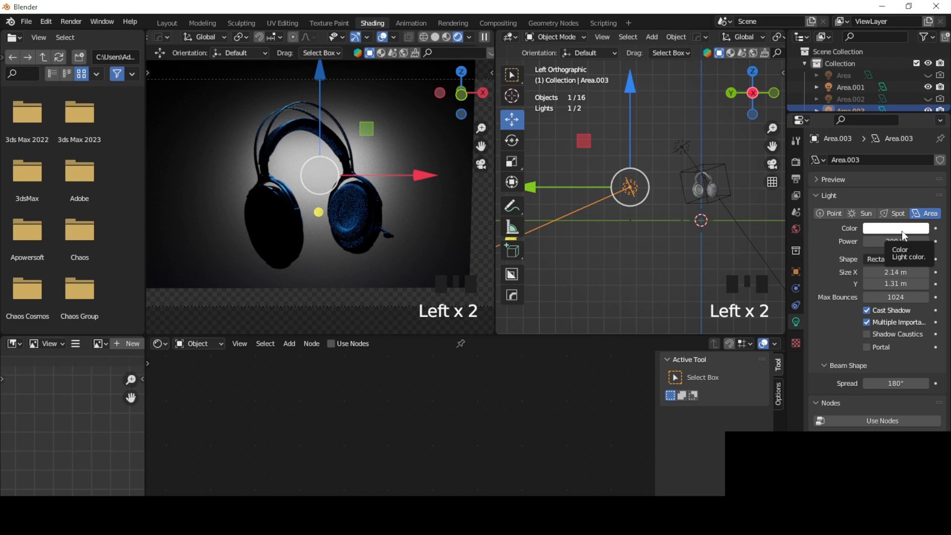
Step: Return the blue Area.001 light's color to near-white
left_click(681, 147)
left_click(901, 229)
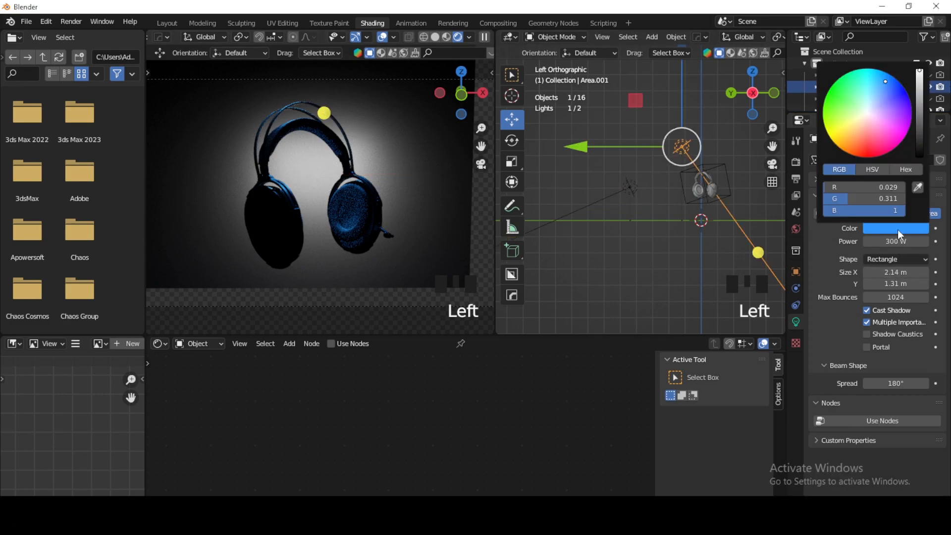
left_click_drag(886, 83, 871, 111)
left_click_drag(884, 187, 906, 199)
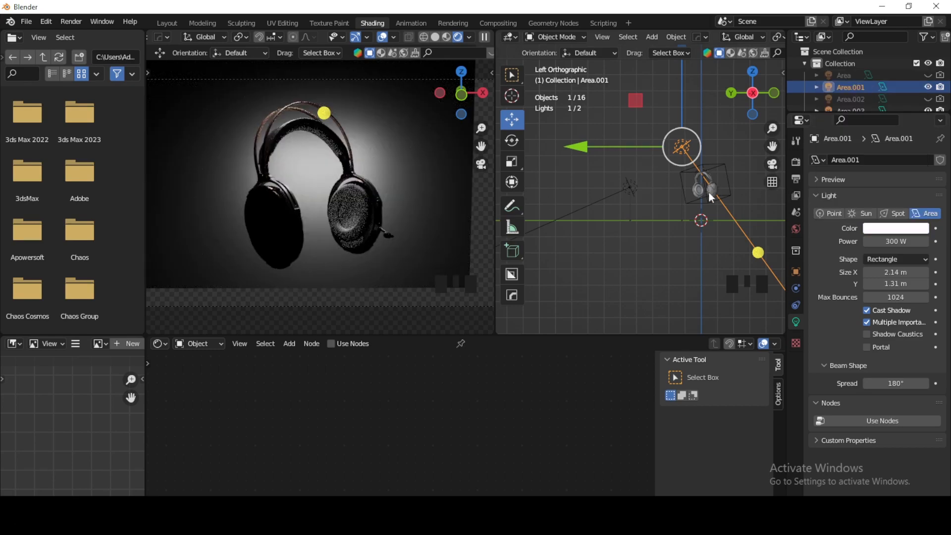
Step: Set the color of the Area.003 light facing the backdrop to light blue (R 0.181, G 0.588, B 1)
left_click(632, 185)
left_click(902, 229)
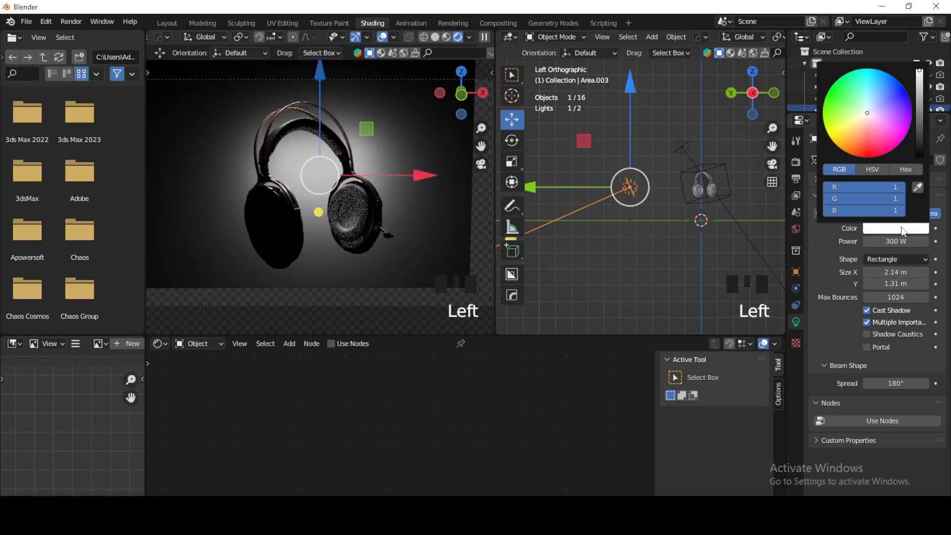
left_click(885, 88)
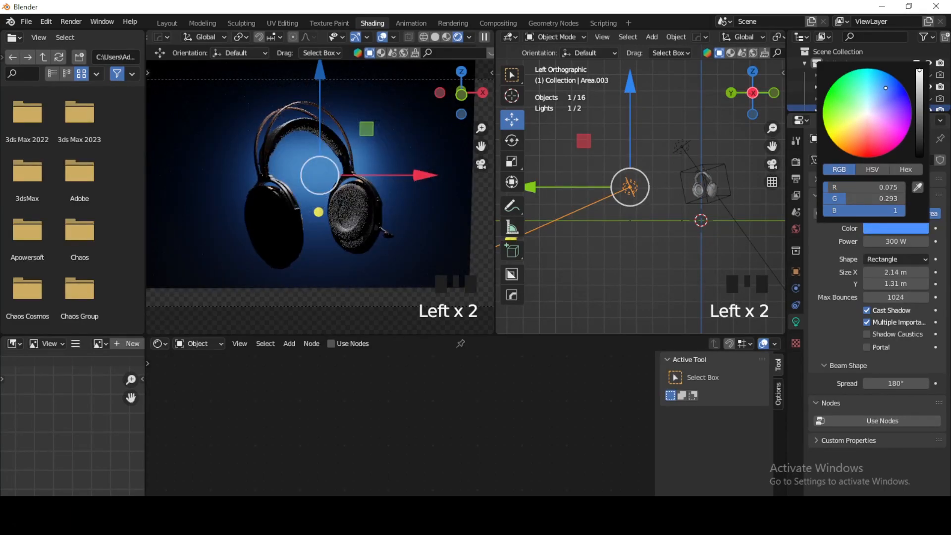
left_click(877, 91)
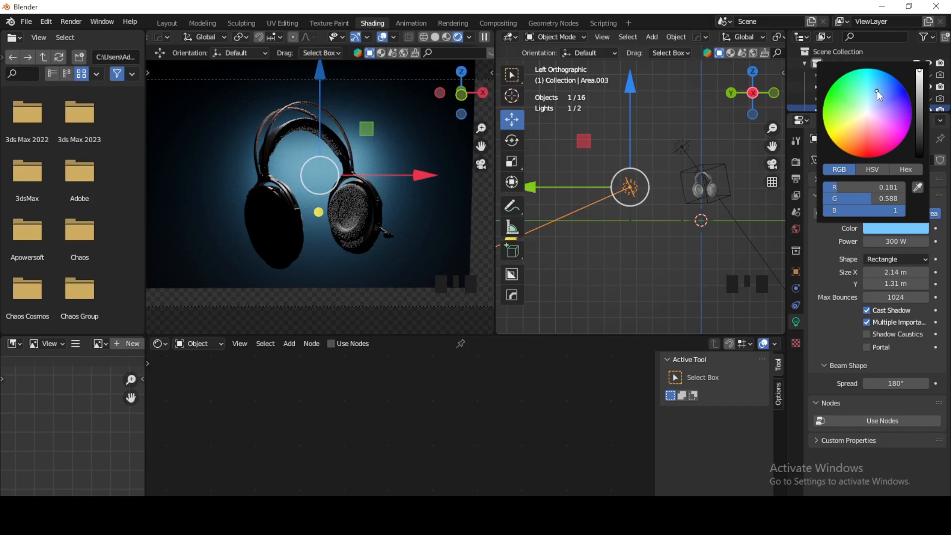
left_click(682, 146)
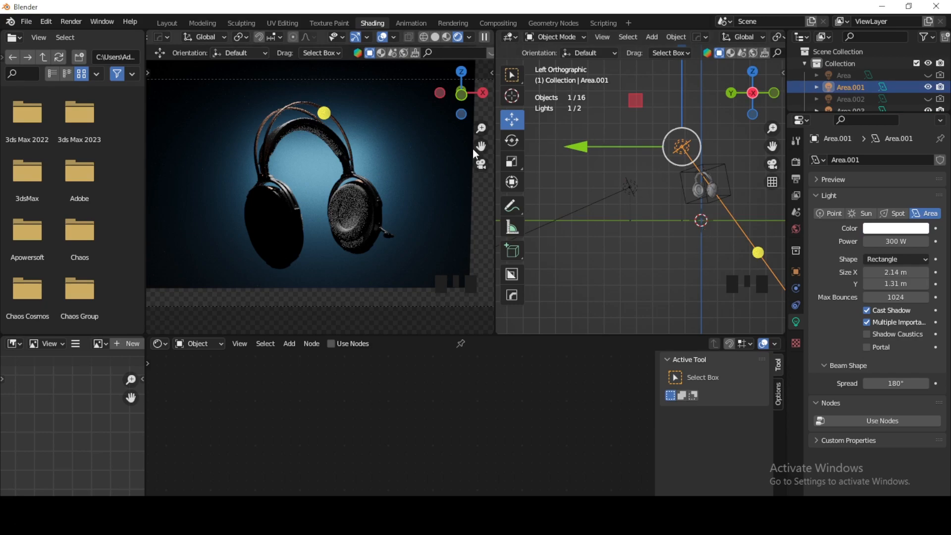
Step: Scale the backdrop plane up along X and Z so it extends beyond the camera frame
scroll(277, 144, "down", 5)
left_click(271, 135)
left_click_drag(271, 135, 271, 148)
left_click(162, 161)
left_click_drag(419, 196, 416, 226)
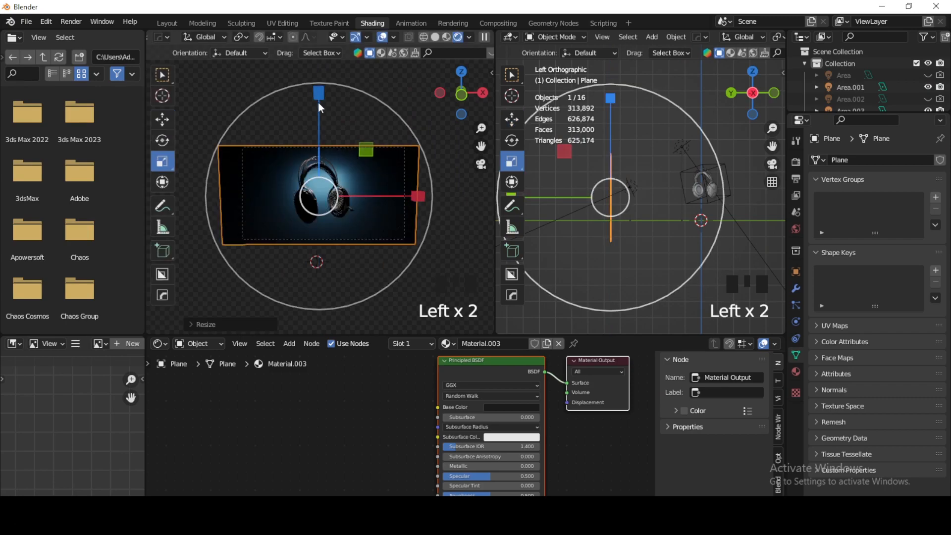
left_click(451, 237)
scroll(312, 190, "up", 8)
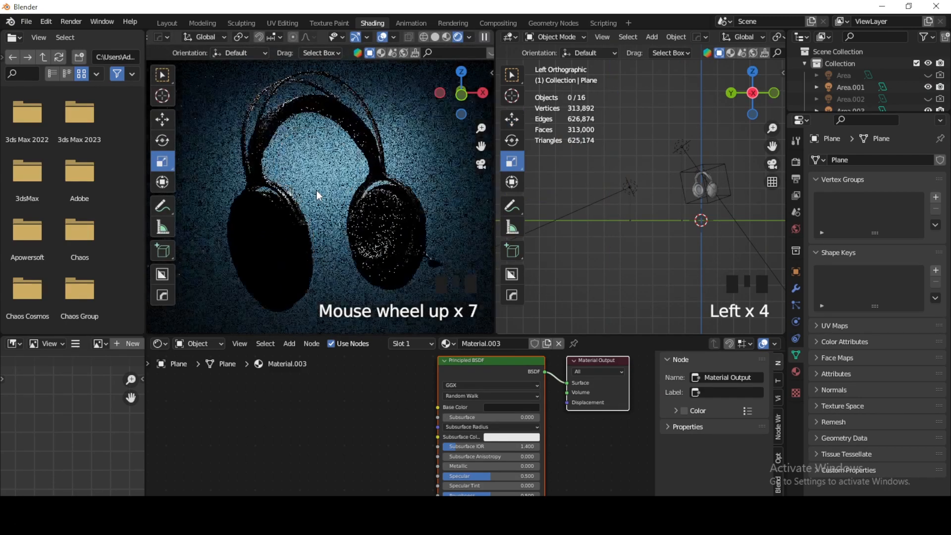
scroll(317, 193, "down", 2)
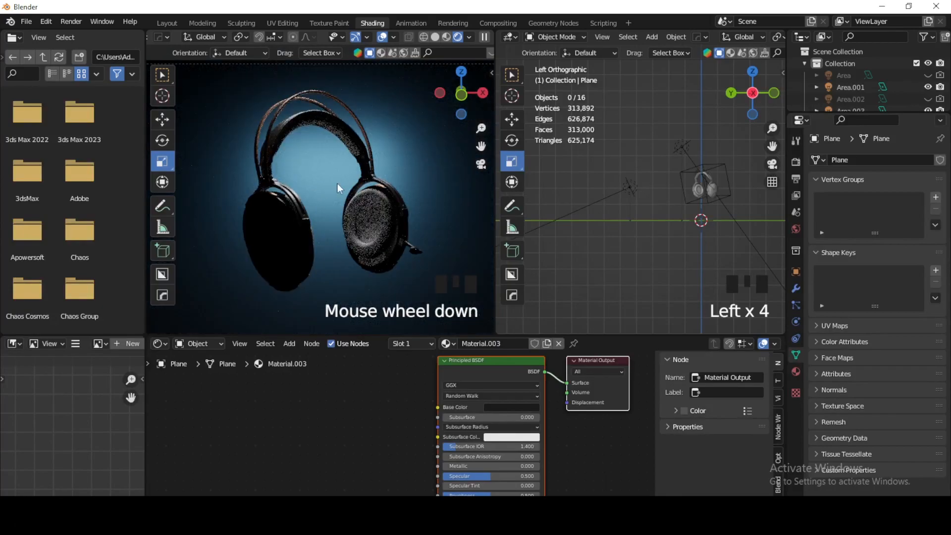
Step: Switch to the Layout workspace and look at the scene through the camera
scroll(693, 218, "down", 6)
middle_click_drag(689, 212, 619, 238)
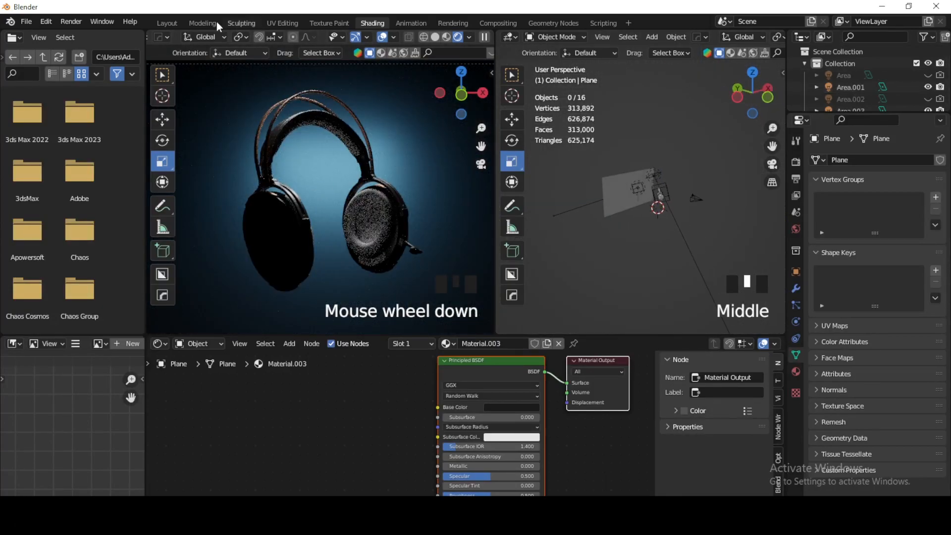
left_click(167, 23)
scroll(417, 218, "down", 4)
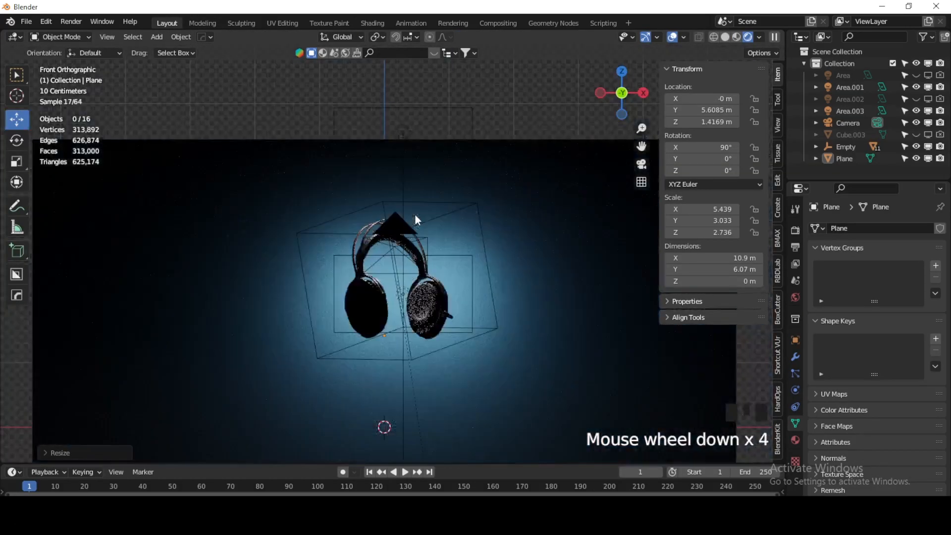
middle_click_drag(456, 267, 452, 199, "shift")
scroll(396, 248, "down", 4)
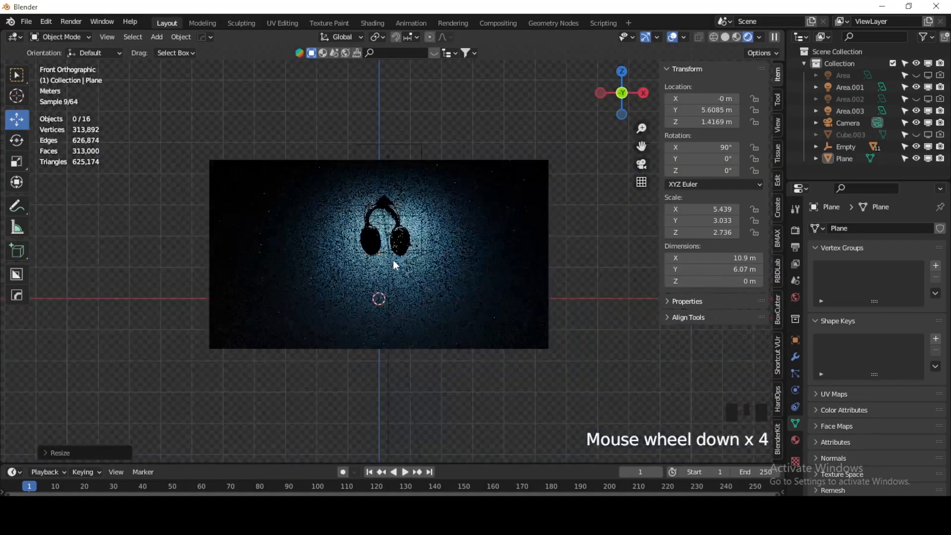
left_click(641, 164)
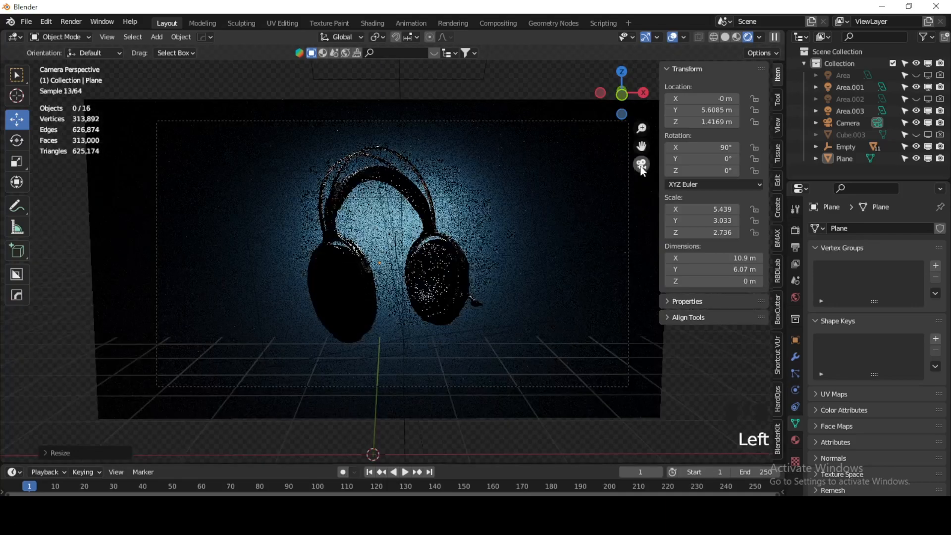
scroll(383, 245, "down", 4)
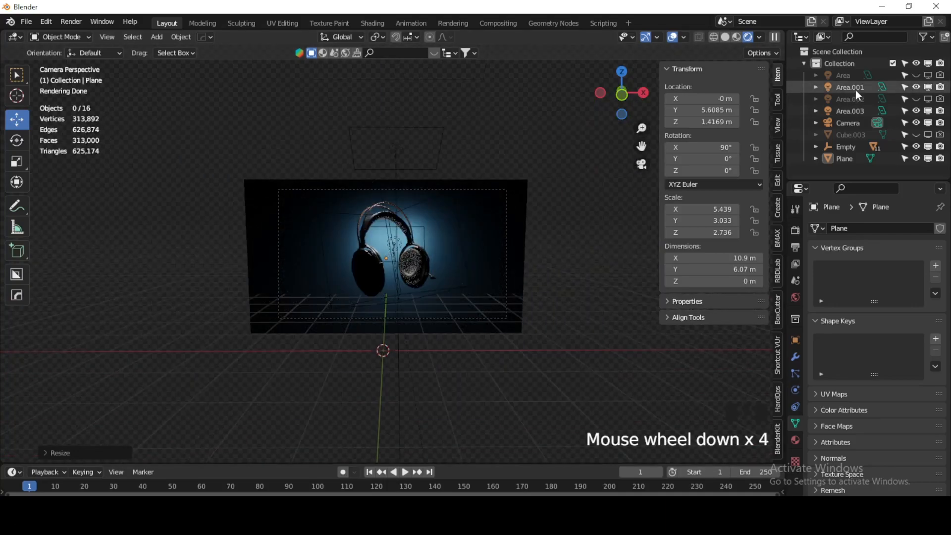
Step: Unhide the Area light for viewport and render, and set its color to soft peach (R 1, G 0.581, B 0.461)
left_click(843, 77)
left_click_drag(916, 75, 941, 76)
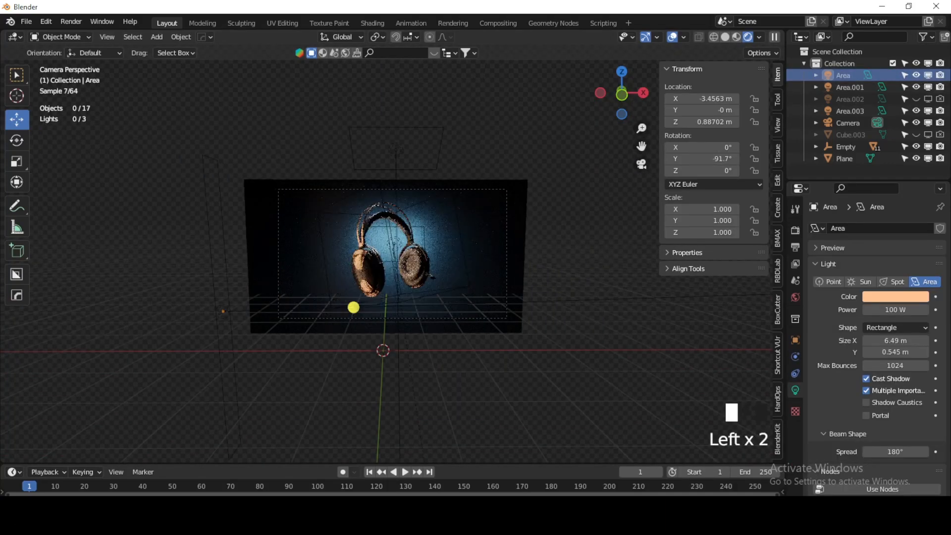
scroll(365, 269, "up", 5)
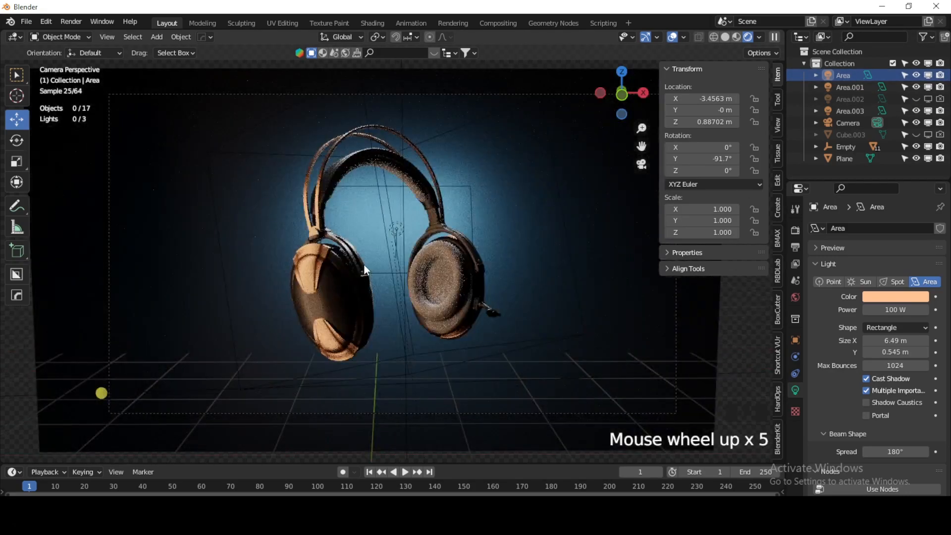
left_click(904, 298)
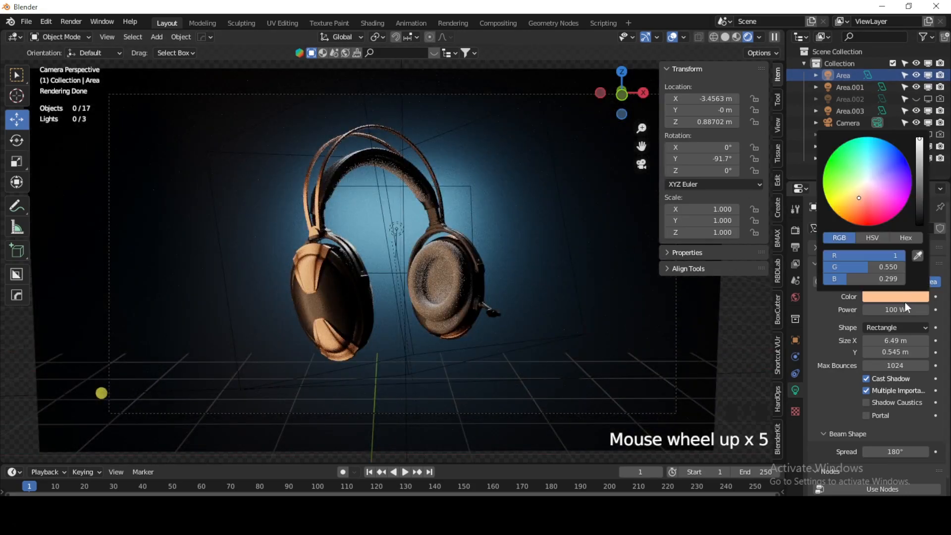
left_click_drag(860, 198, 864, 194)
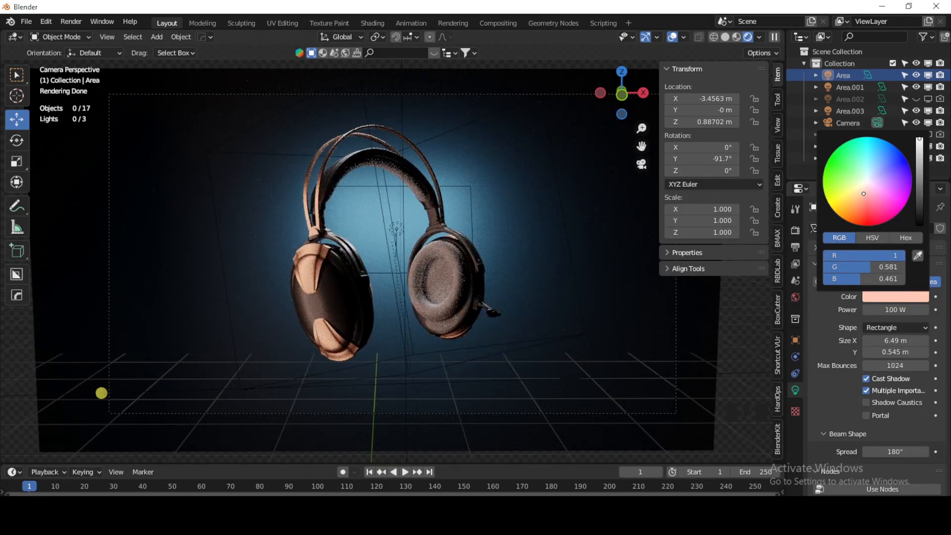
Step: Unhide the Area.002 light for viewport and render and select it
left_click(848, 98)
left_click(916, 100)
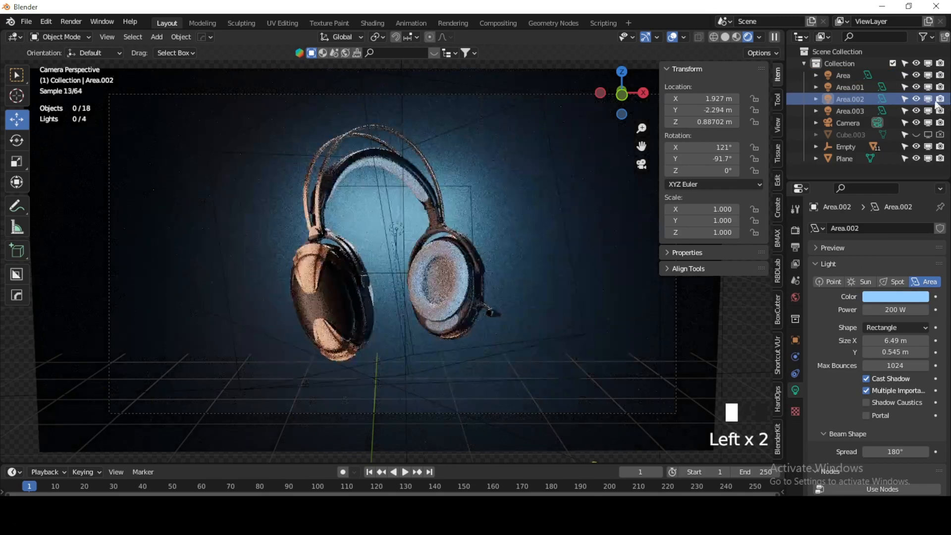
left_click(861, 99)
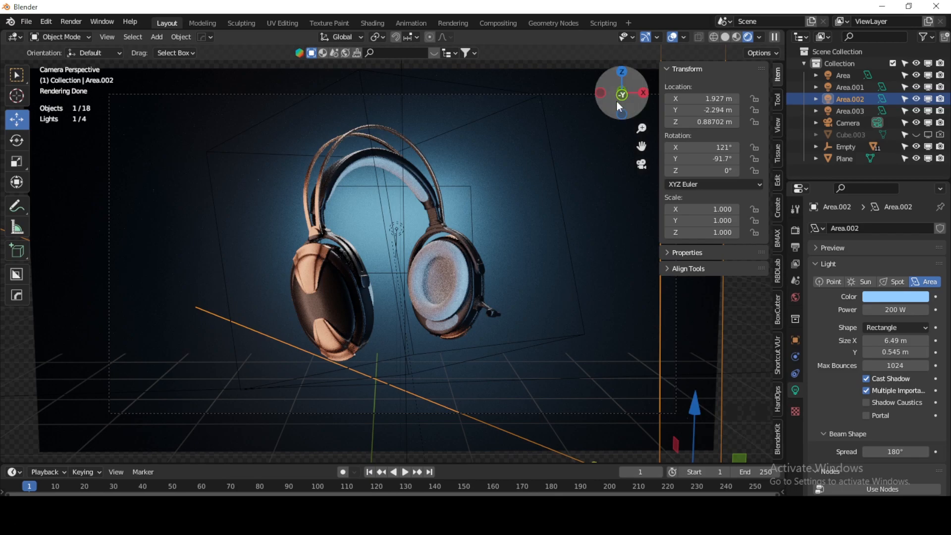
Step: Split the viewport vertically into a rendered camera view and a top view, with the second view's sidebar hidden
left_click(621, 75)
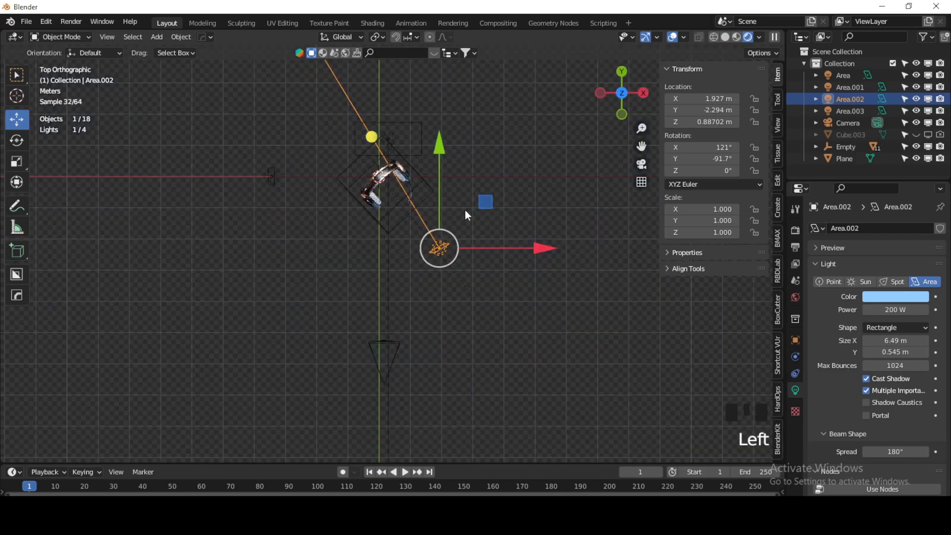
right_click(784, 130)
left_click(736, 127)
left_click(440, 156)
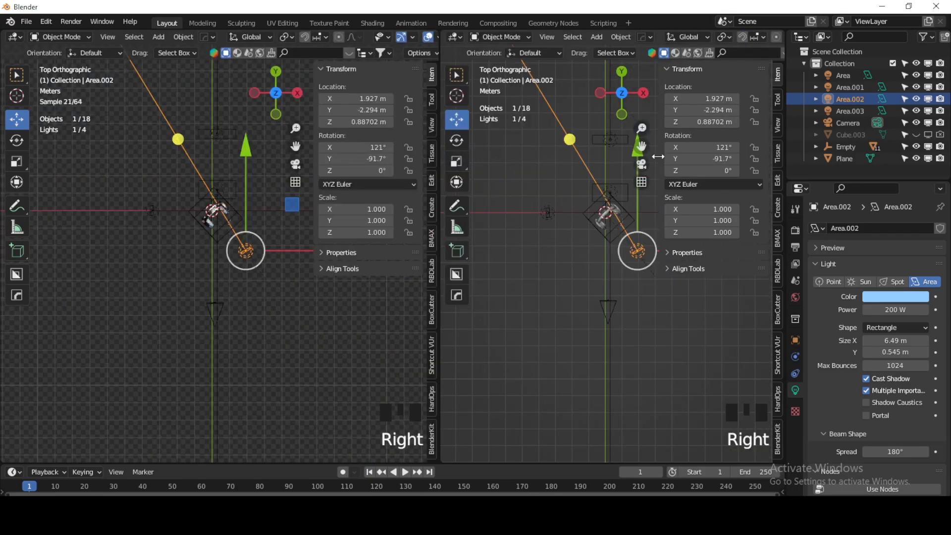
key("n")
key("n")
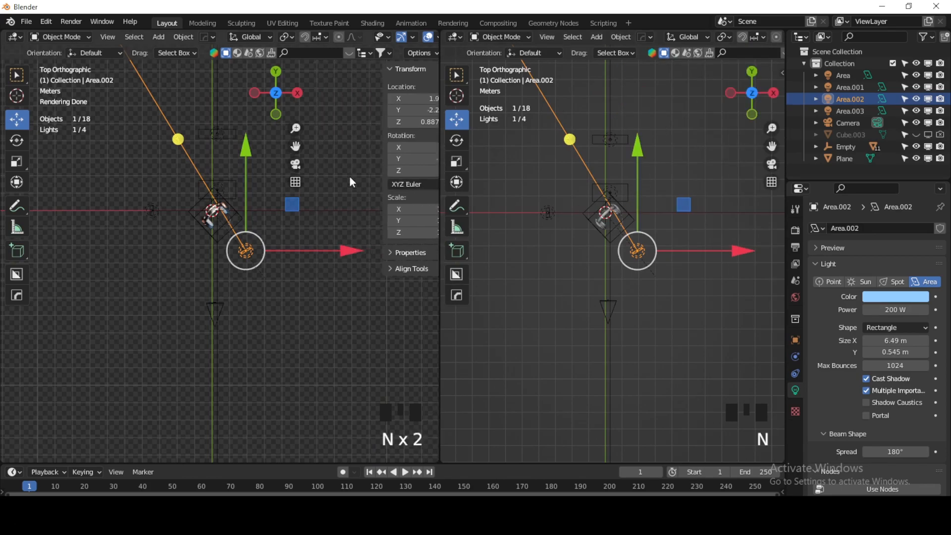
left_click(425, 165)
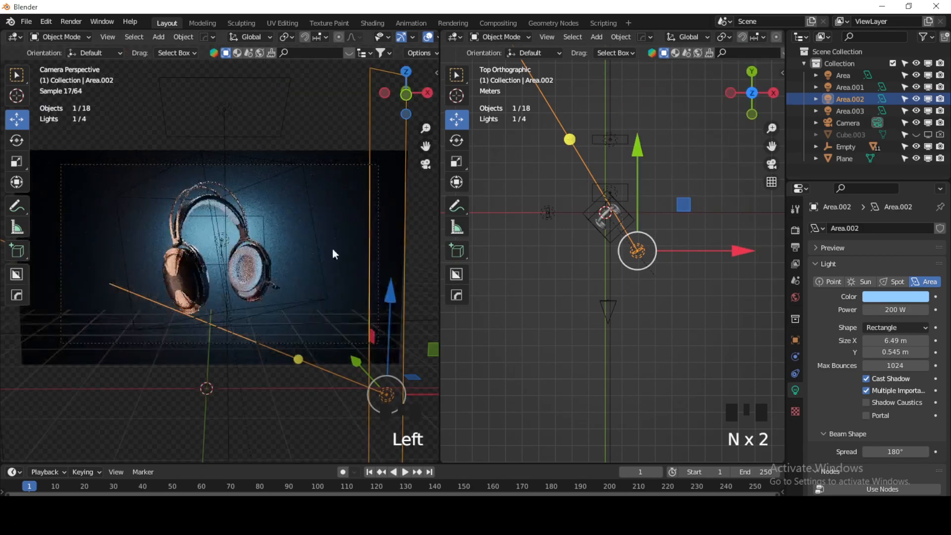
scroll(206, 272, "up", 5)
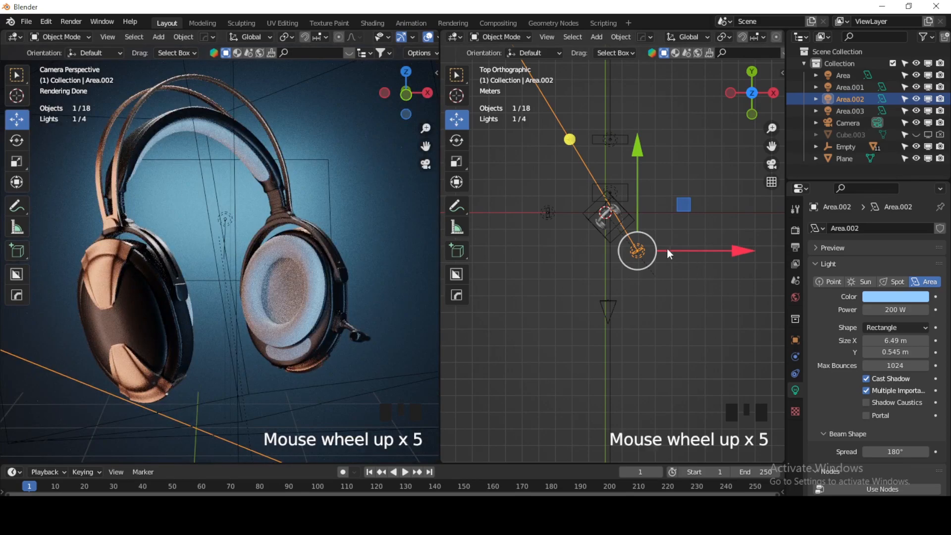
scroll(641, 238, "up", 2)
Step: Rotate the Area.002 light about Z to shine across the headphones along X, and move it farther out beside them
left_click(458, 153)
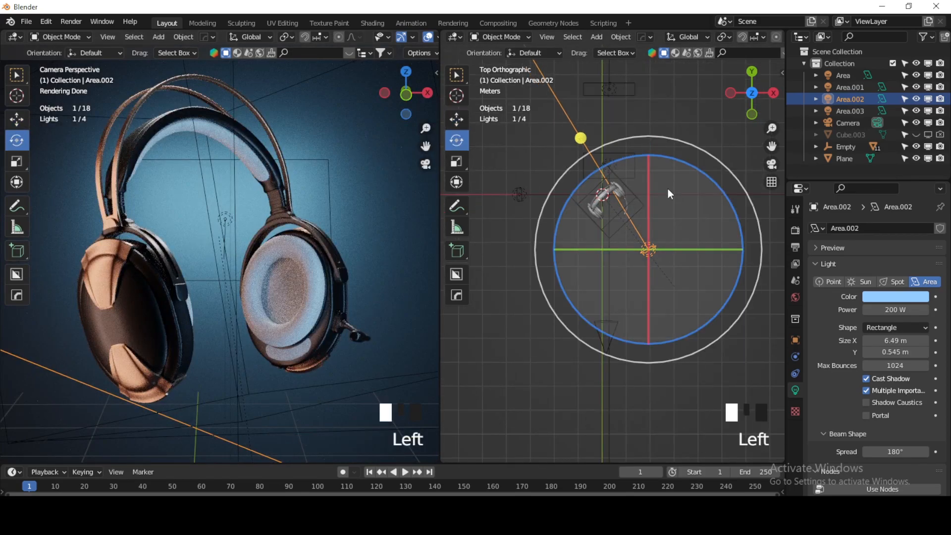
left_click_drag(710, 182, 638, 171)
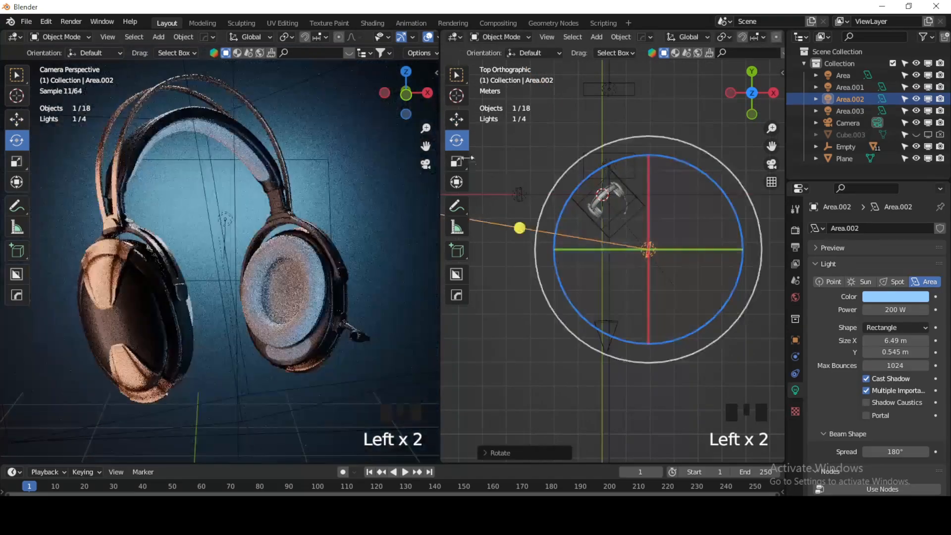
left_click(457, 118)
left_click_drag(695, 206, 751, 175)
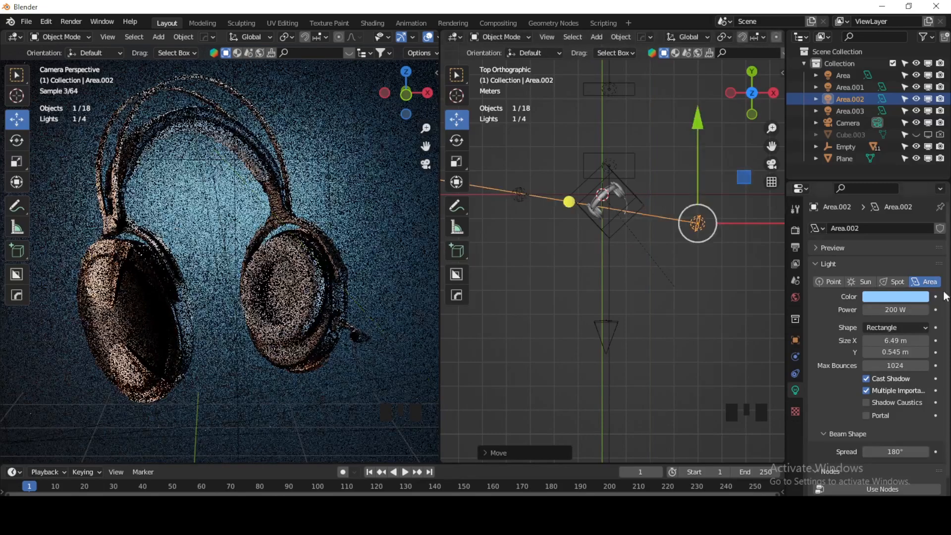
Step: Lighten the Area.002 light's color to a very pale blue (G 0.886, B 1)
left_click(903, 297)
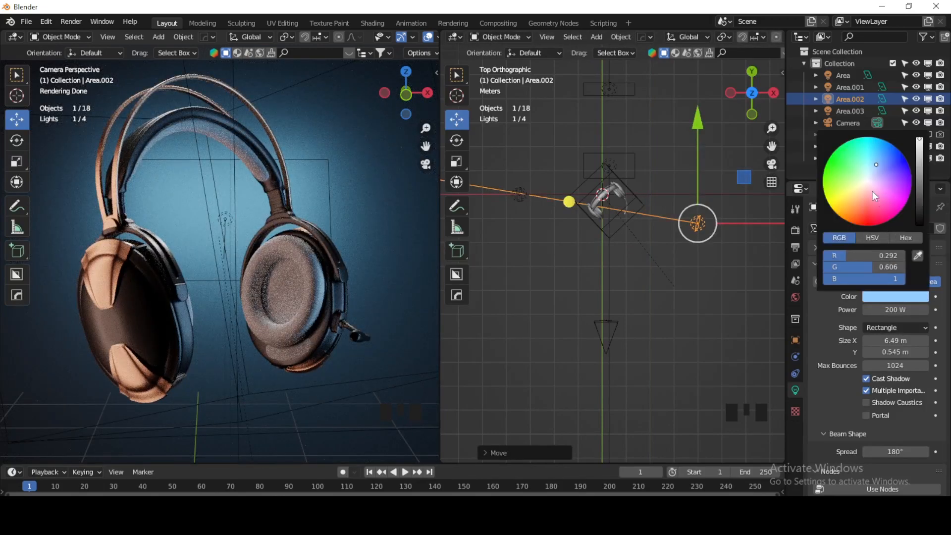
left_click_drag(876, 165, 870, 173)
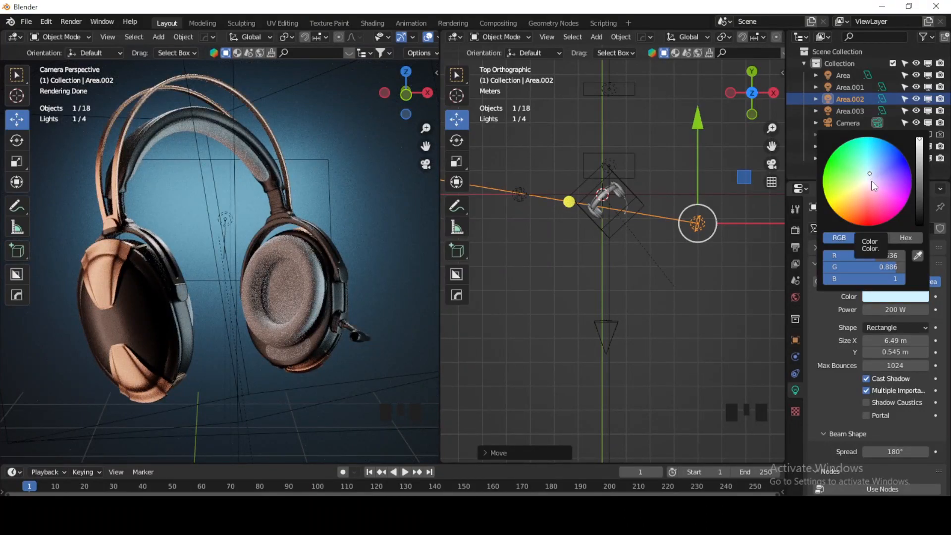
Step: Move the overhead Area.001 light about 1.7 m along negative Y, toward the camera and above the headphones
left_click(629, 160)
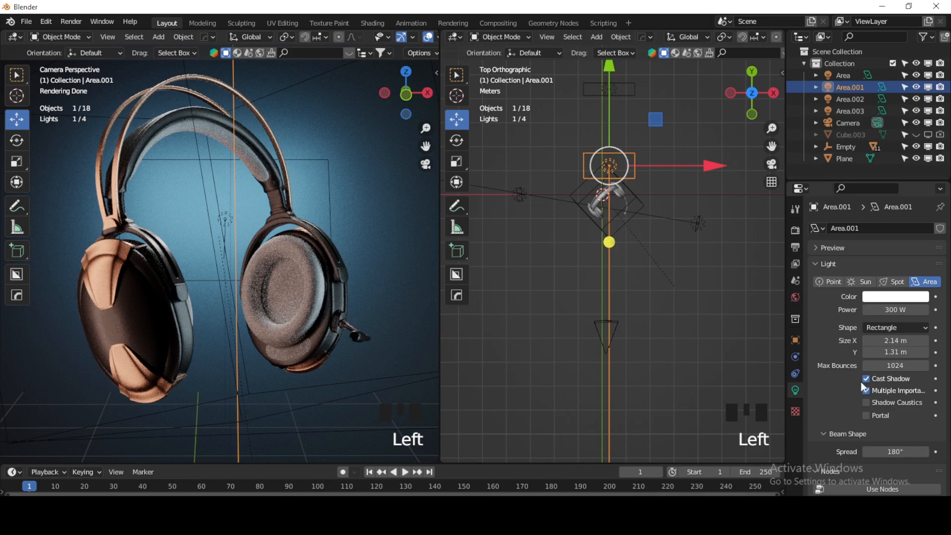
key("ctrl+z")
scroll(602, 222, "up", 5)
scroll(642, 252, "down", 6)
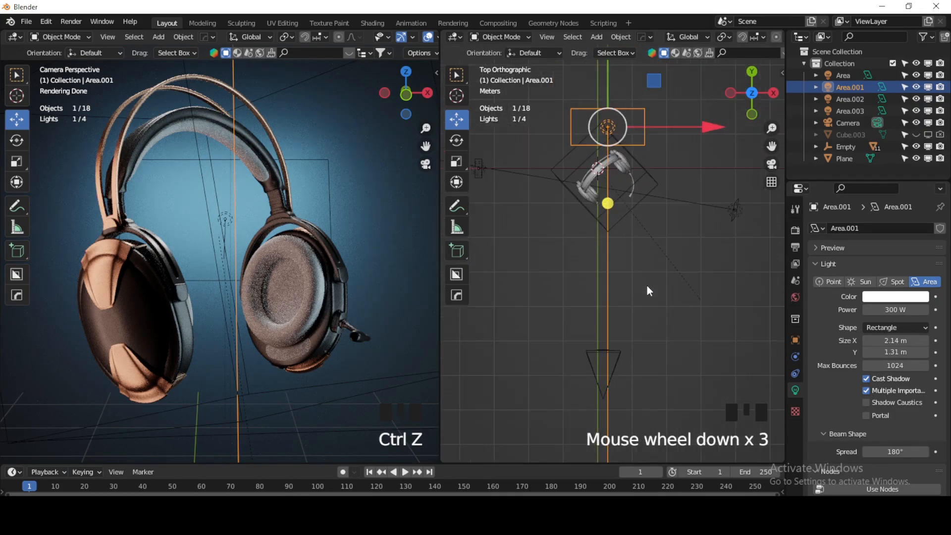
left_click_drag(610, 85, 612, 117)
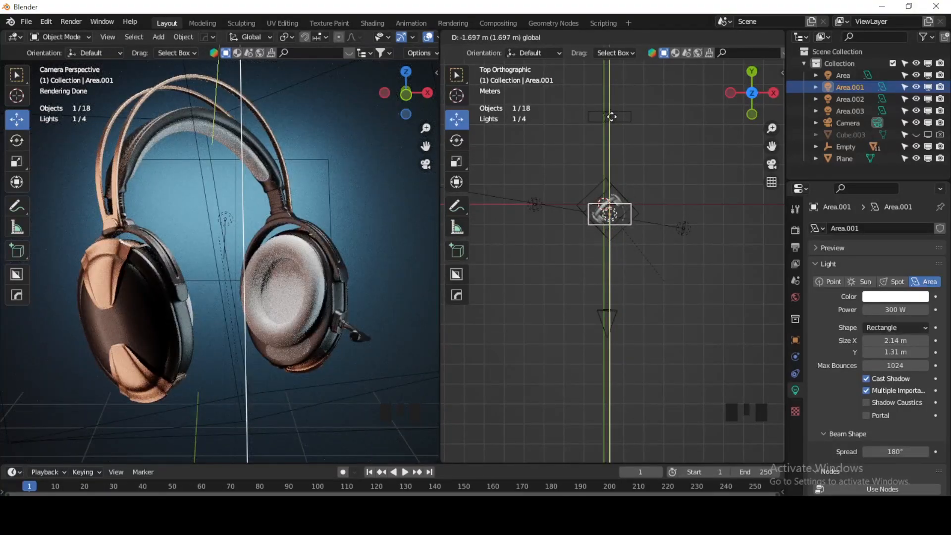
Step: Set the Area.002 light's power to 100 W
left_click(684, 227)
left_click(905, 310)
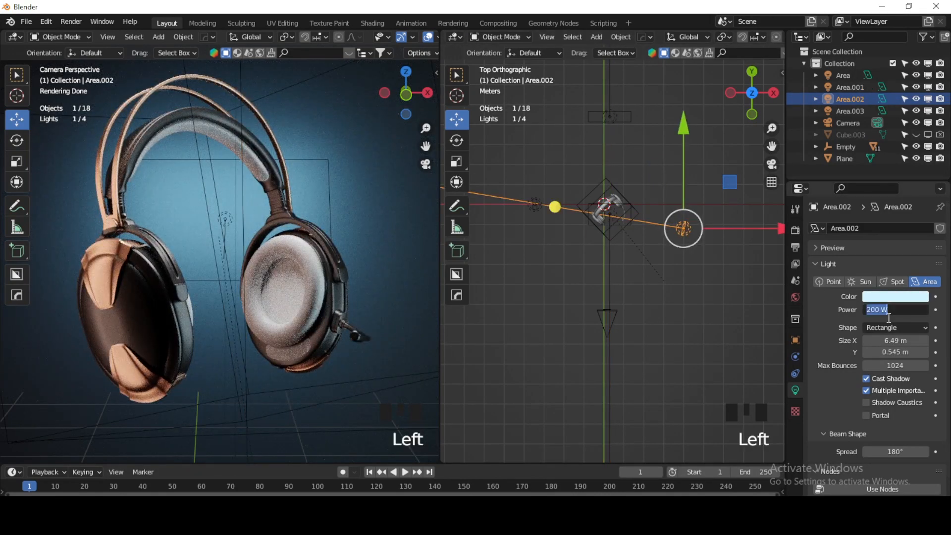
left_click(870, 309)
key("BackSpace")
type("1")
key("Return")
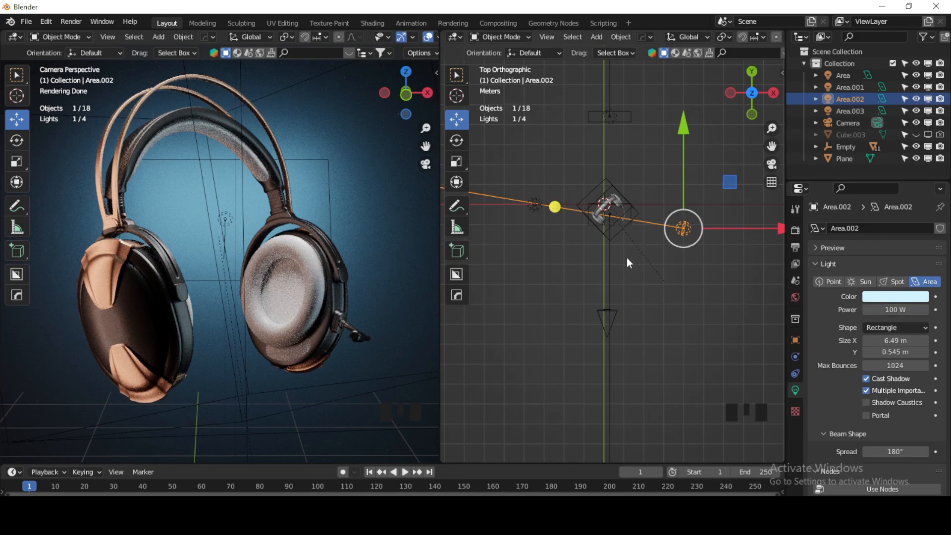
Step: Toggle the Area.001 light's viewport visibility to judge its effect on the headphones, ending with it hidden
left_click(608, 259)
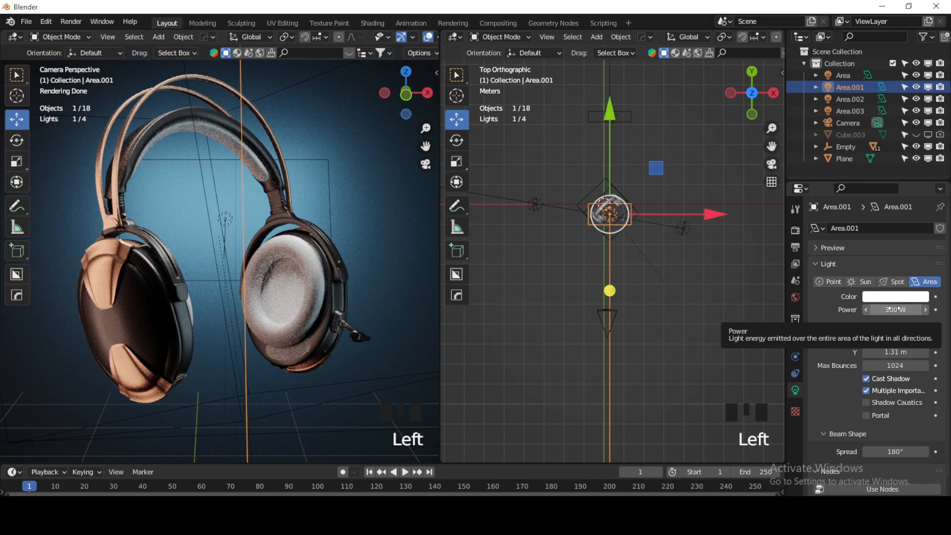
left_click(917, 87)
left_click(919, 88)
left_click(919, 88)
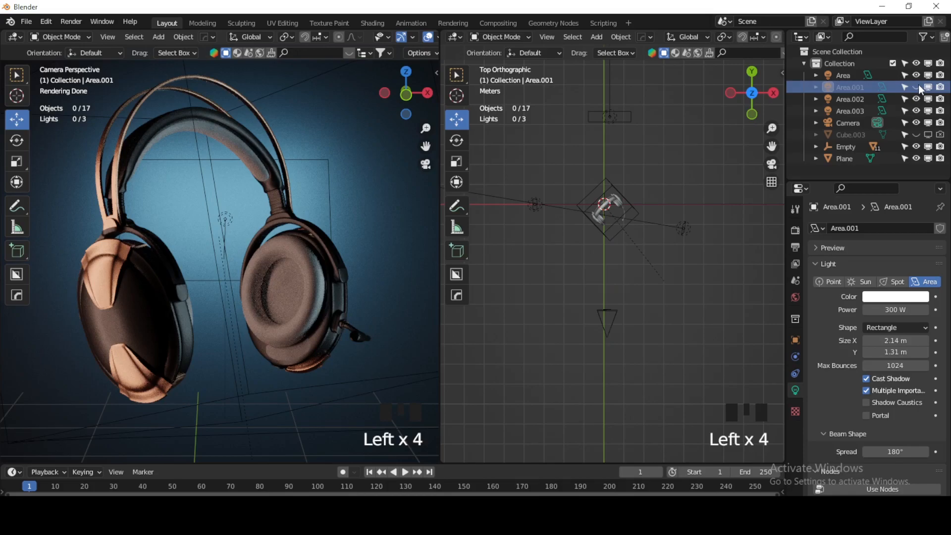
Step: Set the power of the Area.002 light beside the headphones to 400 W
left_click(683, 229)
left_click(890, 310)
left_click_drag(872, 311, 832, 312)
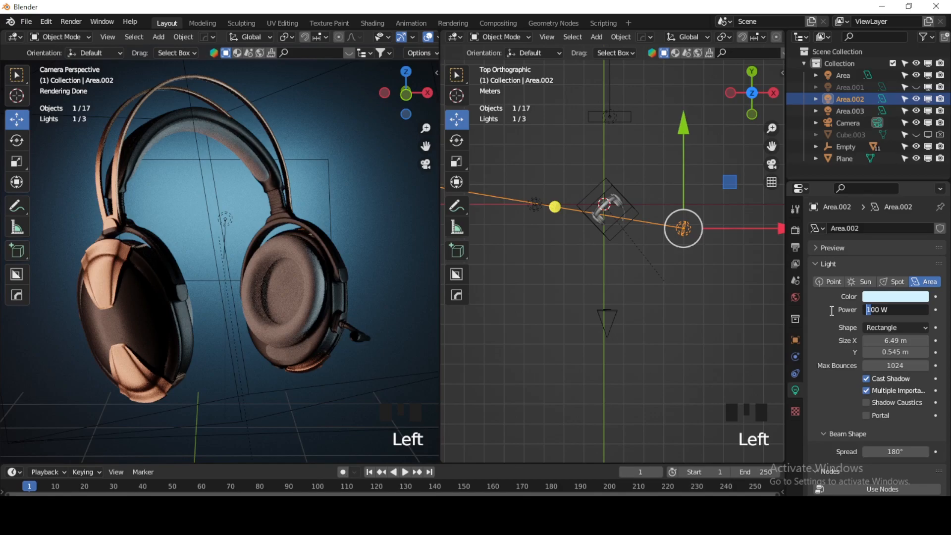
type("4")
left_click(830, 309)
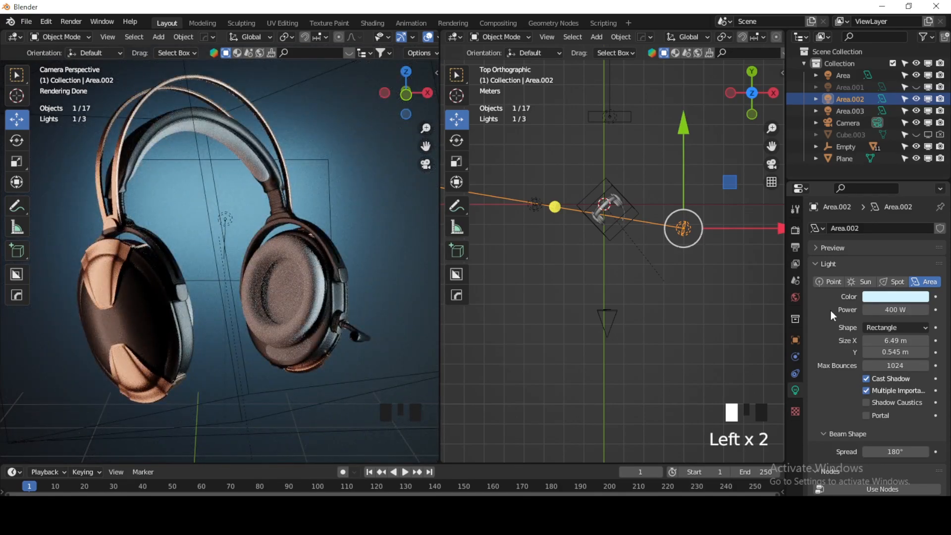
Step: Reduce the Area.002 light's power to 200 W
left_click(876, 310)
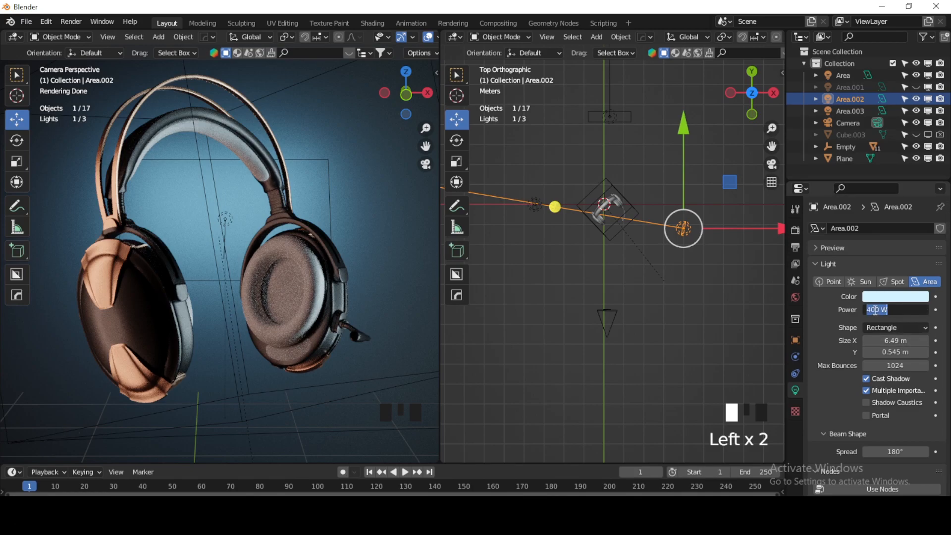
left_click_drag(871, 308, 836, 308)
type("2")
left_click(834, 307)
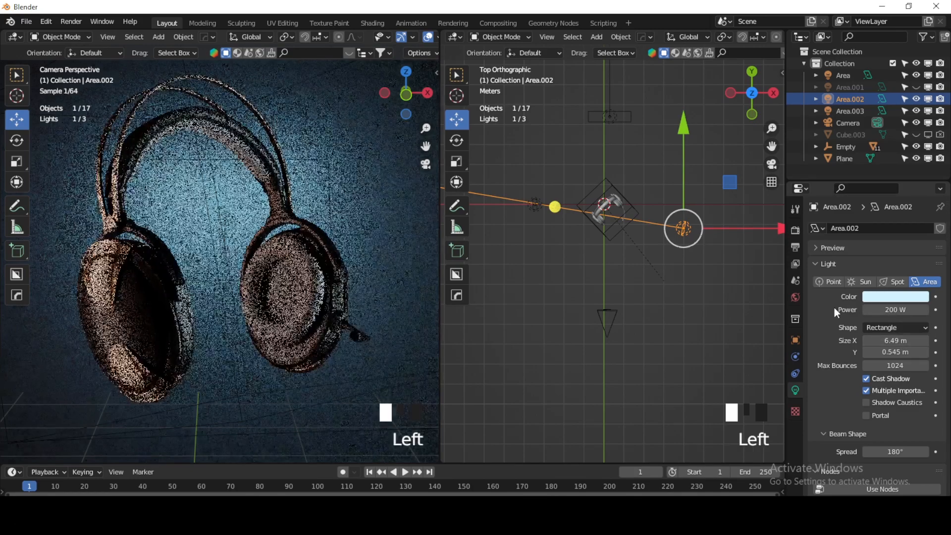
Step: Try a yellow-green tint on the Area.002 light, ending on a light violet color (R 0.758, G 0.475, B 1)
left_click(886, 296)
mouse_move(869, 173)
left_mouse_down()
mouse_move(907, 191)
mouse_move(879, 173)
mouse_move(860, 173)
mouse_move(853, 186)
left_mouse_up()
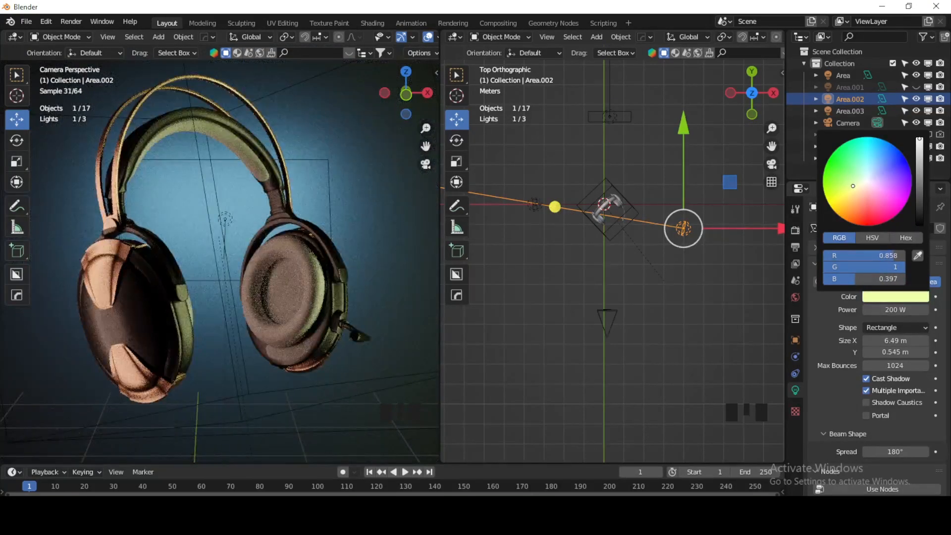
mouse_move(853, 186)
left_mouse_down()
mouse_move(877, 196)
mouse_move(880, 183)
left_mouse_up()
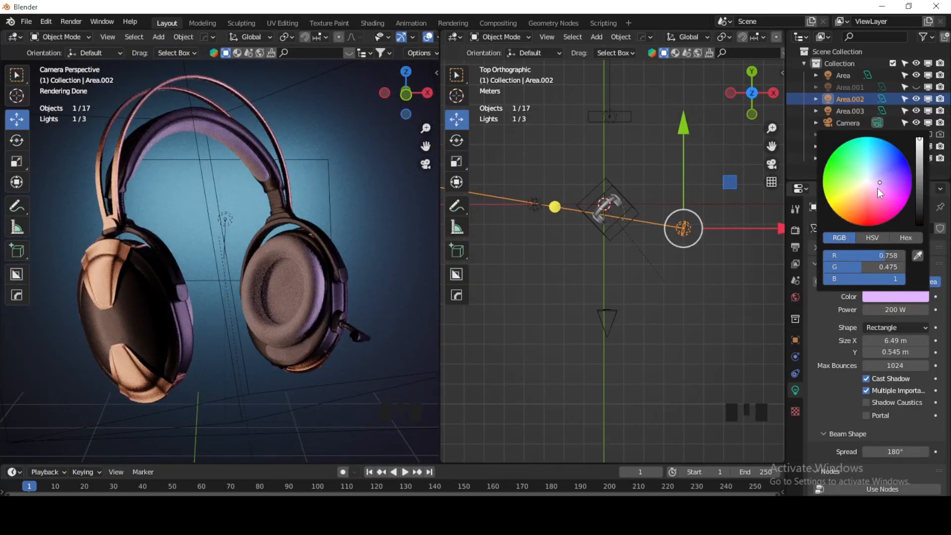
Step: Show the hidden Area.001 light in the viewport again and set its power to 100 W
left_click(851, 88)
left_click(916, 88)
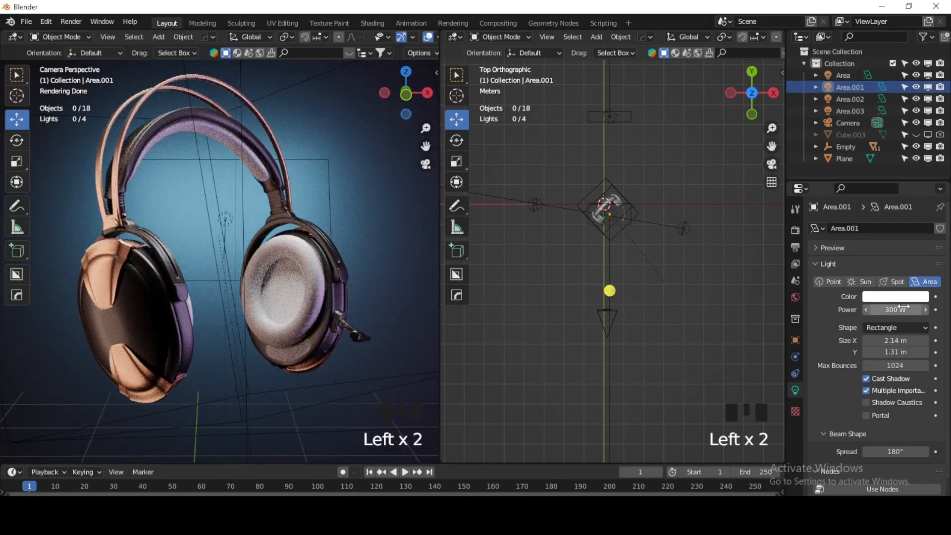
left_click(887, 310)
left_click(870, 310)
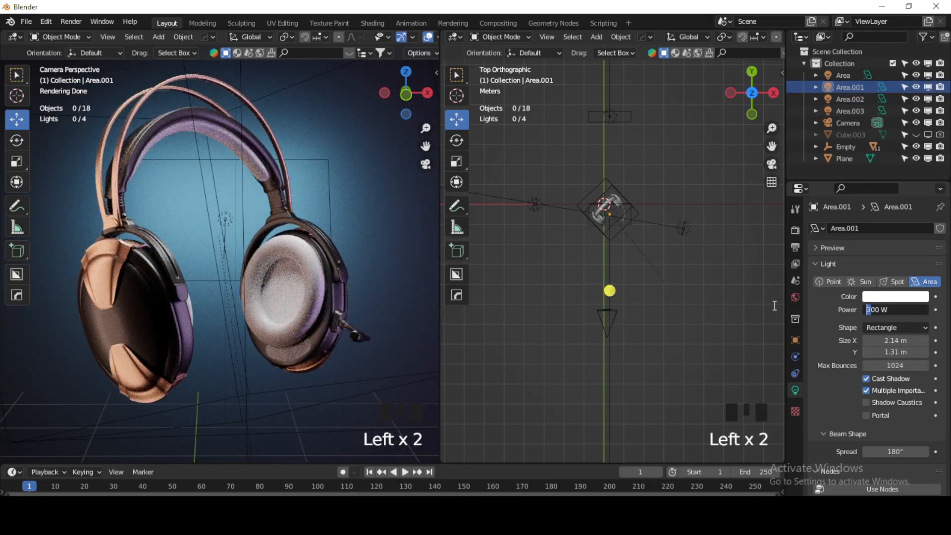
type("1")
key("Return")
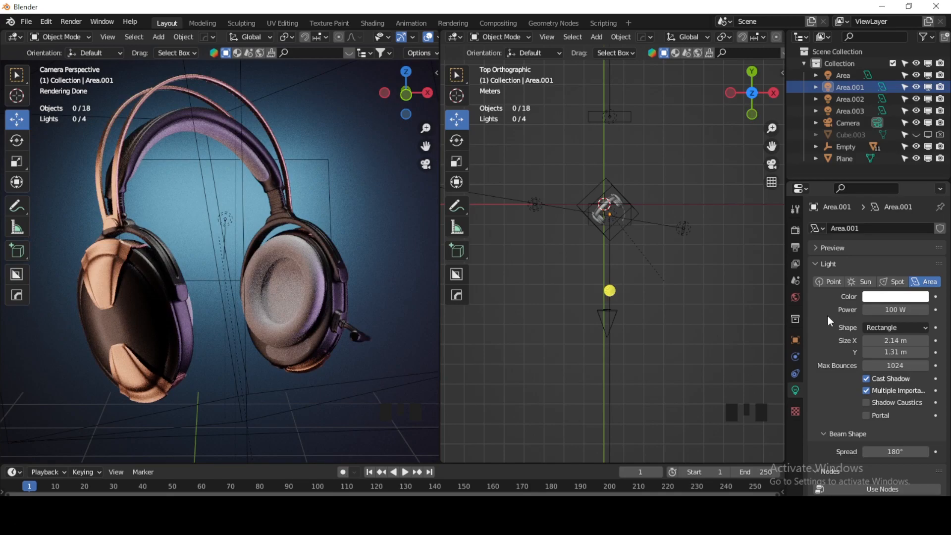
Step: Change the color of the Area.003 backdrop light to a softer blue (R 0.360, G 0.600, B 1)
left_click(535, 206)
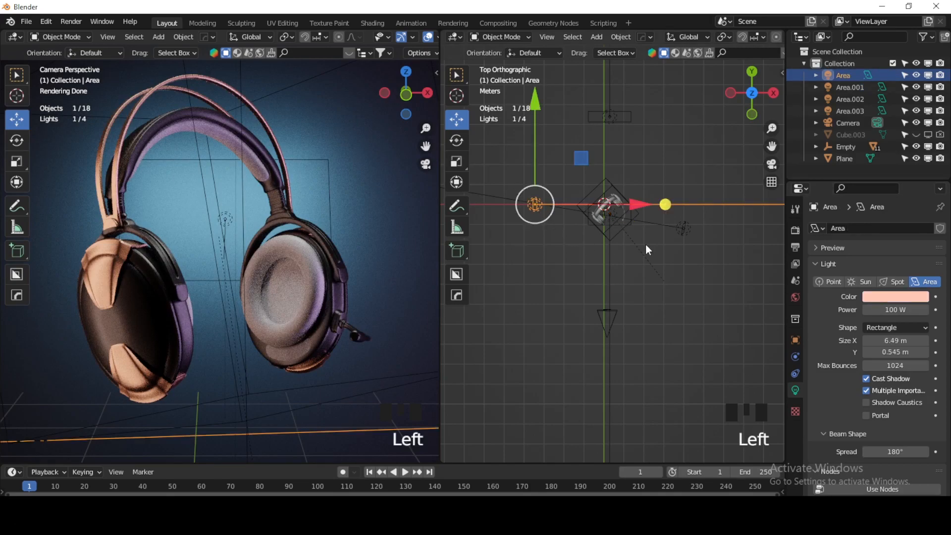
scroll(664, 265, "down", 11)
scroll(590, 250, "up", 5)
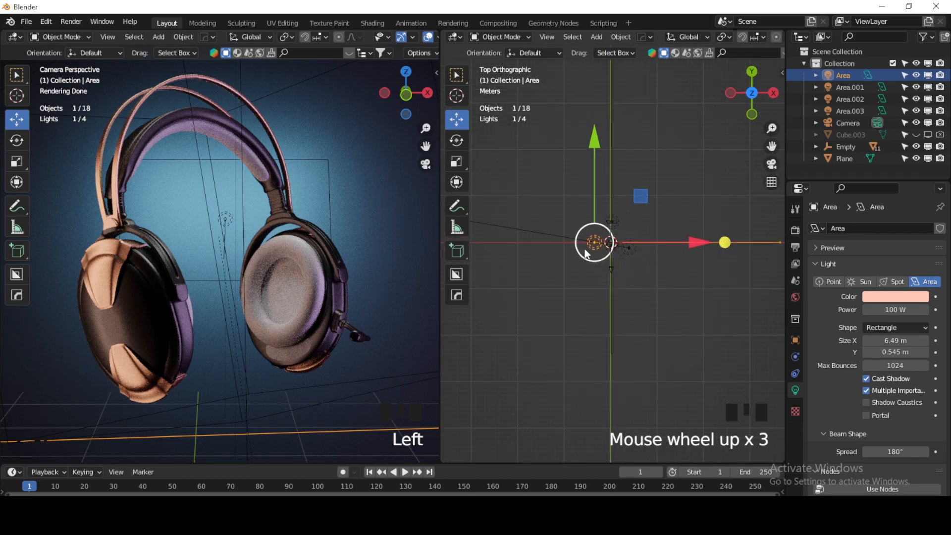
left_click(753, 114)
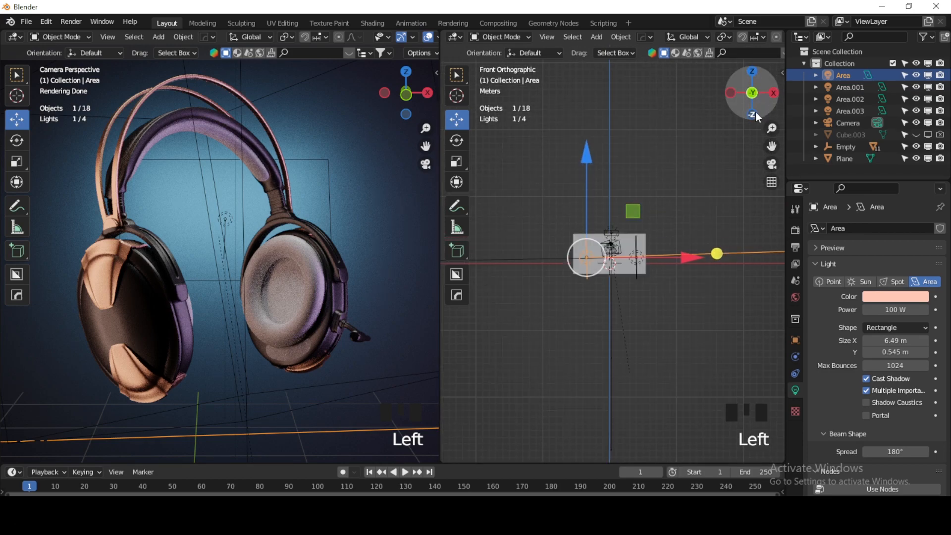
middle_click_drag(608, 269, 689, 275)
left_click(567, 250)
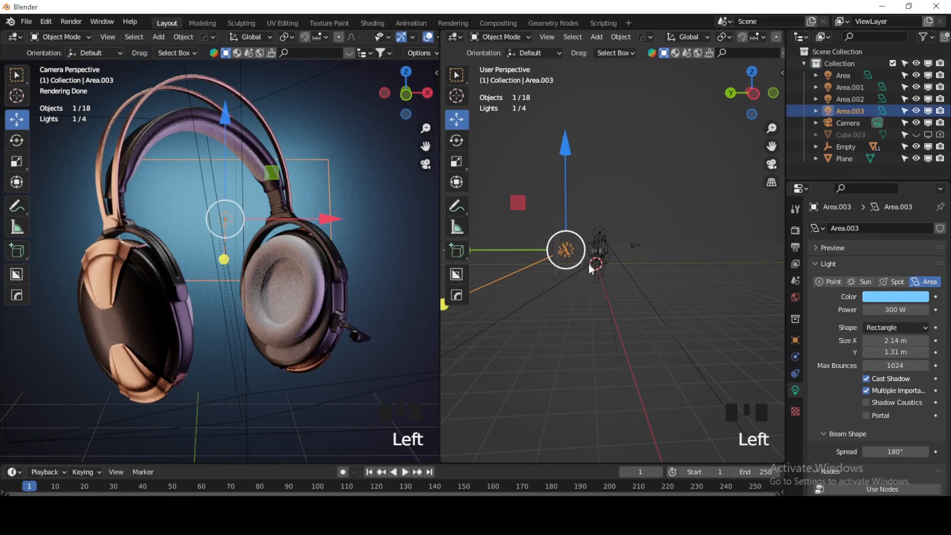
left_click(897, 296)
left_click_drag(877, 159, 876, 167)
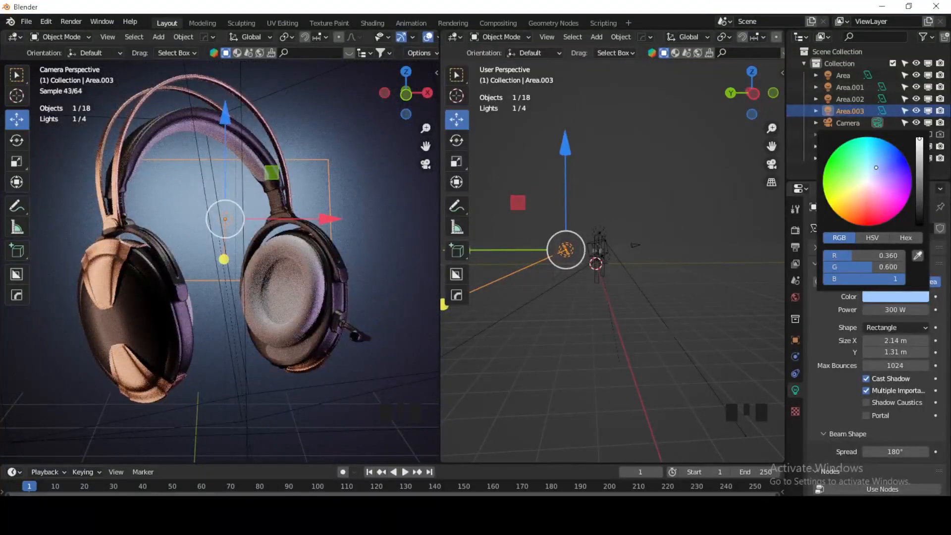
Step: Rotate the Area.003 light about the X axis in a side view so it points almost horizontally at the backdrop
middle_click_drag(631, 249, 647, 231)
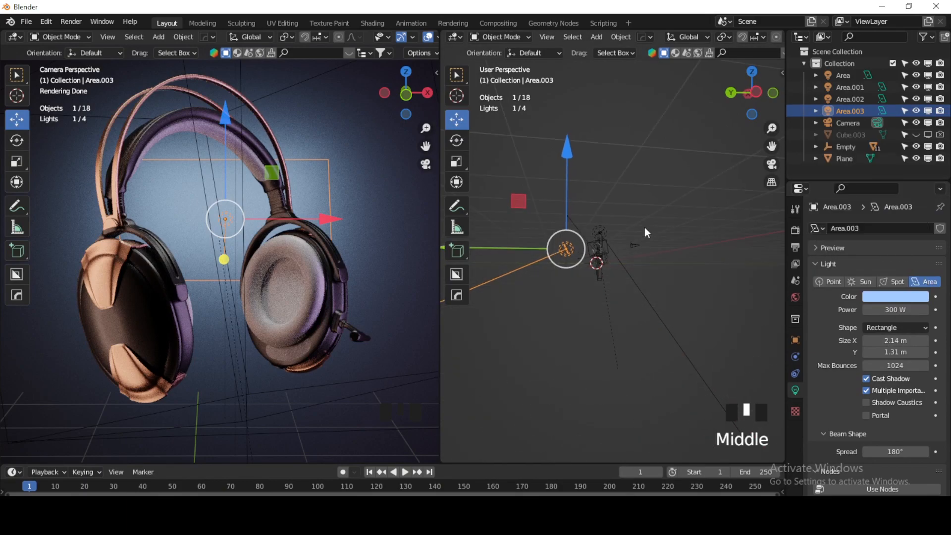
left_click(755, 92)
scroll(486, 174, "up", 3)
left_click(458, 141)
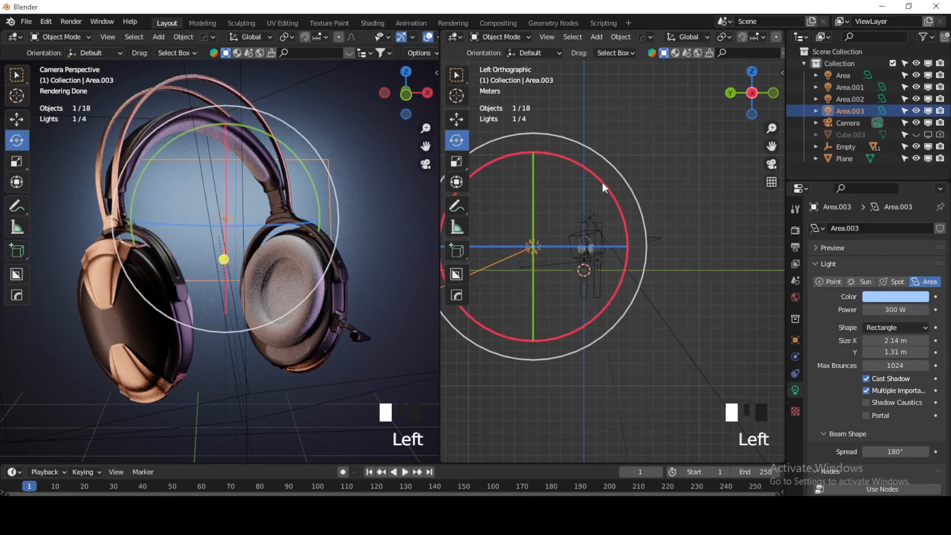
left_click_drag(608, 190, 620, 216)
left_click(459, 122)
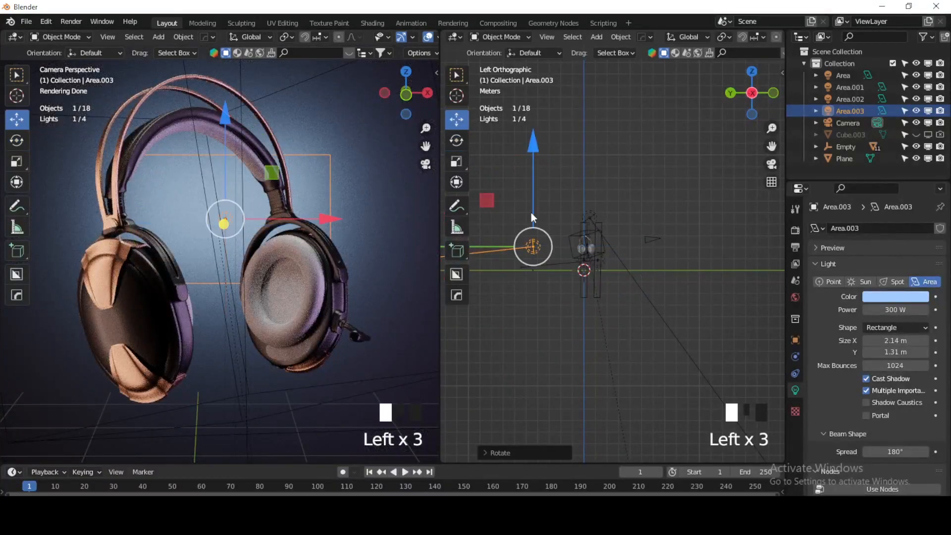
left_click(490, 208)
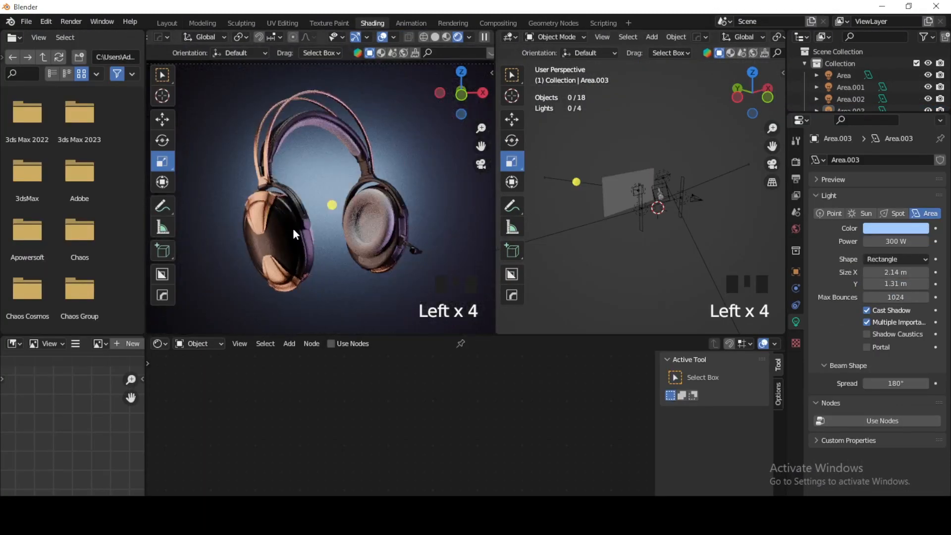
Step: In the Shading workspace, shift the metalic material's base color from copper toward a golden orange
scroll(293, 228, "up", 2)
left_click(293, 228)
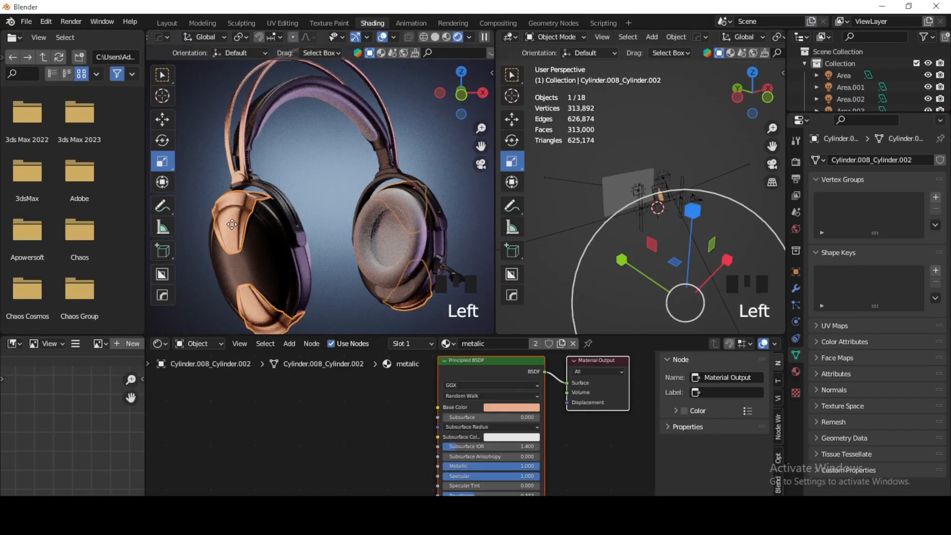
left_click(513, 408)
left_click_drag(516, 324, 512, 325)
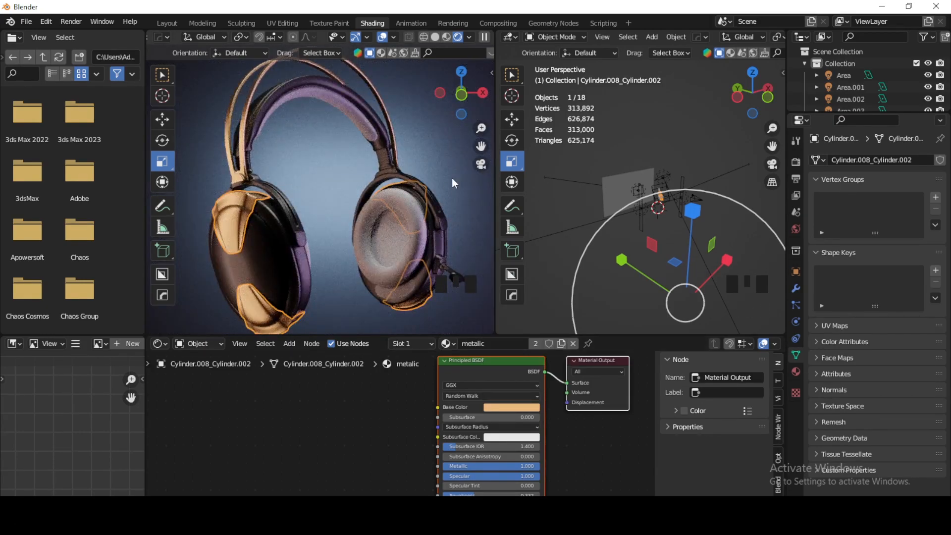
Step: Set the maximum viewport samples for the Cycles render engine to 128
left_click(345, 163)
scroll(345, 162, "down", 3)
left_click(796, 179)
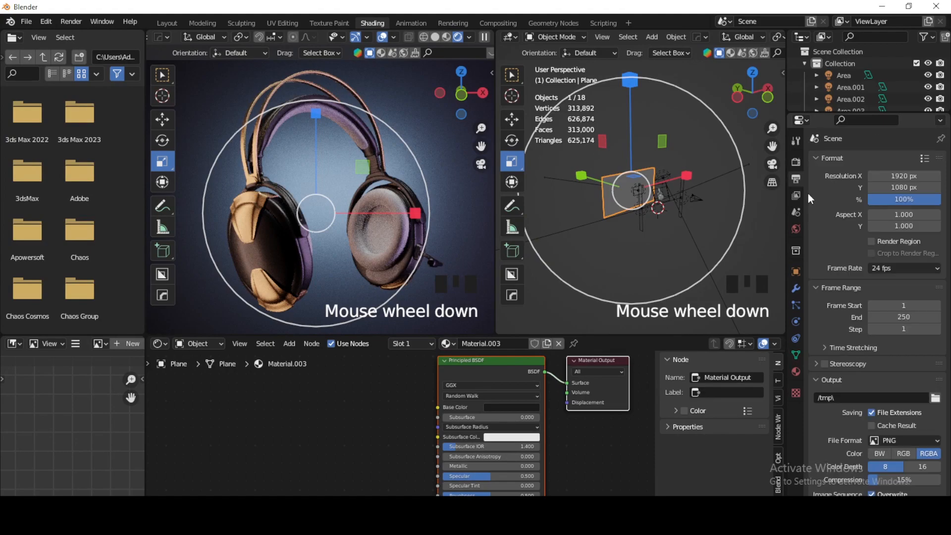
left_click(796, 162)
left_click(905, 257)
type("128")
left_click(834, 261)
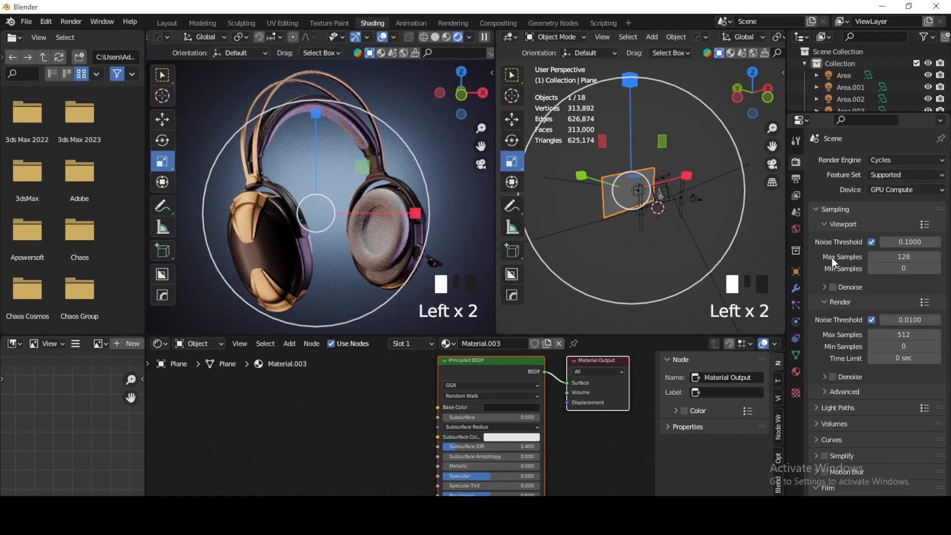
Step: Dim the Area.003 backdrop light by setting its power to 50 W
middle_click_drag(677, 215, 737, 202)
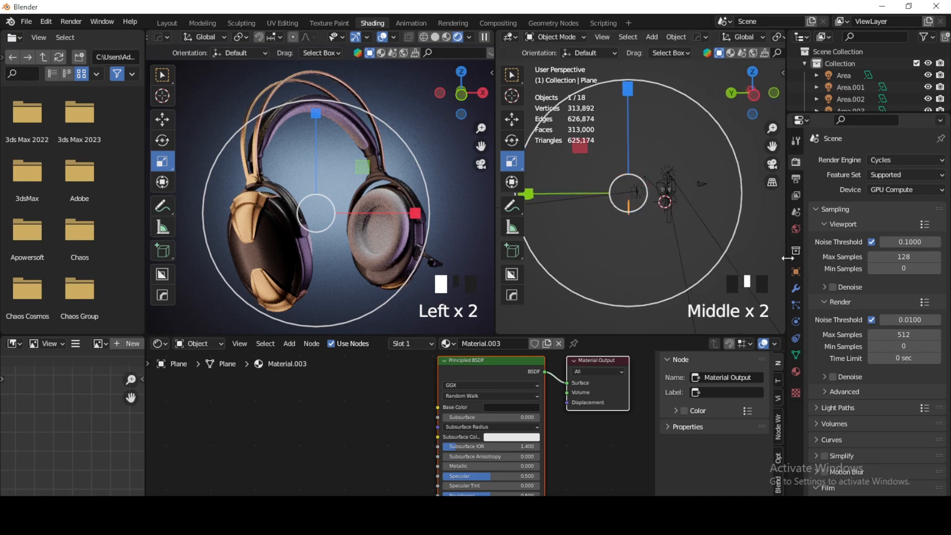
left_click(635, 200)
left_click(636, 194)
left_click(797, 323)
left_click(885, 242)
type("50")
left_click(799, 242)
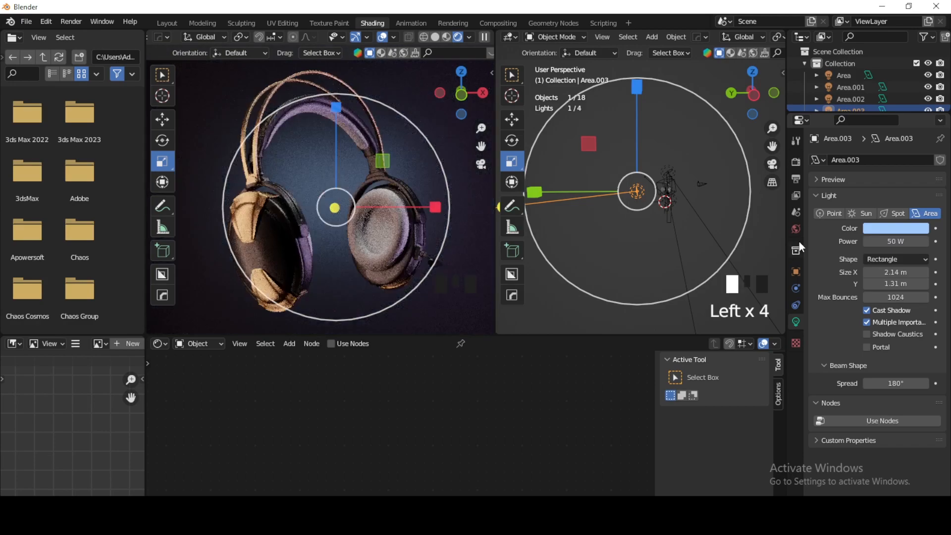
Step: Toggle the Area.002 light off and on to judge its effect, and raise its color's green value to 0.754
middle_click_drag(770, 226, 664, 213)
scroll(661, 214, "up", 2)
left_click(693, 158)
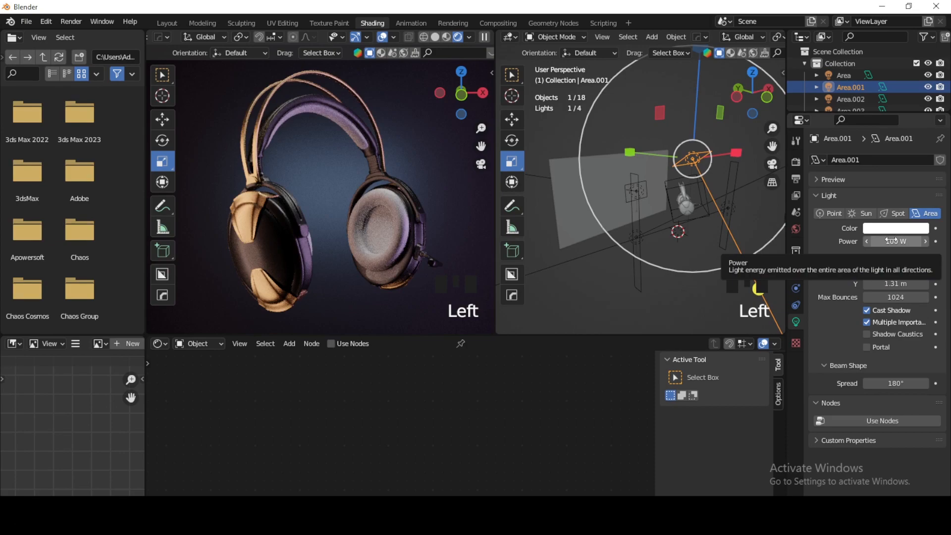
left_click(733, 202)
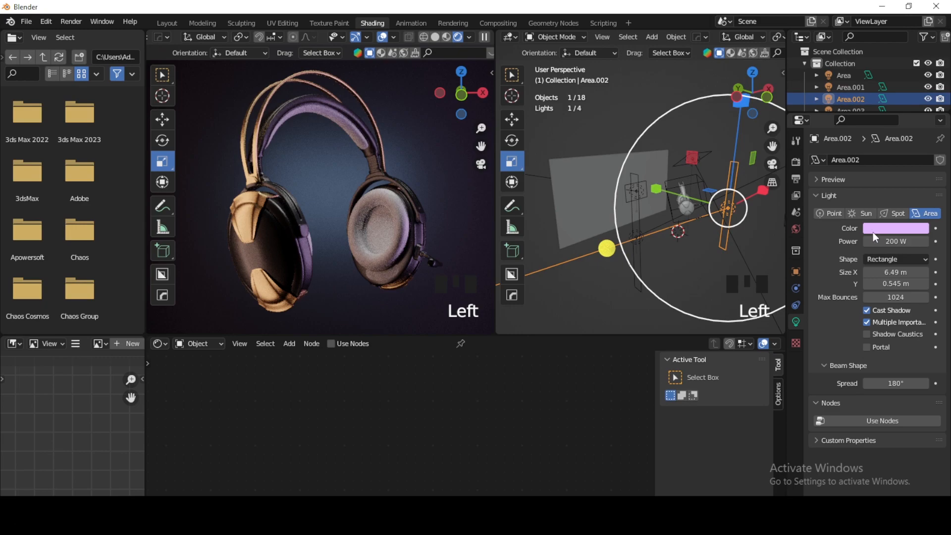
left_click(929, 100)
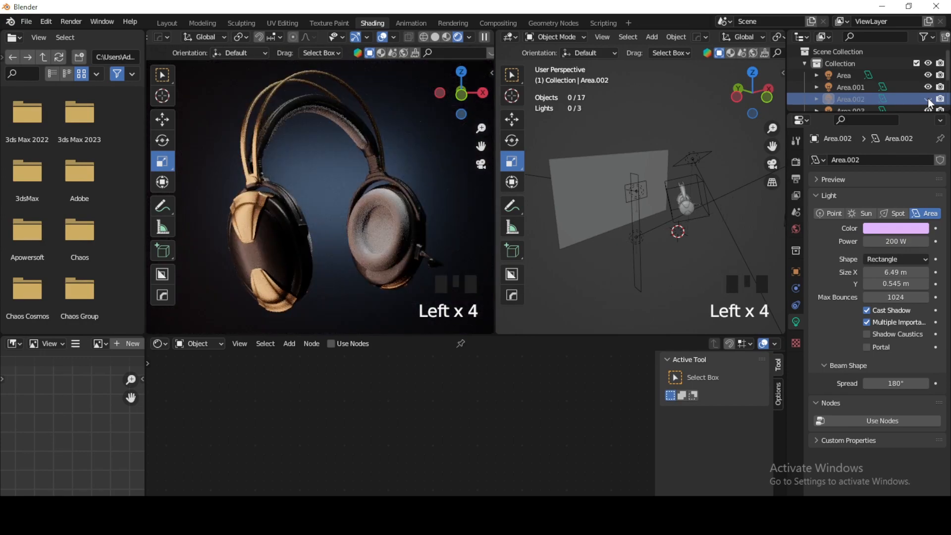
left_click(930, 100)
left_click(901, 229)
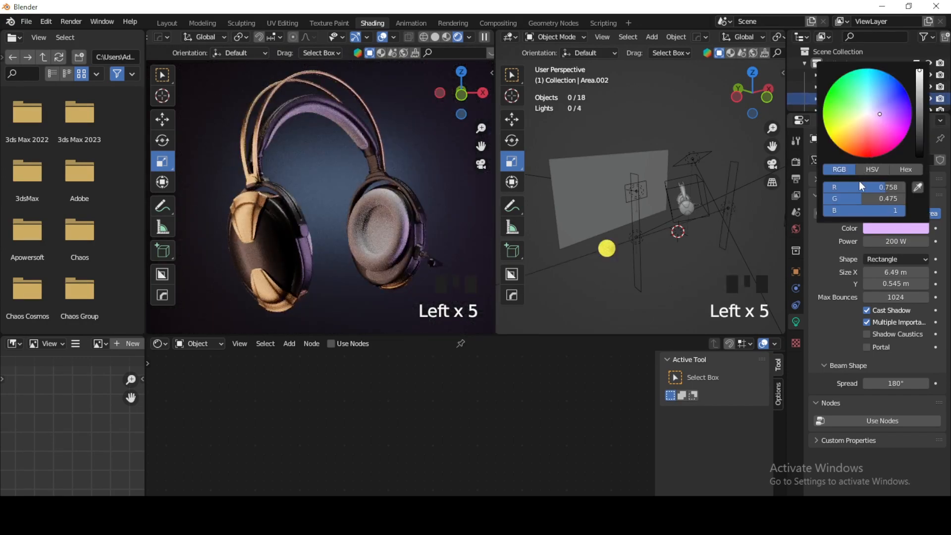
left_click_drag(864, 198, 886, 198)
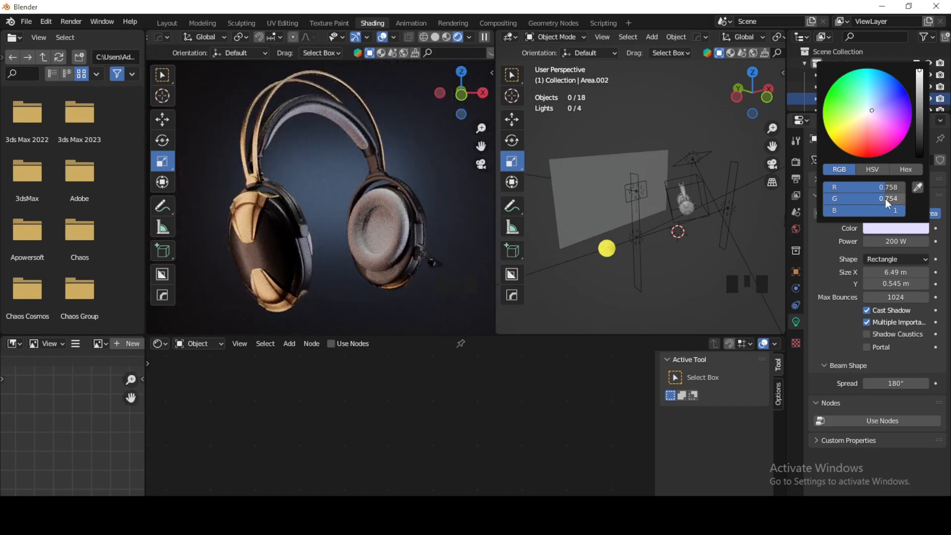
Step: Tint the overhead Area.001 light a very pale peach color
left_click(692, 159)
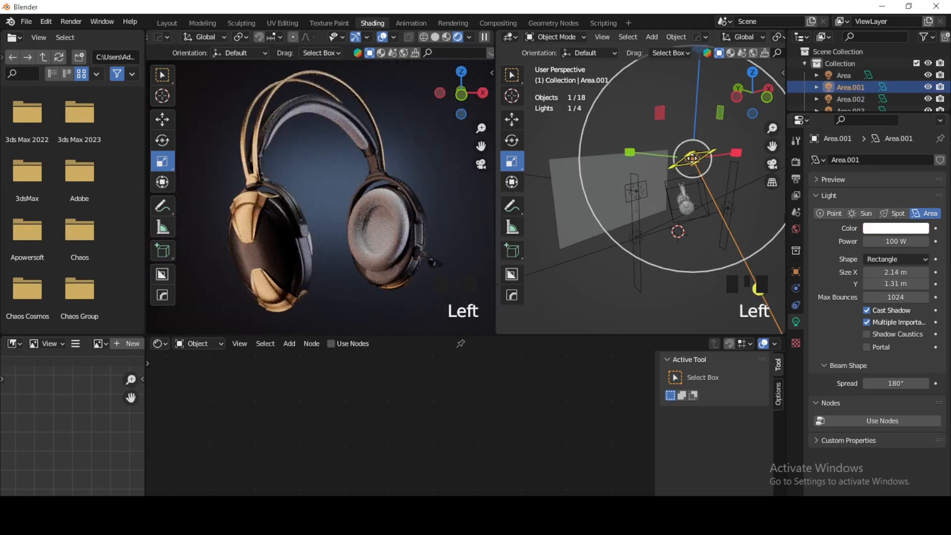
left_click(896, 229)
left_click_drag(867, 114, 865, 119)
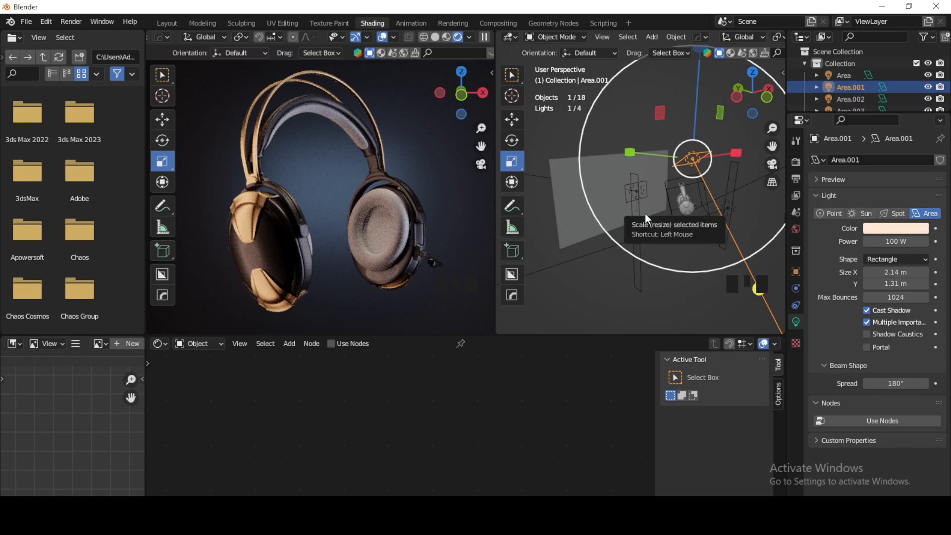
Step: In the top view, rotate the Area light clockwise about Z toward the camera side and move it along X closer to the headphones
left_click(637, 232)
left_click(753, 72)
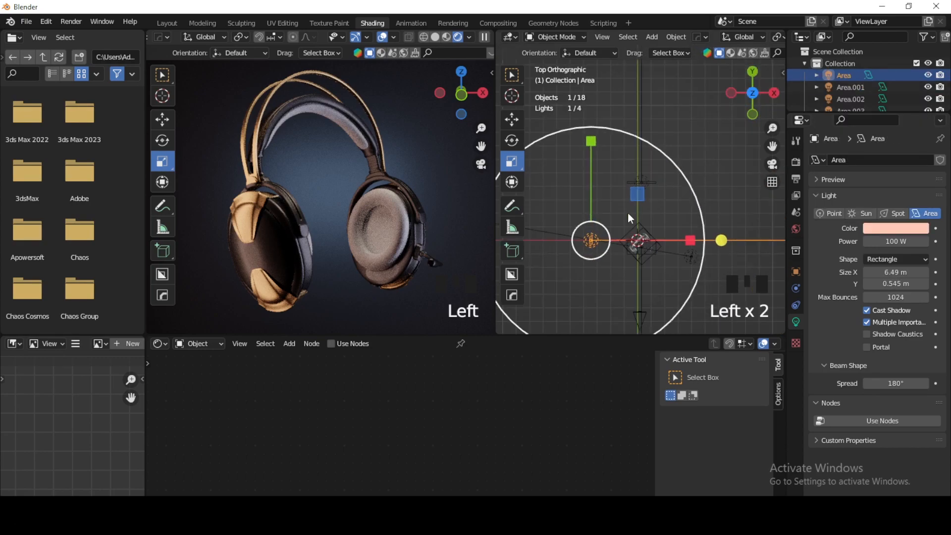
left_click(512, 140)
left_click_drag(674, 193, 668, 239)
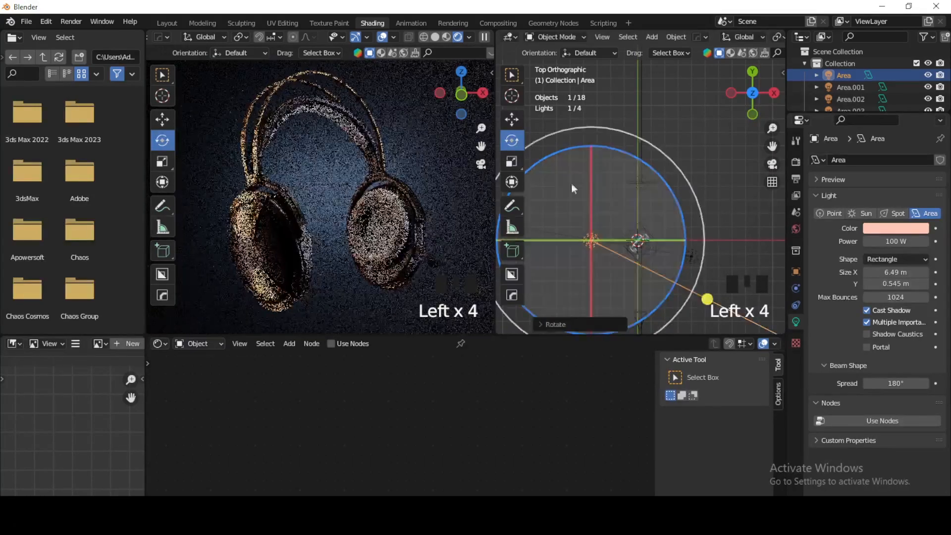
left_click(512, 119)
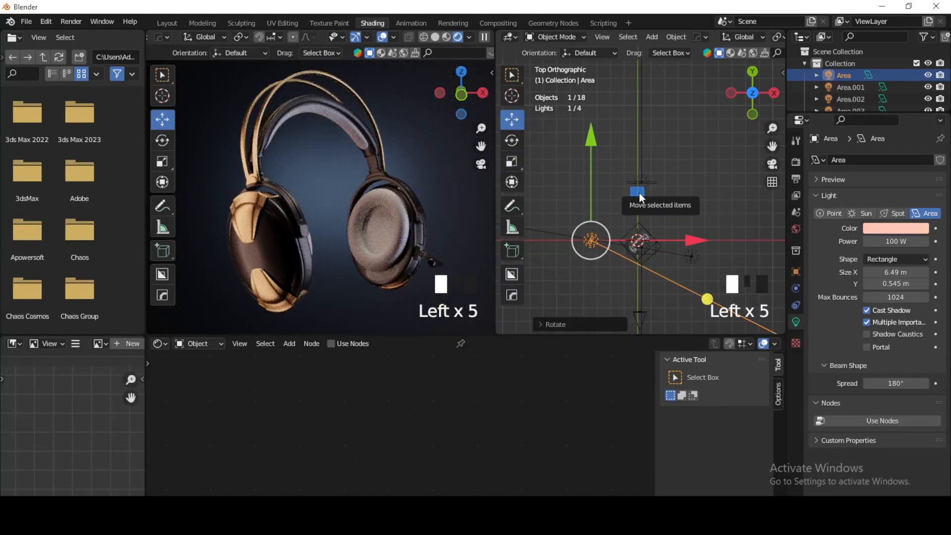
mouse_move(639, 192)
left_mouse_down()
mouse_move(682, 188)
mouse_move(643, 172)
mouse_move(642, 216)
mouse_move(654, 191)
left_mouse_up()
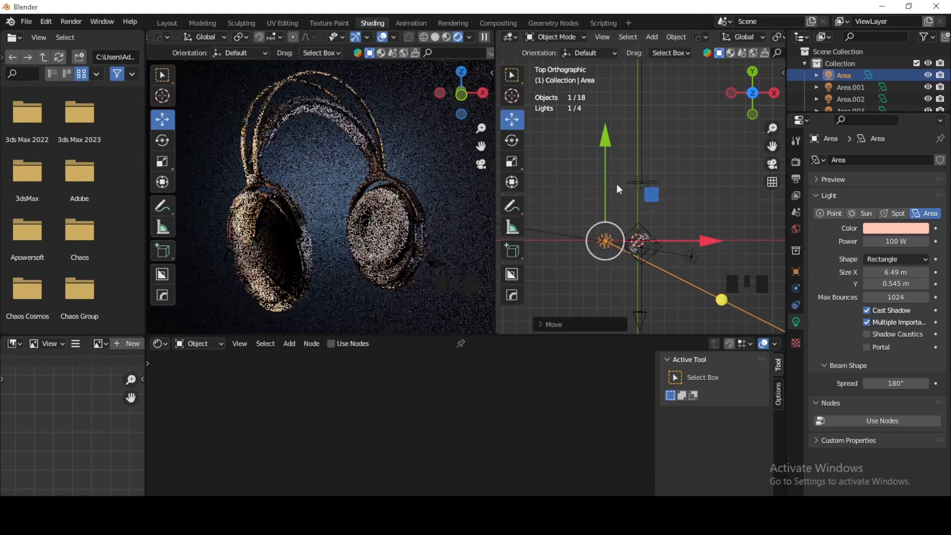
Step: Prepare to rotate the Area light with the transform orientation set to Local
left_click(511, 141)
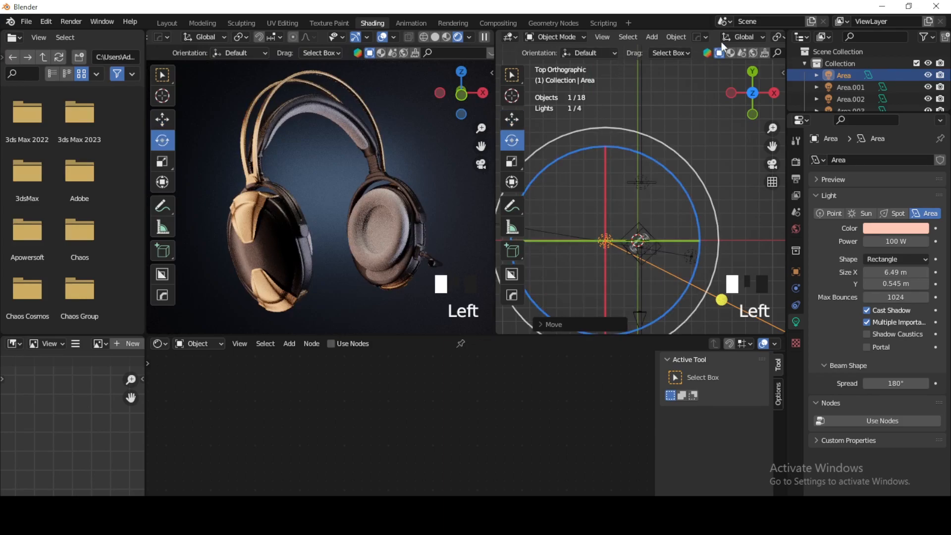
left_click(742, 38)
left_click(712, 86)
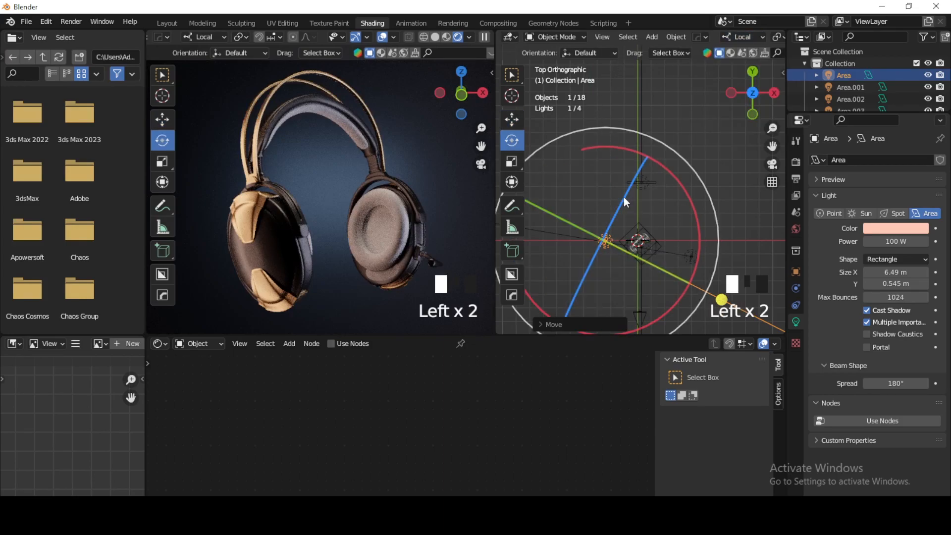
Step: Try rotating the Area light about its local axis in the top view, and undo the rotation
left_click_drag(623, 197, 613, 234)
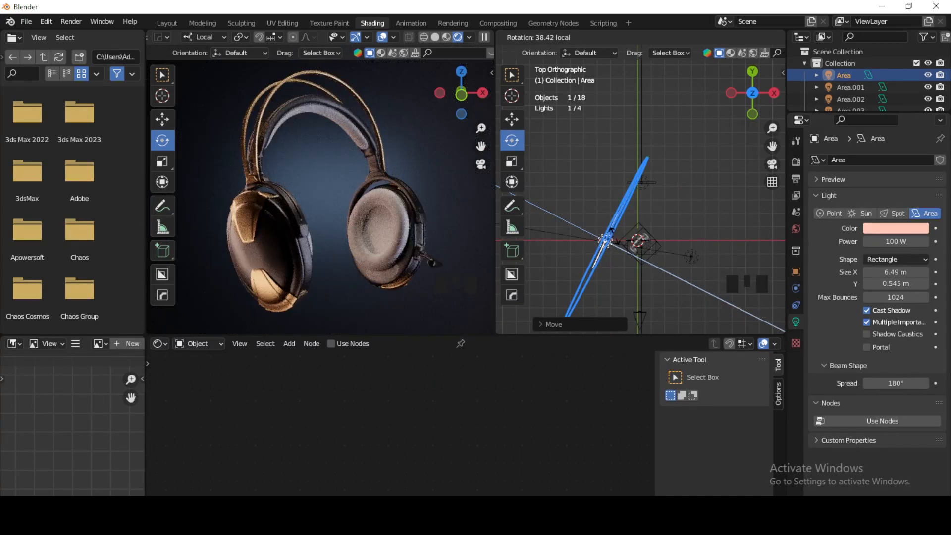
mouse_move(615, 236)
left_mouse_down()
mouse_move(613, 227)
mouse_move(611, 247)
mouse_move(614, 234)
left_mouse_up()
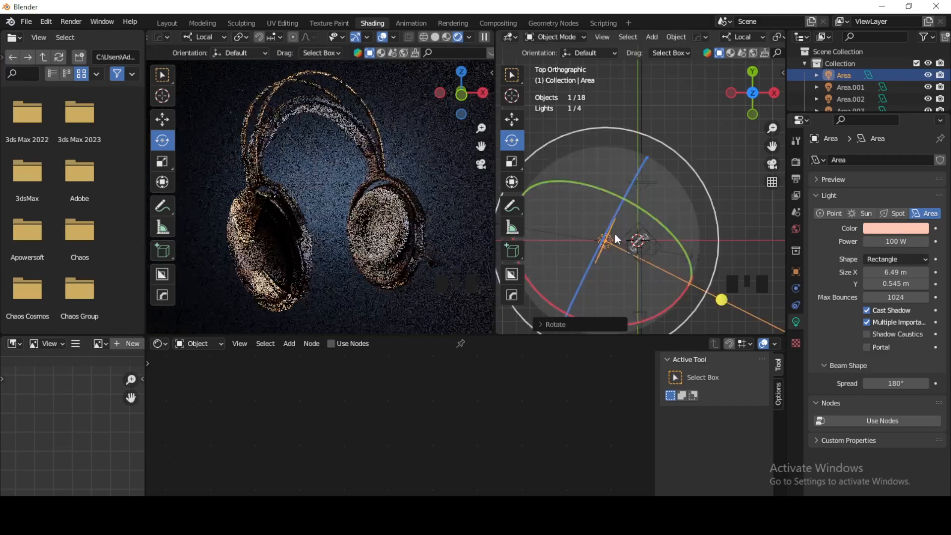
key("ctrl+z")
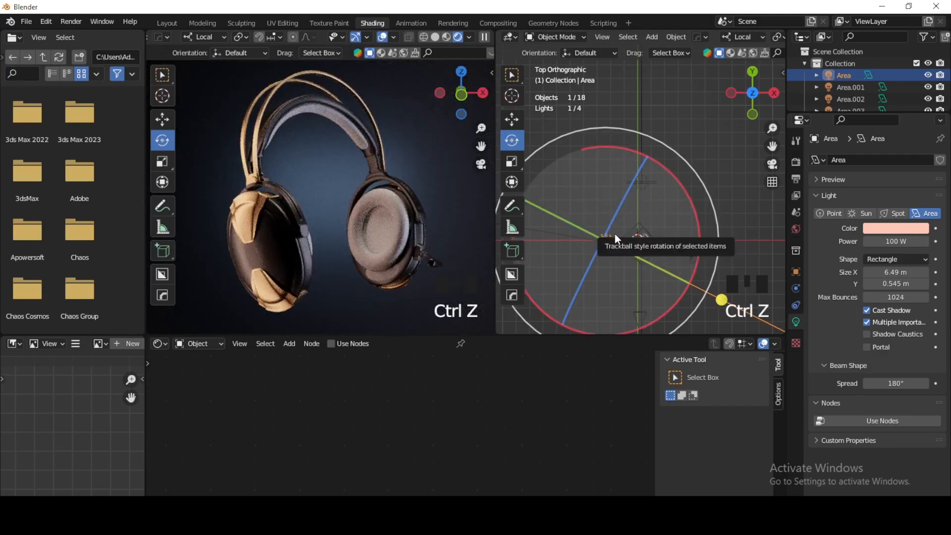
Step: Move the Area light about 2.07 m along its local Z axis, away from the headphones
left_click(513, 120)
left_click_drag(571, 226, 540, 211)
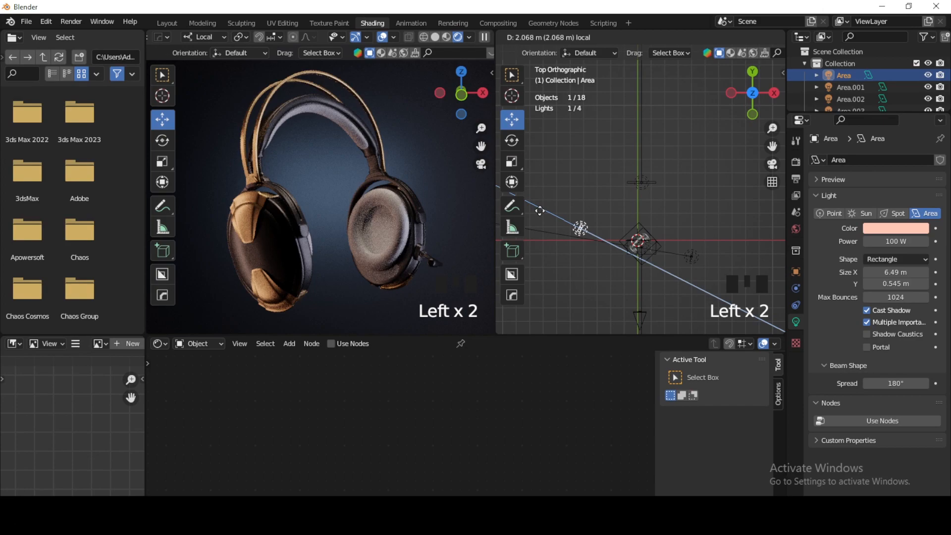
left_click_drag(540, 210, 540, 210)
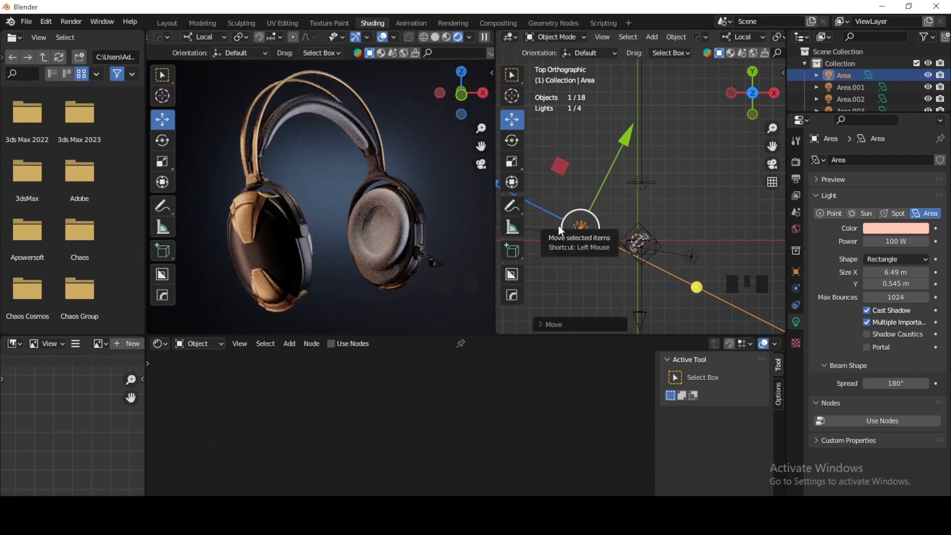
Step: Soften the Area light's color to a pale pink with green 0.717 and blue 0.670
left_click(902, 229)
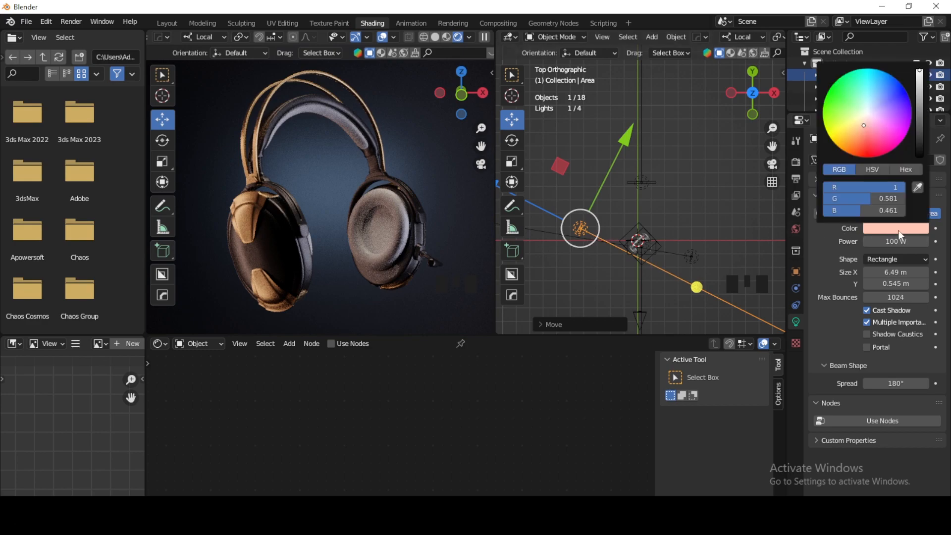
left_click_drag(869, 123, 867, 121)
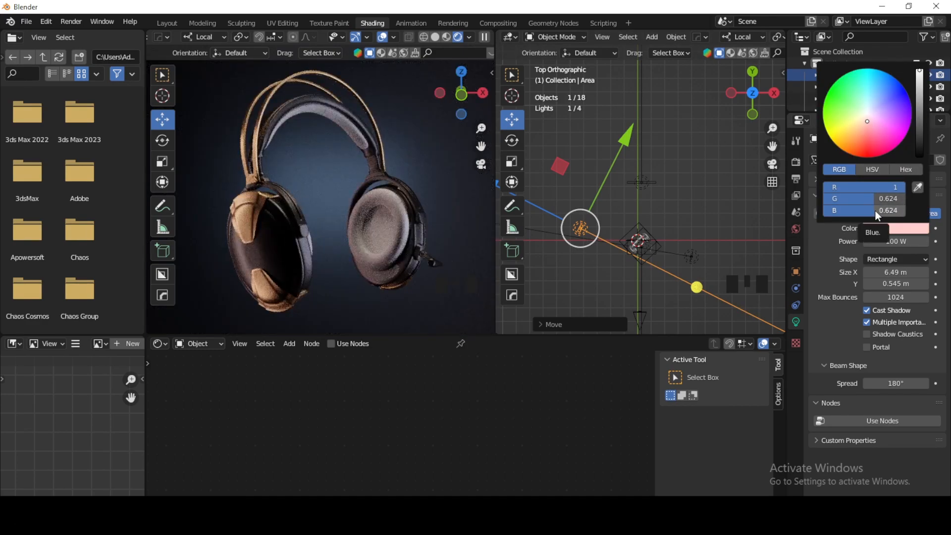
left_click_drag(869, 122, 868, 120)
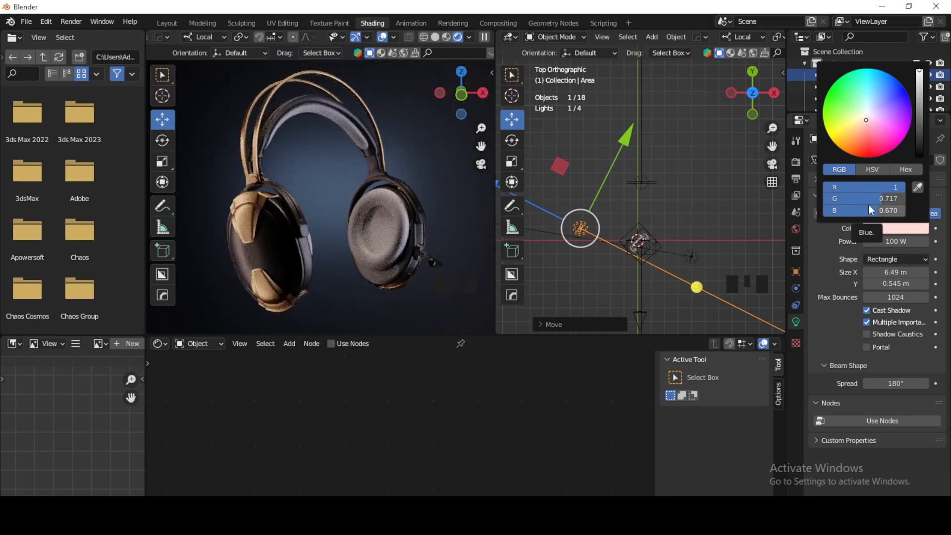
Step: Assign the gold Material.003 to the curved yokes that hold the two ear cups
double_click(418, 249)
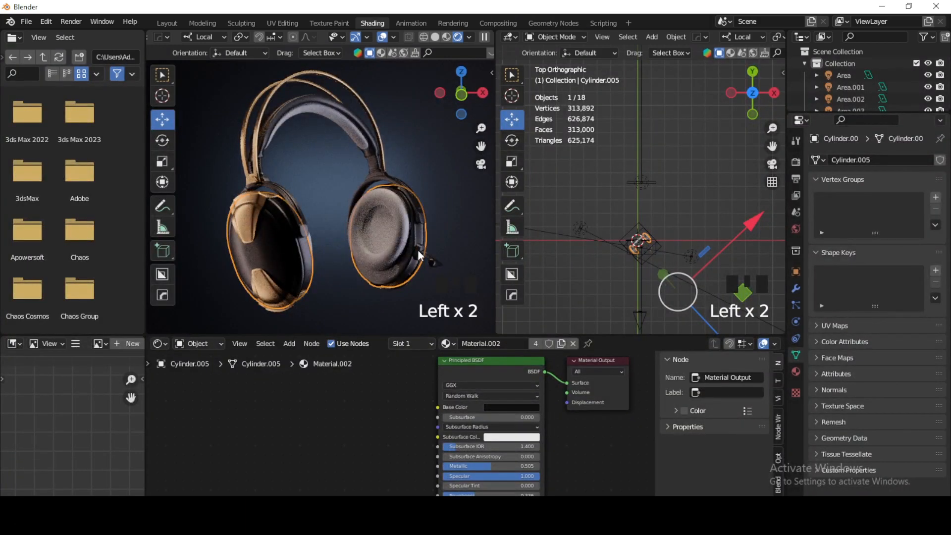
left_click(369, 262)
left_click(307, 260)
left_click(289, 198)
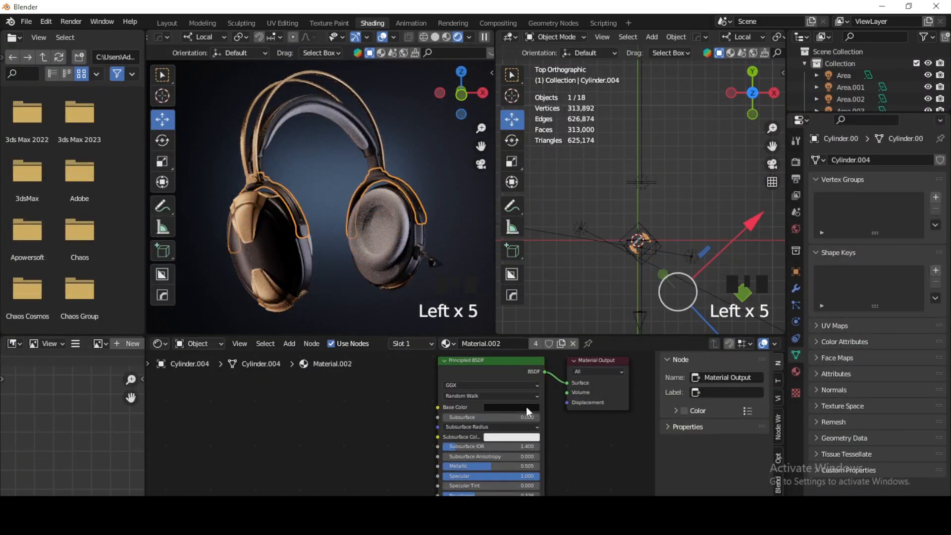
left_click(447, 344)
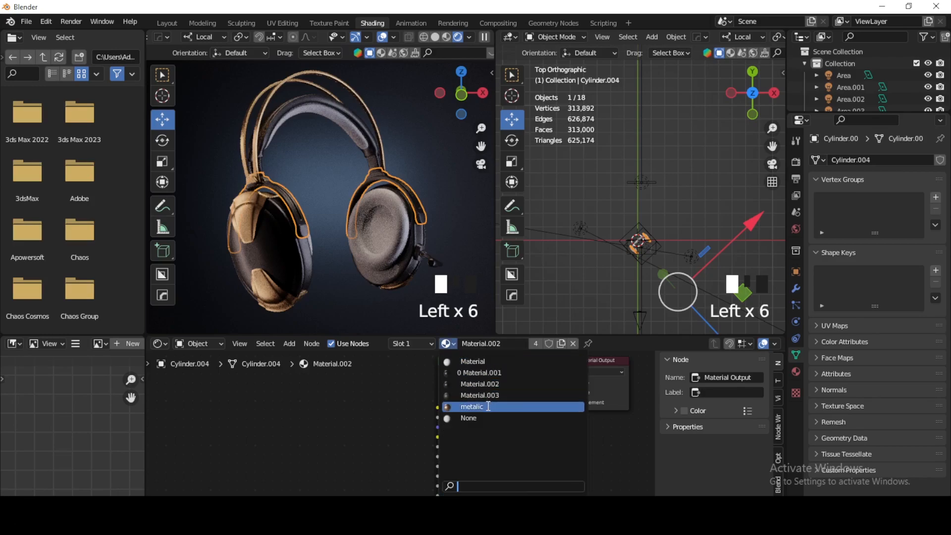
left_click(489, 395)
Step: Select the Area light beside the headphones in the top view and paste a copy of it
left_click(320, 160)
left_click(465, 185)
left_click(571, 245)
left_click(571, 245)
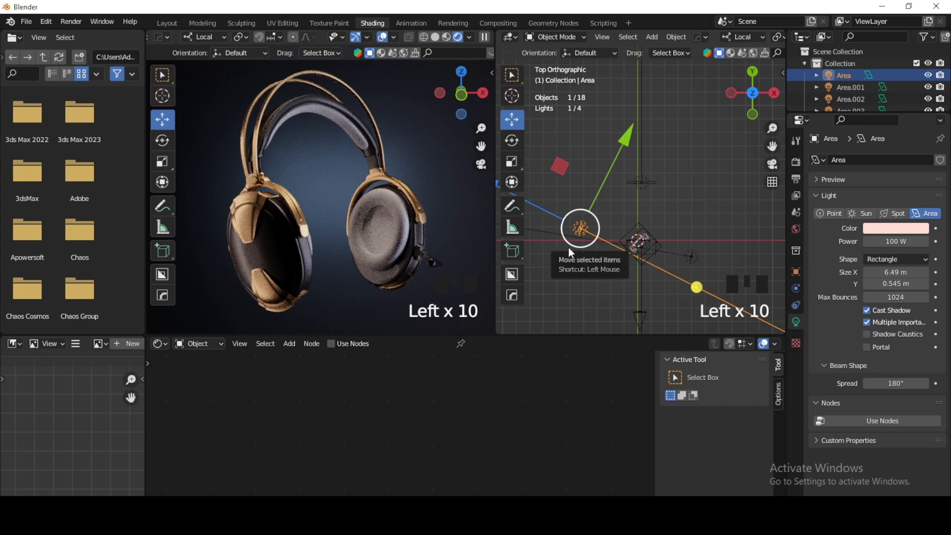
key("ctrl+v")
Step: Rotate the copied light to aim at the headphones and move it to the camera side, front-left of them
left_click(512, 141)
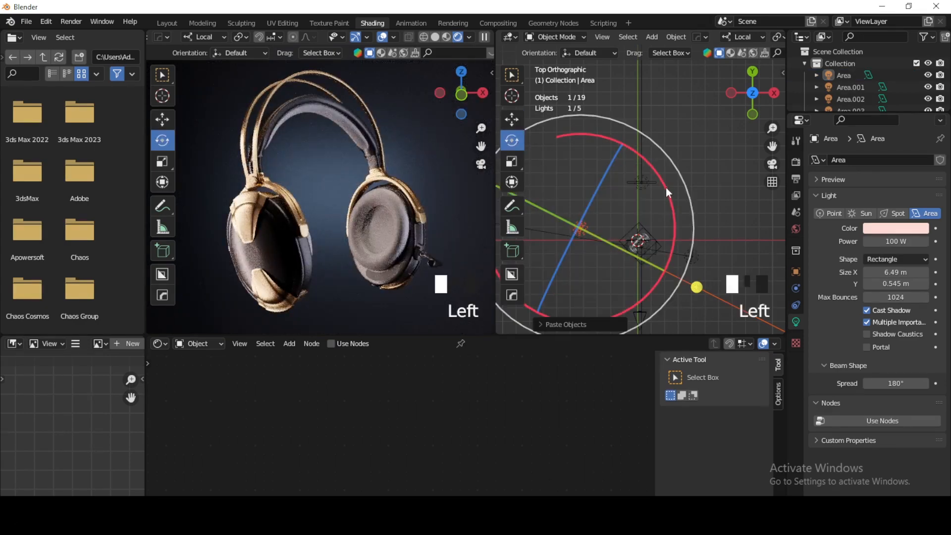
left_click_drag(667, 189, 535, 256)
left_click(512, 119)
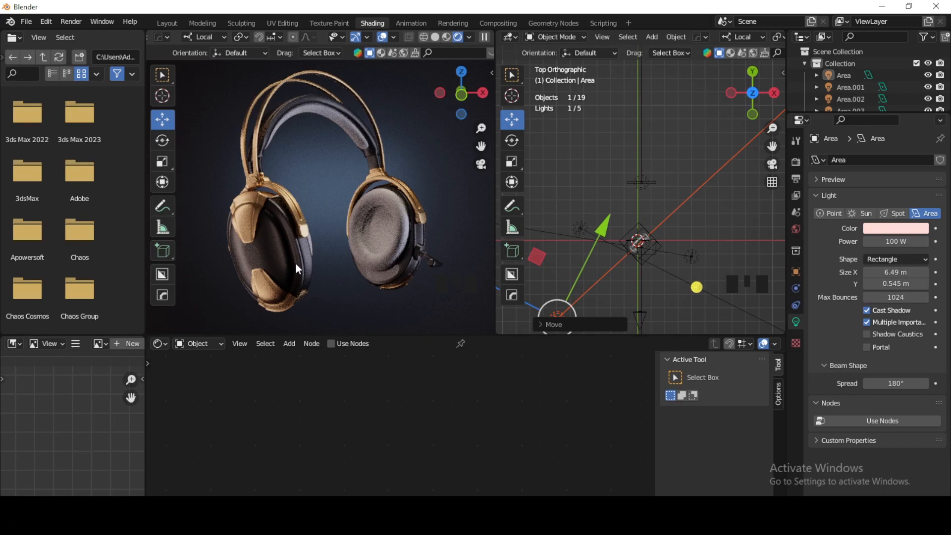
Step: Return to the Layout workspace and render the camera view as a still image
left_click(168, 21)
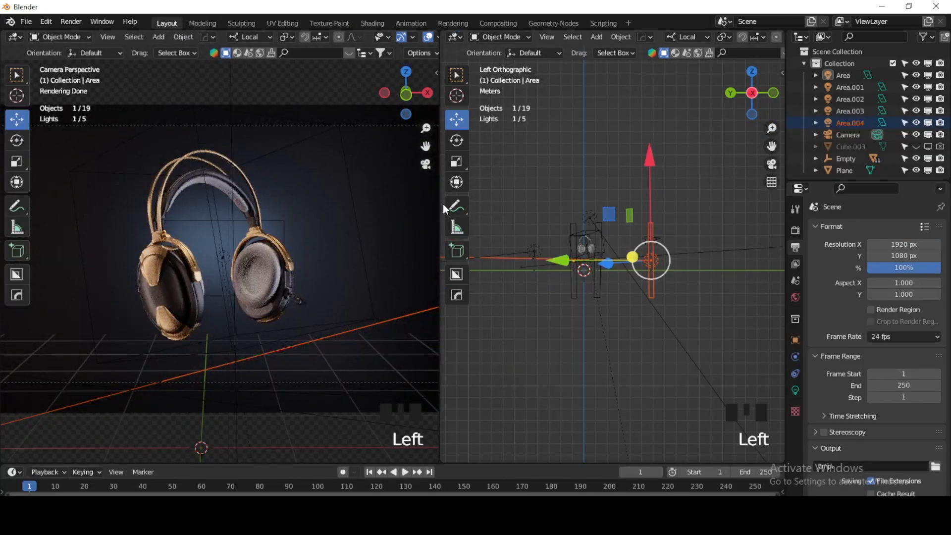
left_click(71, 21)
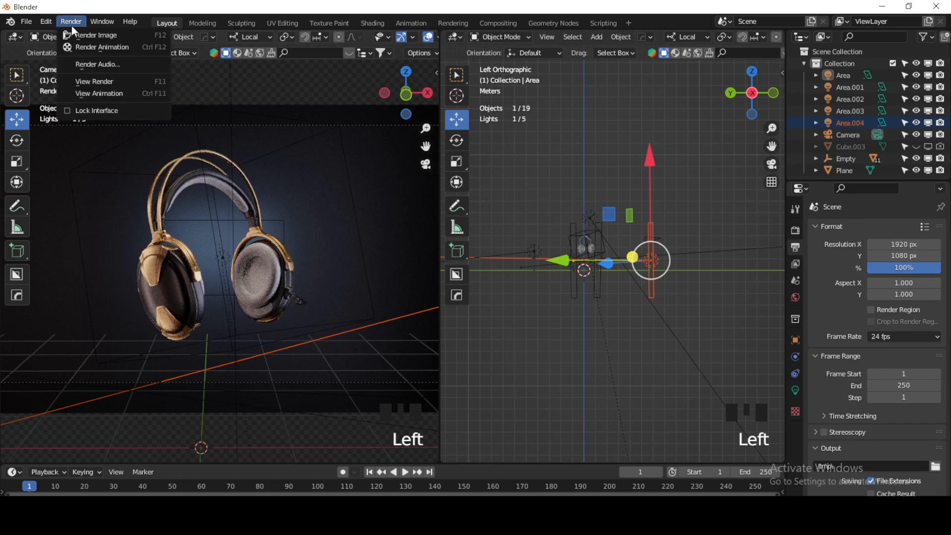
left_click(91, 35)
scroll(471, 286, "up", 2)
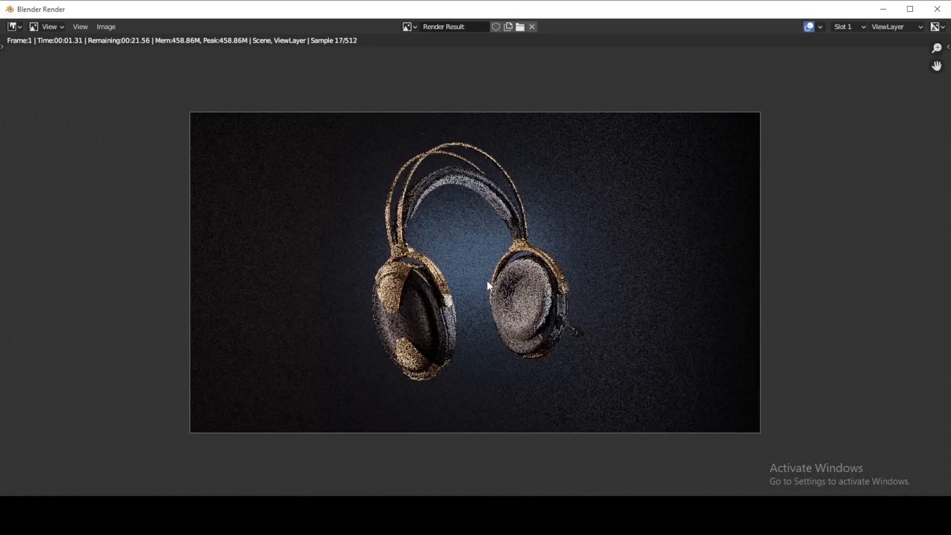